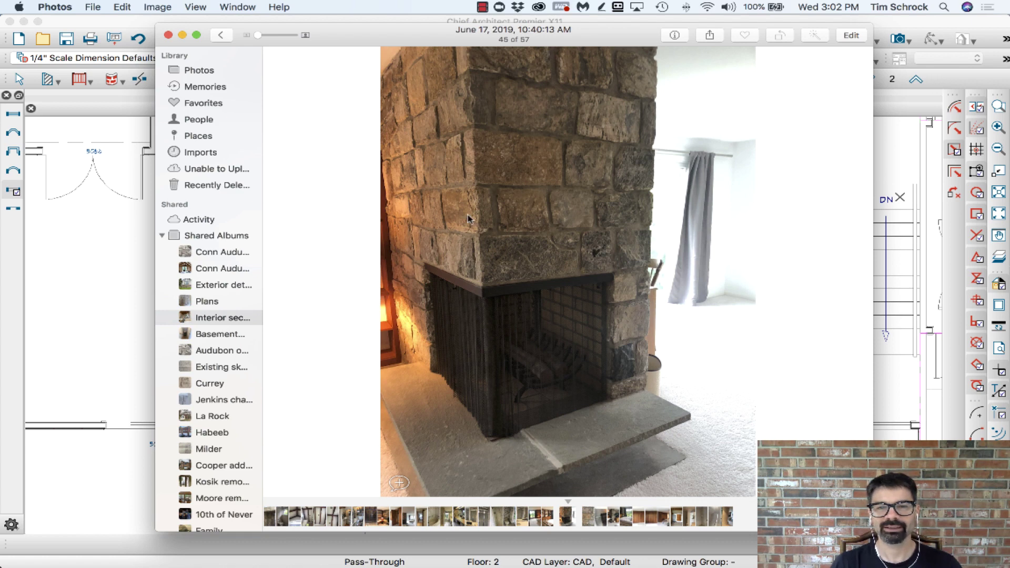
- Switch to Chief Architect and move the crossed CAD box left, clear of the fireplace walls
click(942, 82)
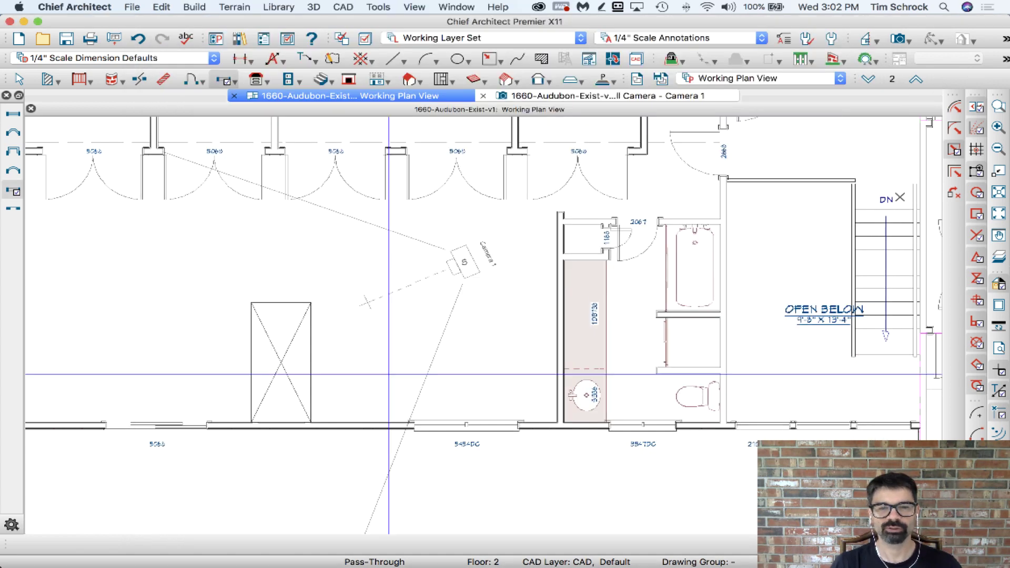
key(w)
click(311, 351)
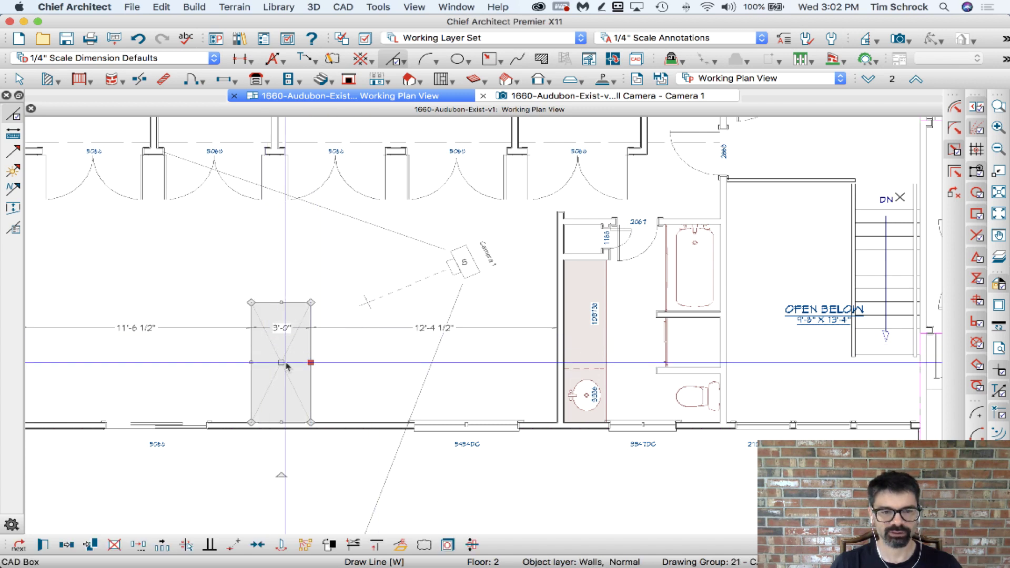
drag(281, 363, 183, 362)
click(329, 380)
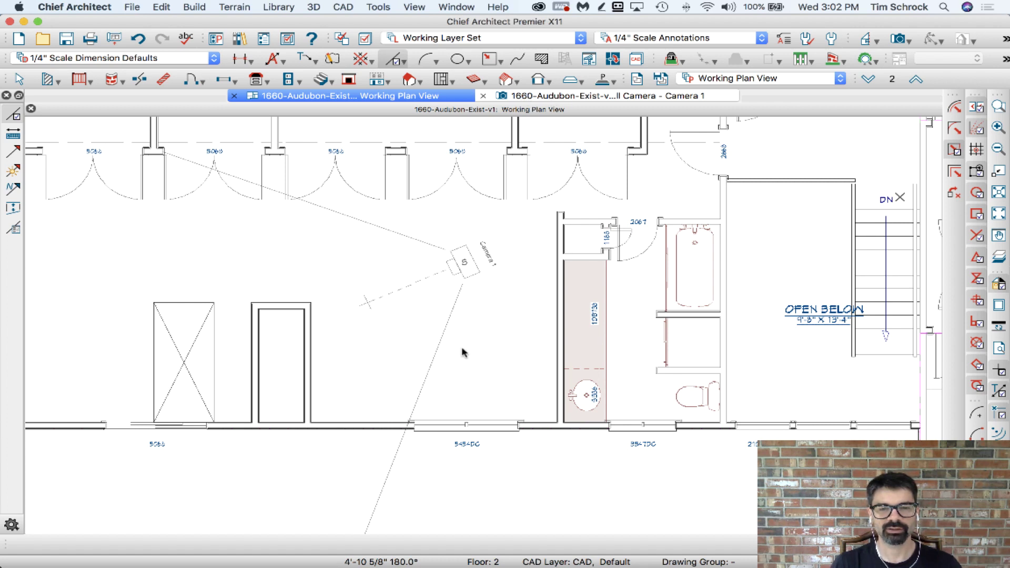
- Mark up the firebox opening wrapping the chimney's corner freehand over the Camera 1 view, and clear the markup
click(543, 101)
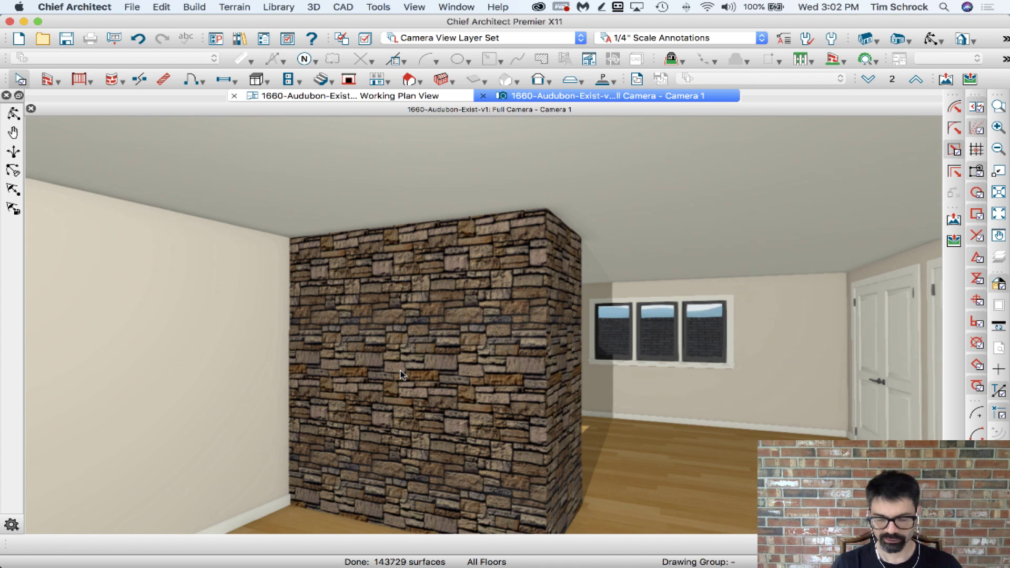
key(super+shift+d)
mouse_move(372, 364)
mouse_down()
mouse_move(366, 462)
mouse_move(555, 474)
mouse_up()
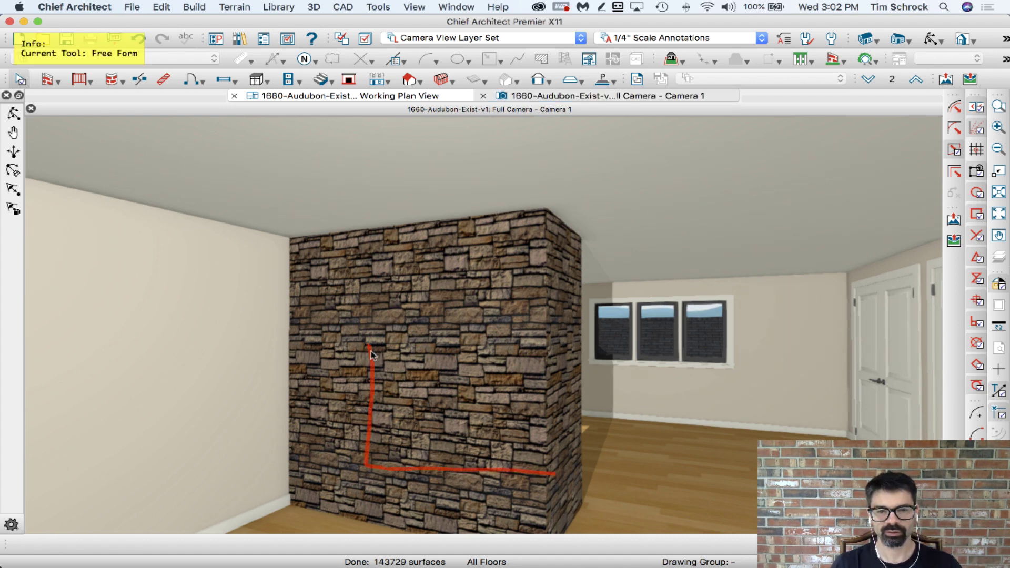
mouse_move(370, 351)
mouse_down()
mouse_move(575, 342)
mouse_move(574, 454)
mouse_move(542, 473)
mouse_up()
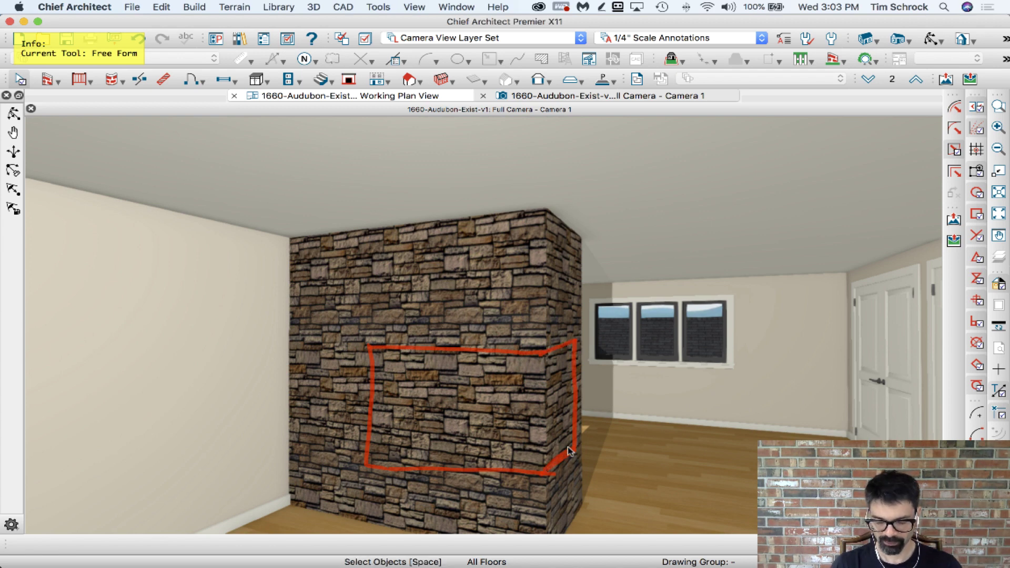
key(r)
key(Delete)
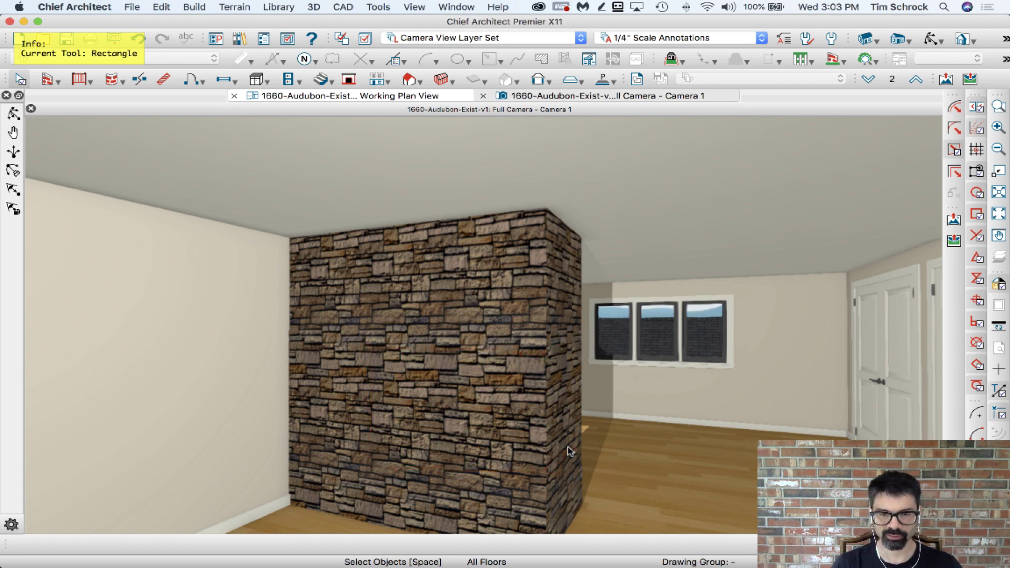
key(Escape)
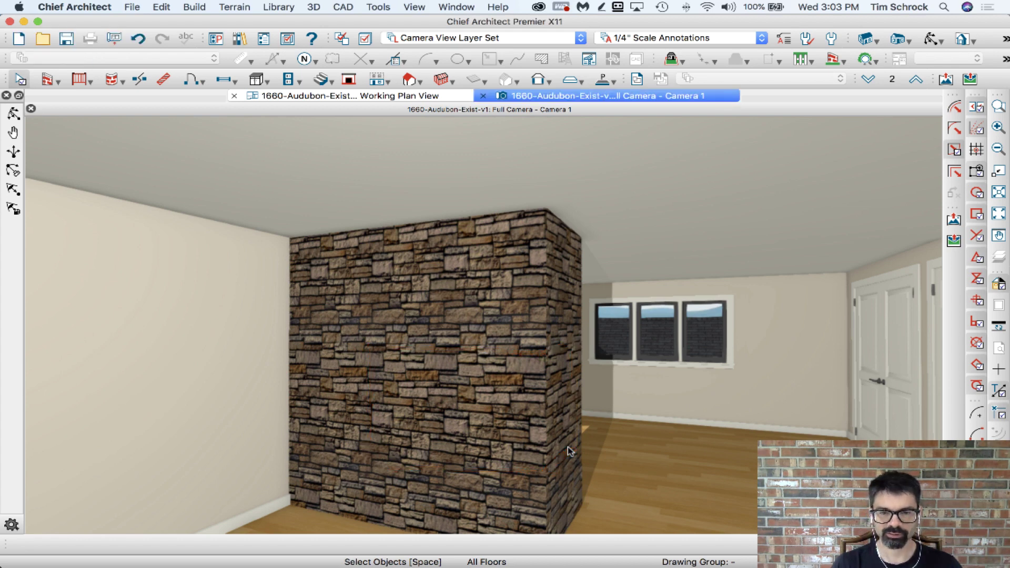
- Place pass-throughs in the fireplace's short end wall and right side wall, stretching the side one to about 4'-6" wide
click(414, 96)
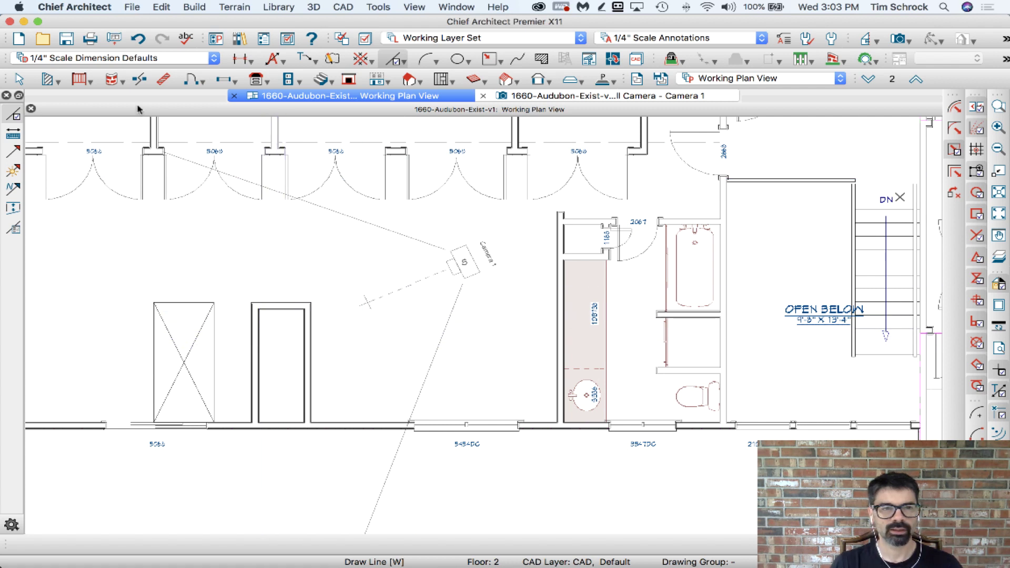
click(221, 80)
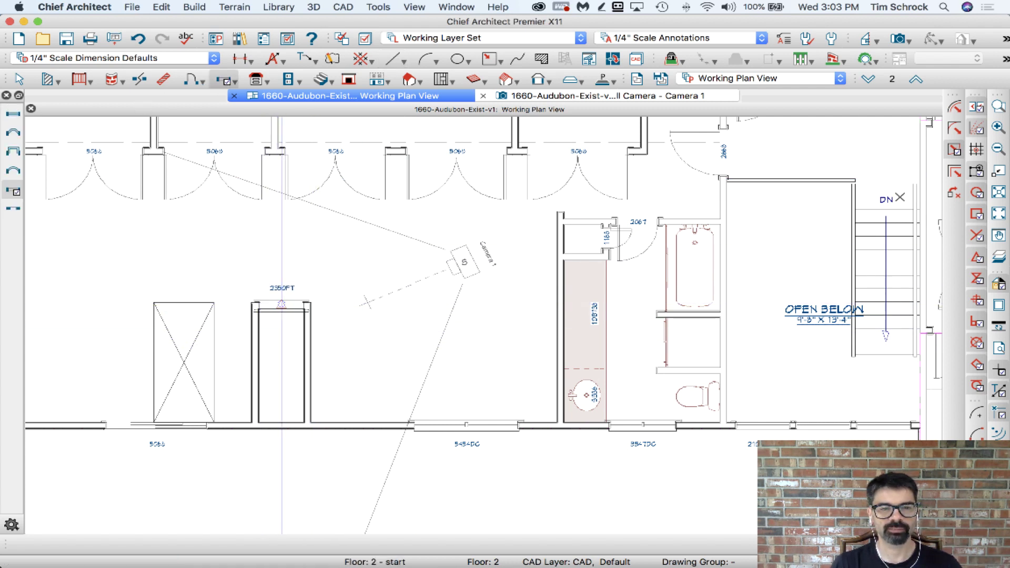
click(307, 342)
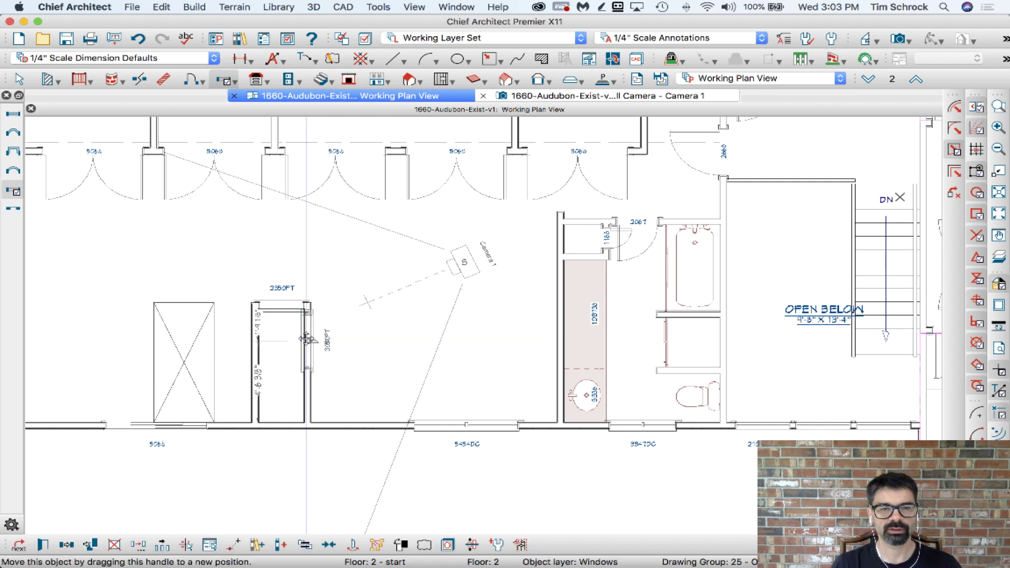
drag(309, 350, 307, 382)
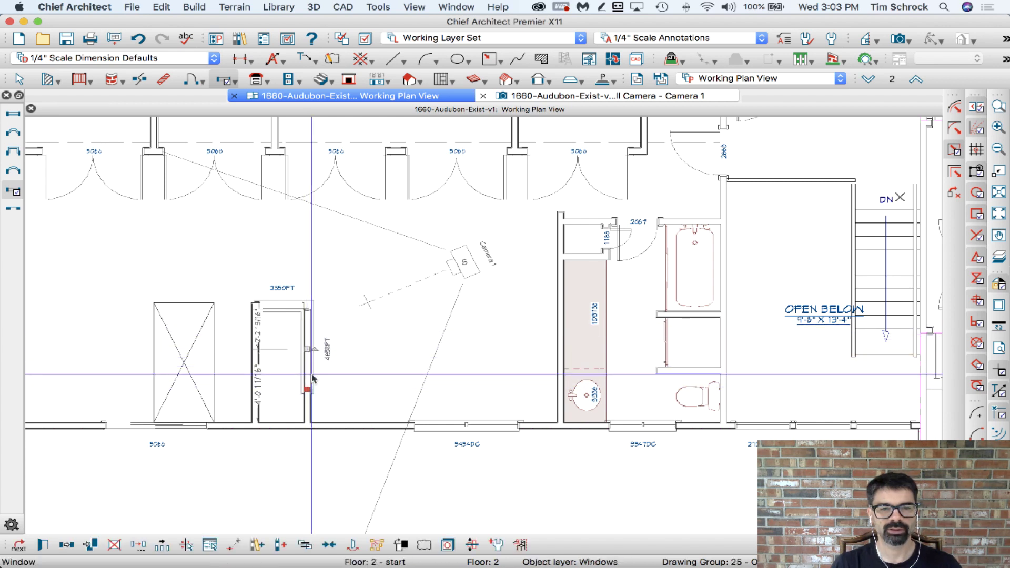
- Tile the working plan and the Camera 1 view side by side, with the plan framed on the fireplace
scroll(317, 348, up, 2)
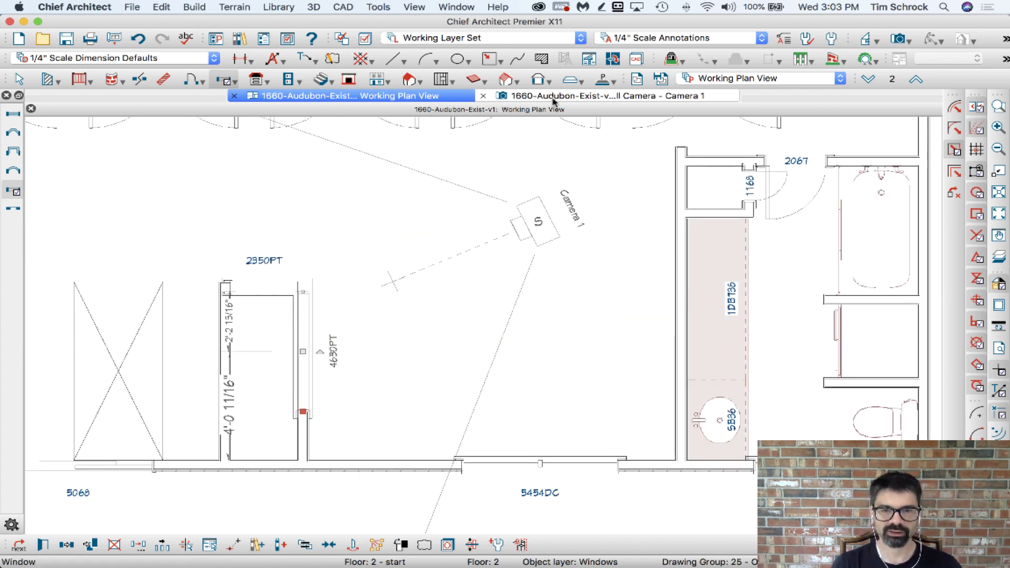
key(shift+t)
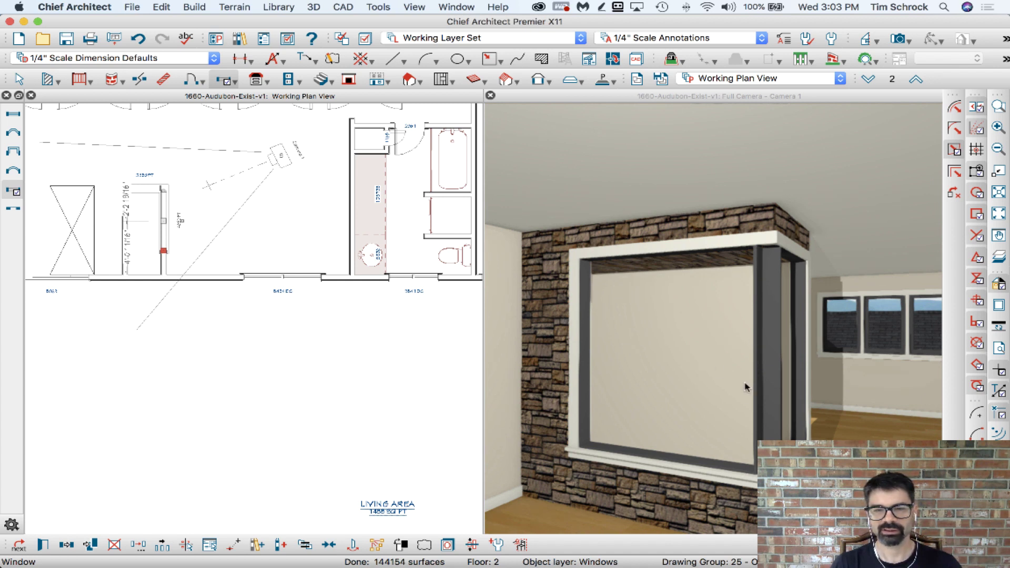
scroll(158, 205, up, 3)
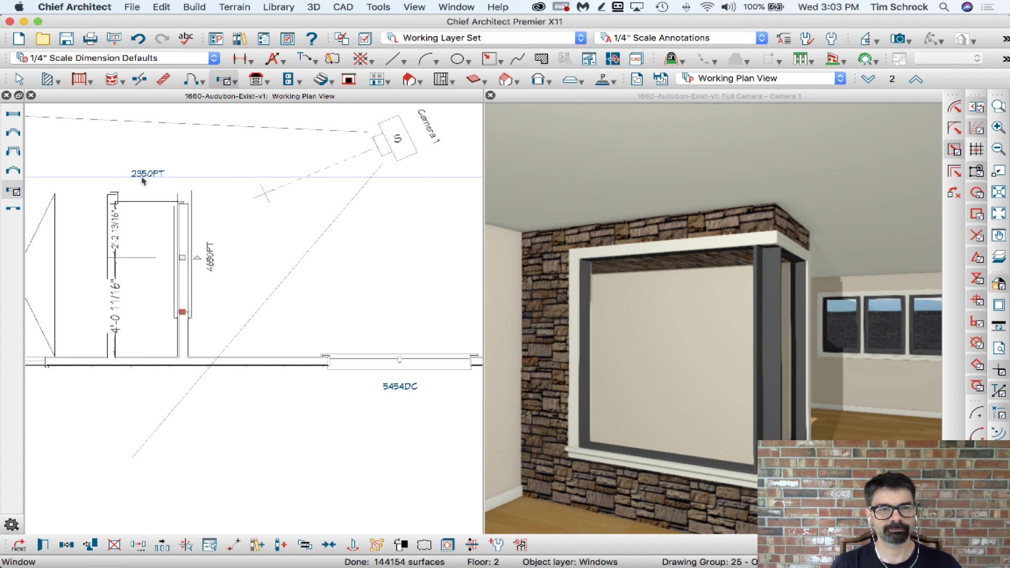
- Remove the interior casing, interior sill and frame from both fireplace pass-throughs together
click(156, 203)
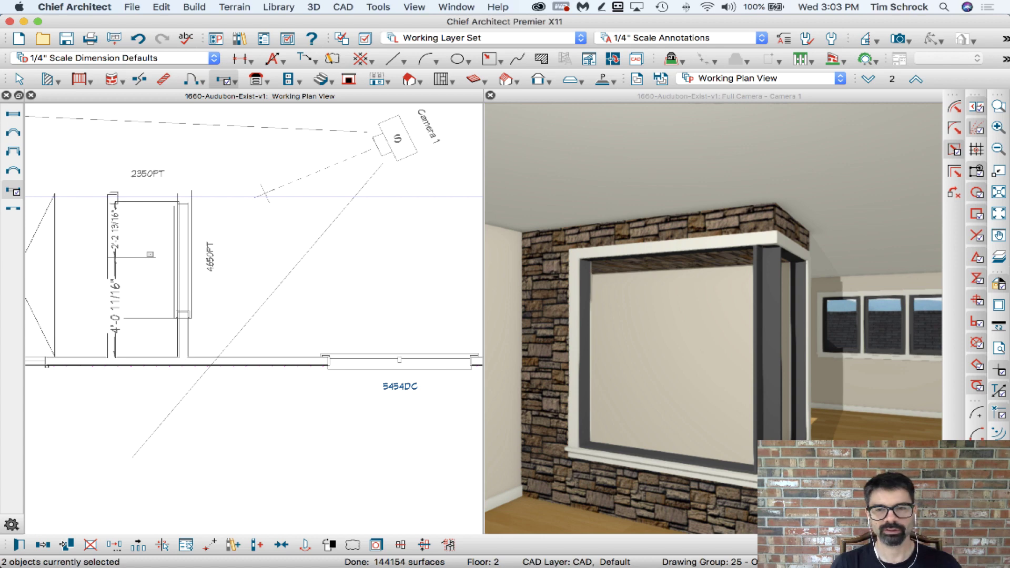
double_click(155, 200)
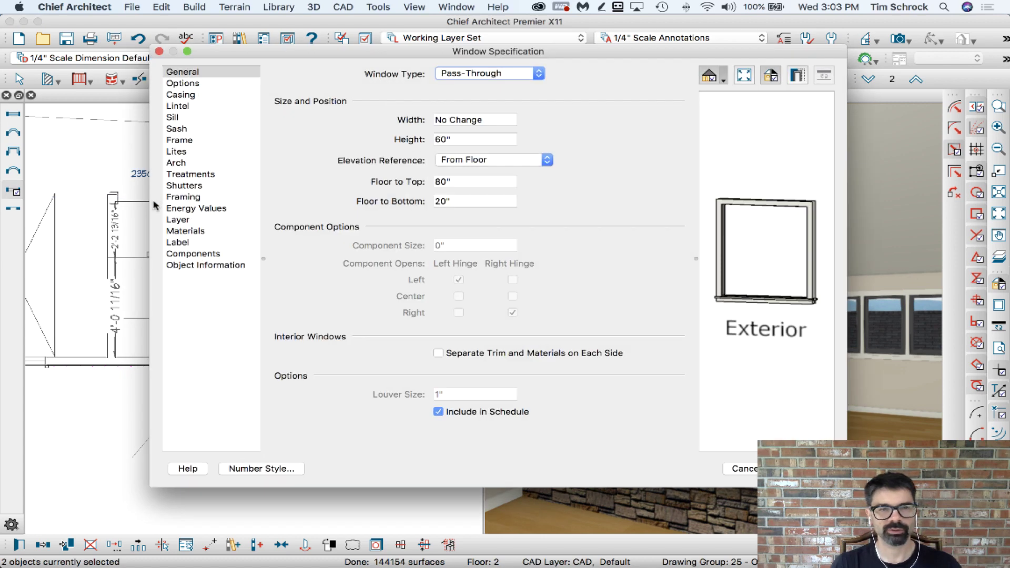
click(196, 96)
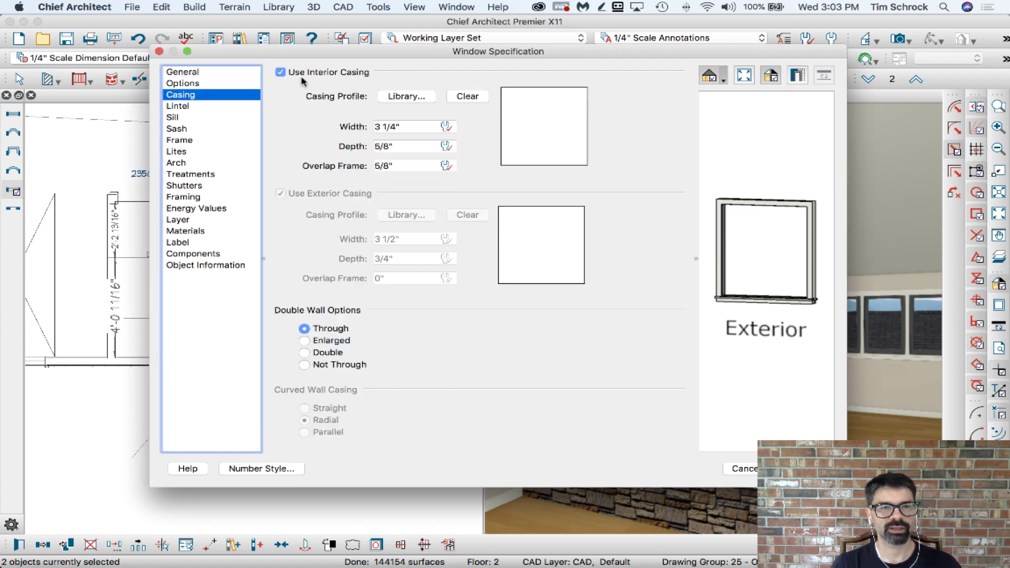
click(213, 117)
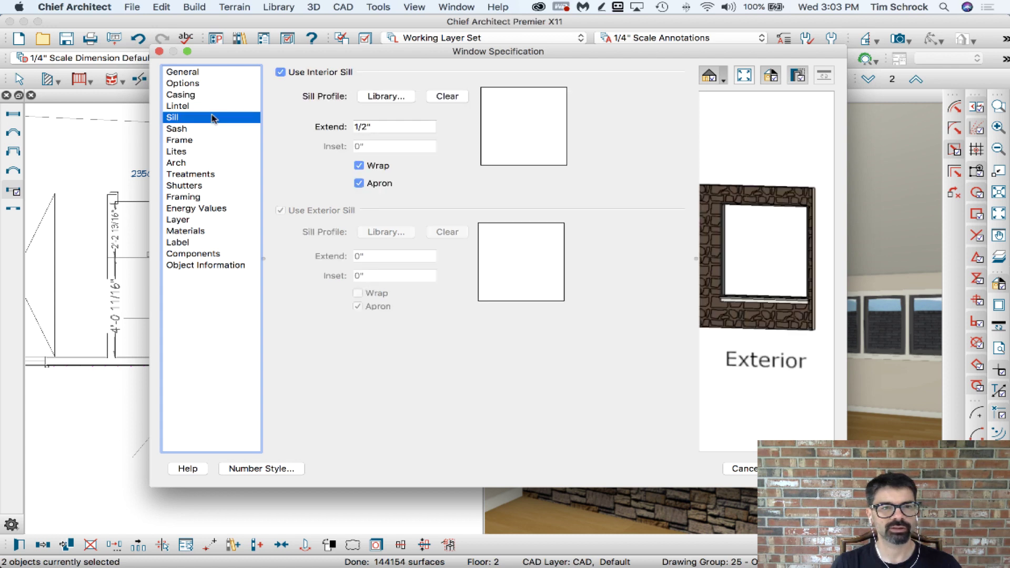
click(327, 73)
click(202, 141)
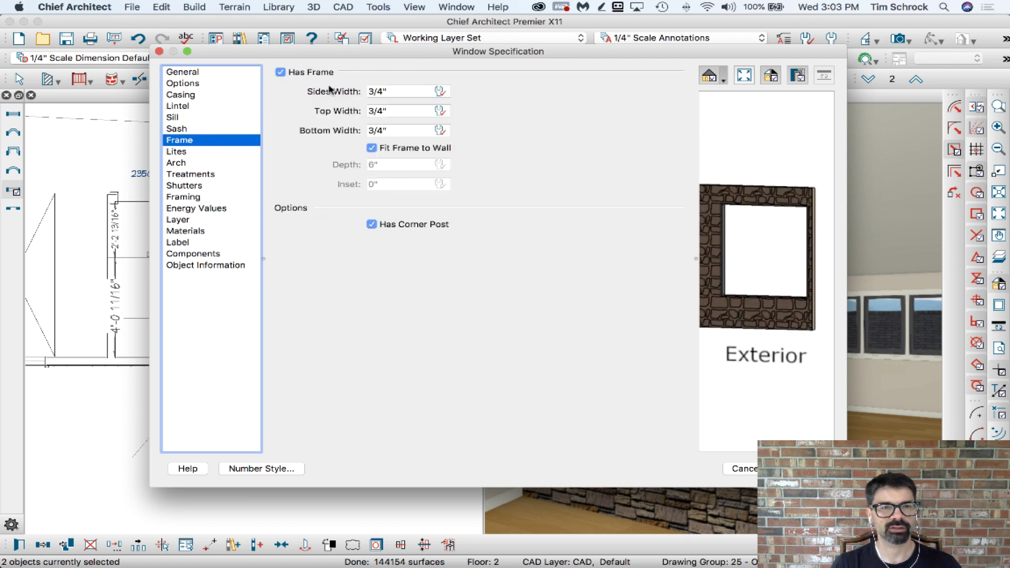
click(314, 76)
key(Return)
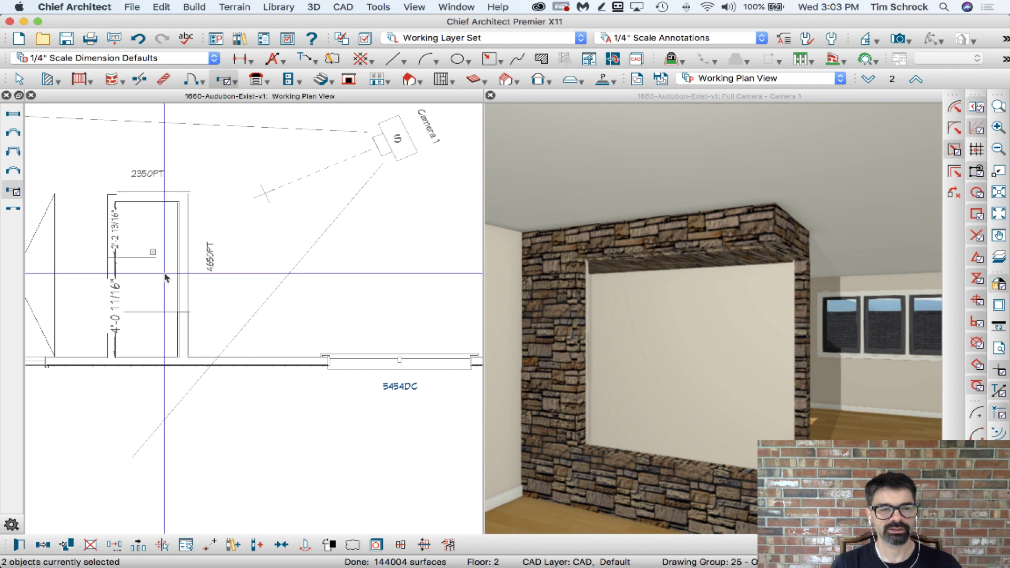
- Set both pass-throughs to a height of 38" with their bottom 20" above the floor
key(super+e)
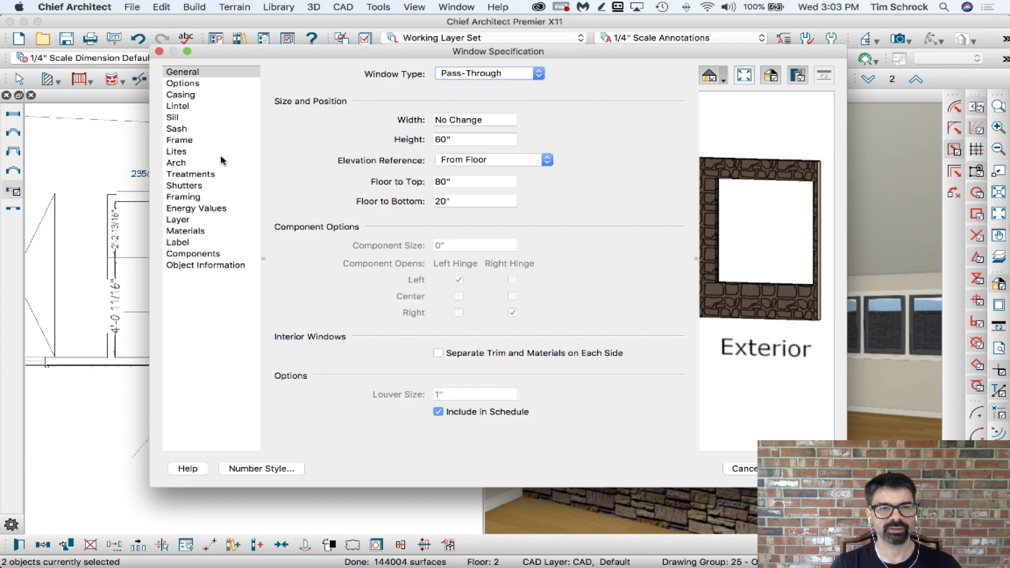
drag(468, 140, 361, 142)
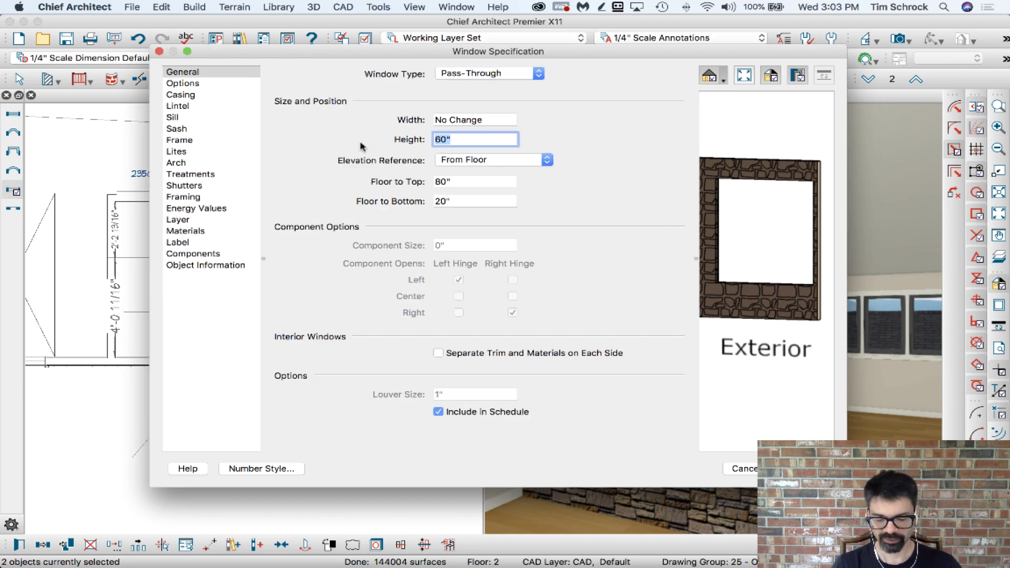
text(38)
key(Tab)
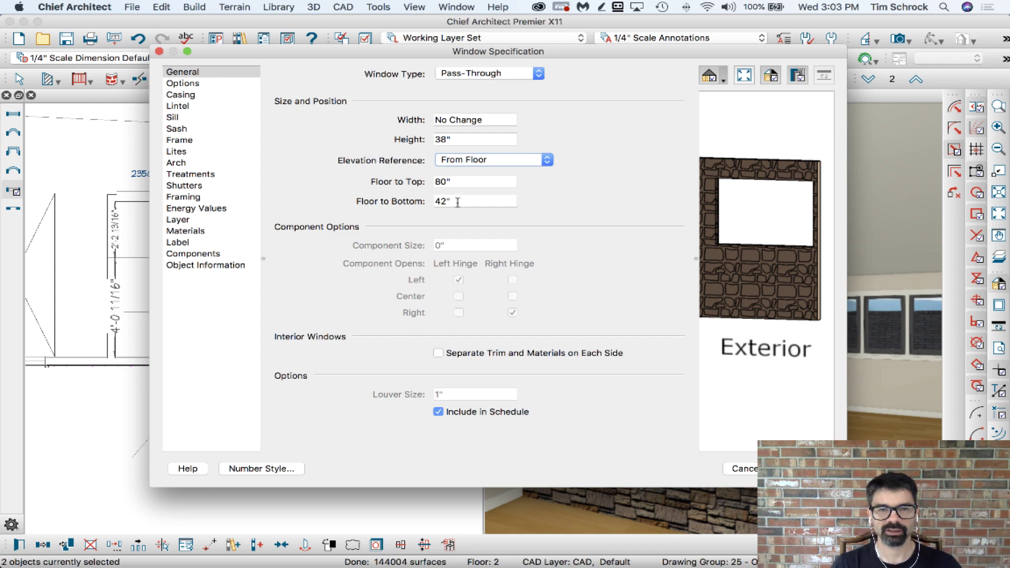
key(Tab)
key(Tab)
text(20)
key(Tab)
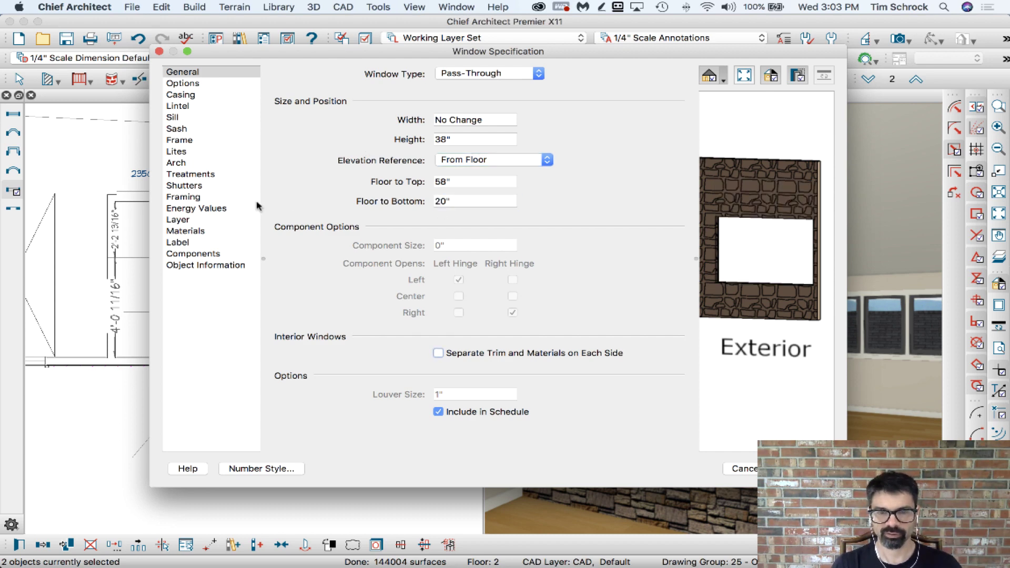
- Check the fireplace dimensions on the upper floor bedroom sketch in Preview, and set both pass-throughs' floor to bottom to 12"
mouse_move(526, 563)
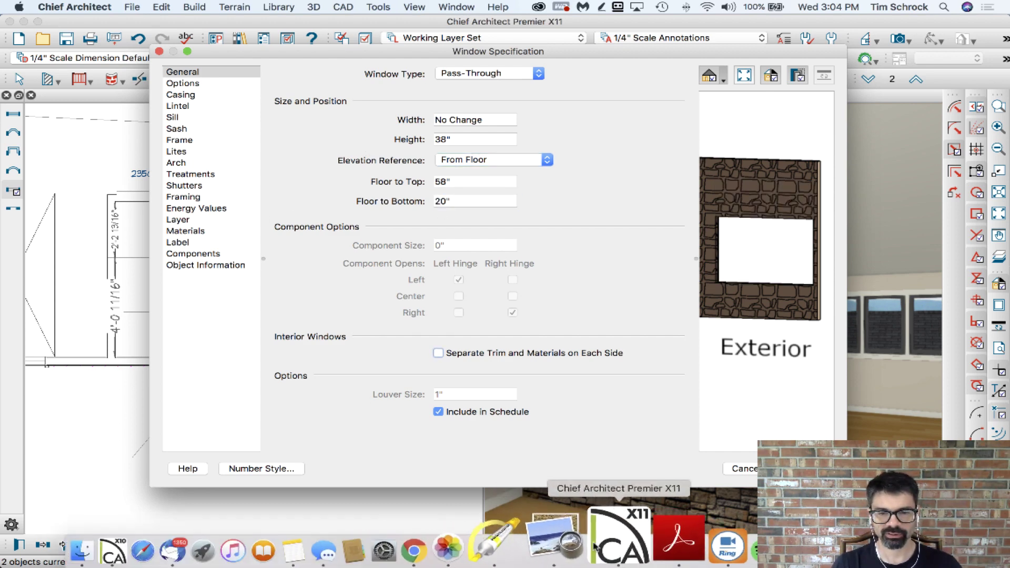
click(555, 540)
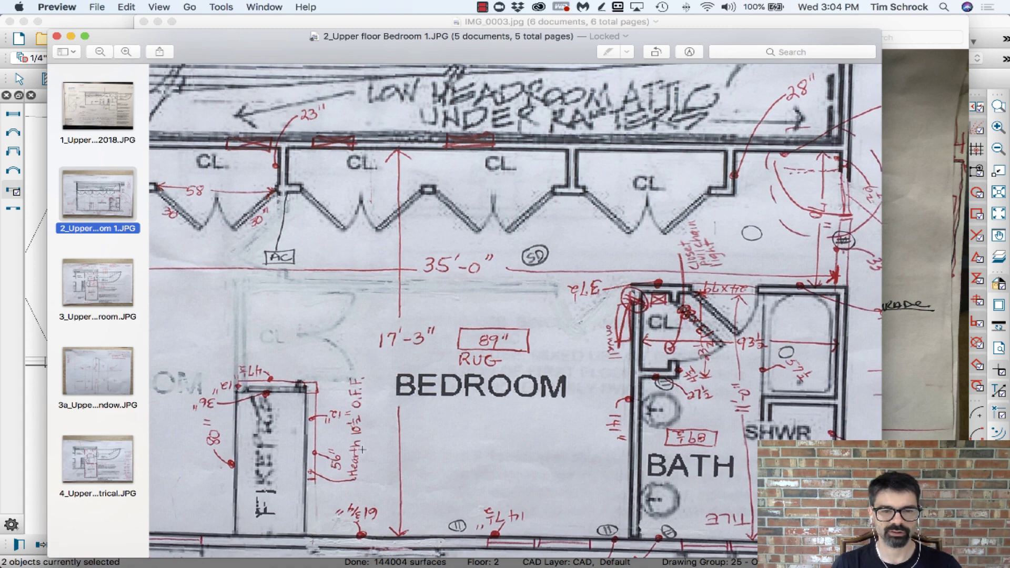
click(985, 28)
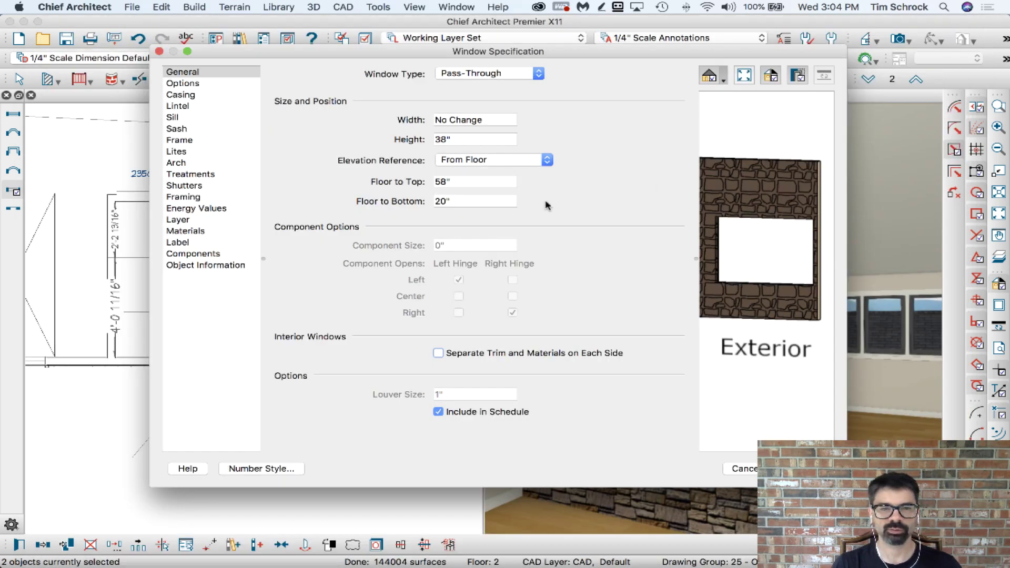
text(12)
key(Tab)
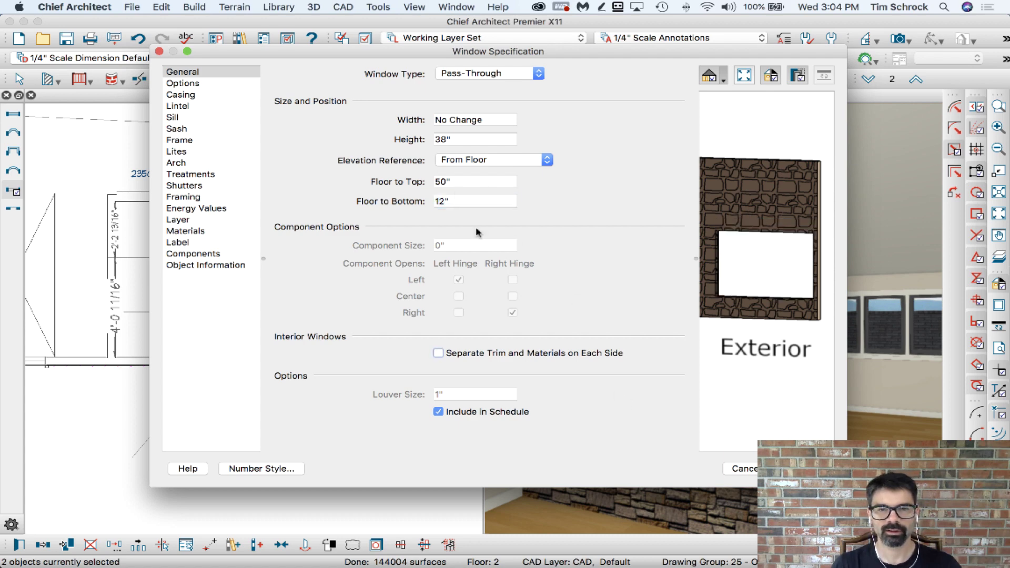
key(Return)
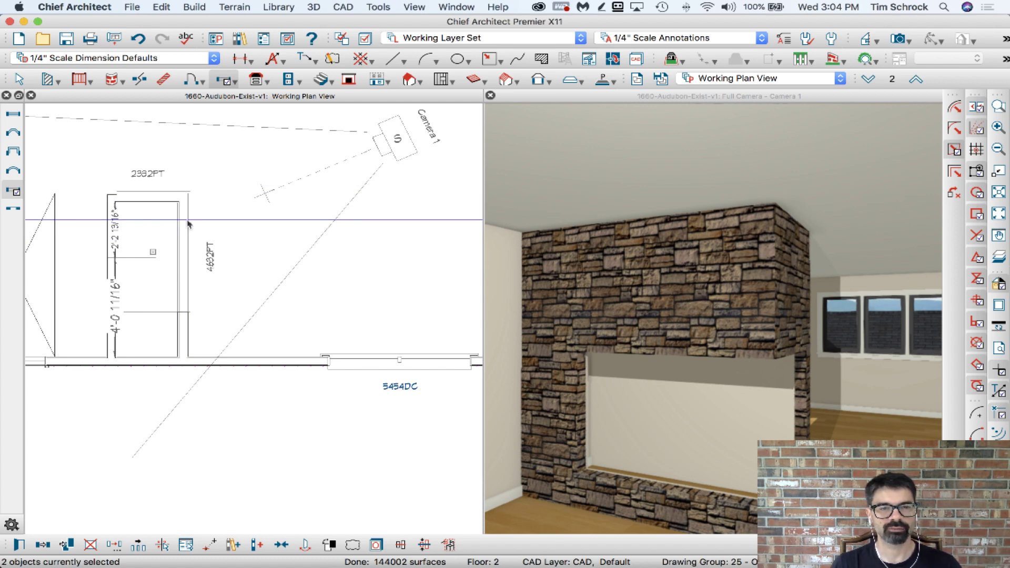
- Review the casing, sill and frame settings of both fireplace pass-throughs
key(super+e)
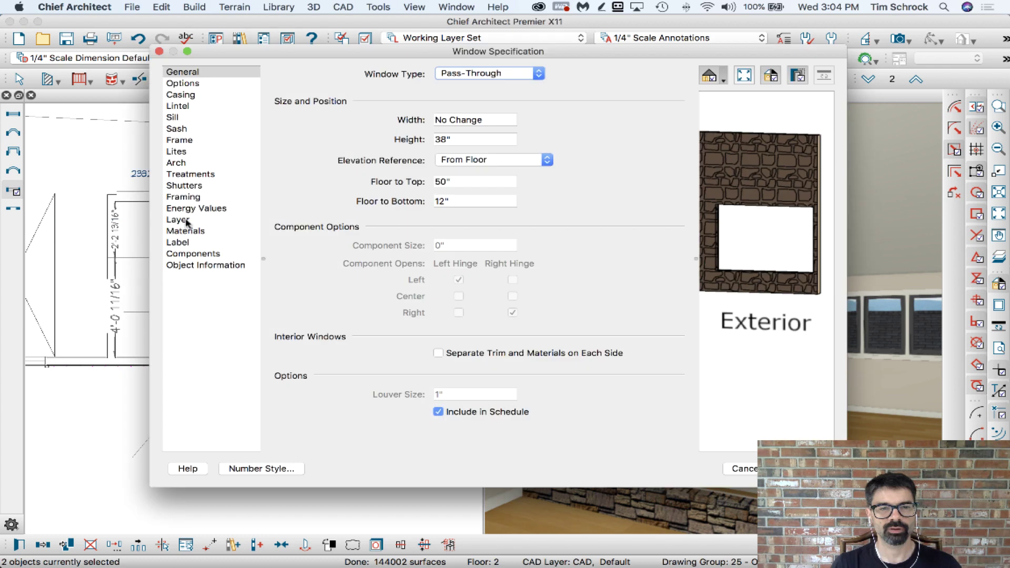
click(203, 96)
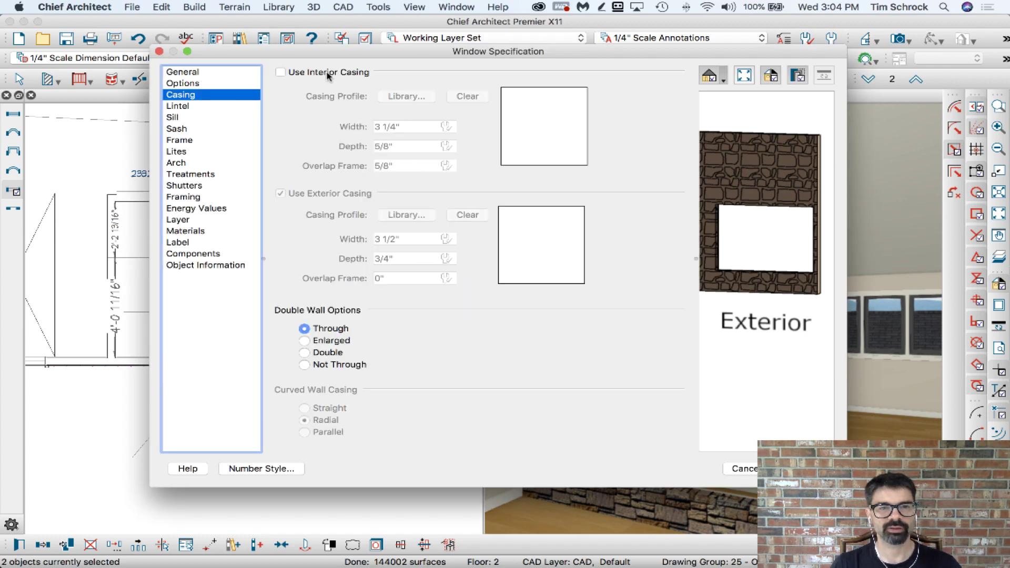
click(208, 118)
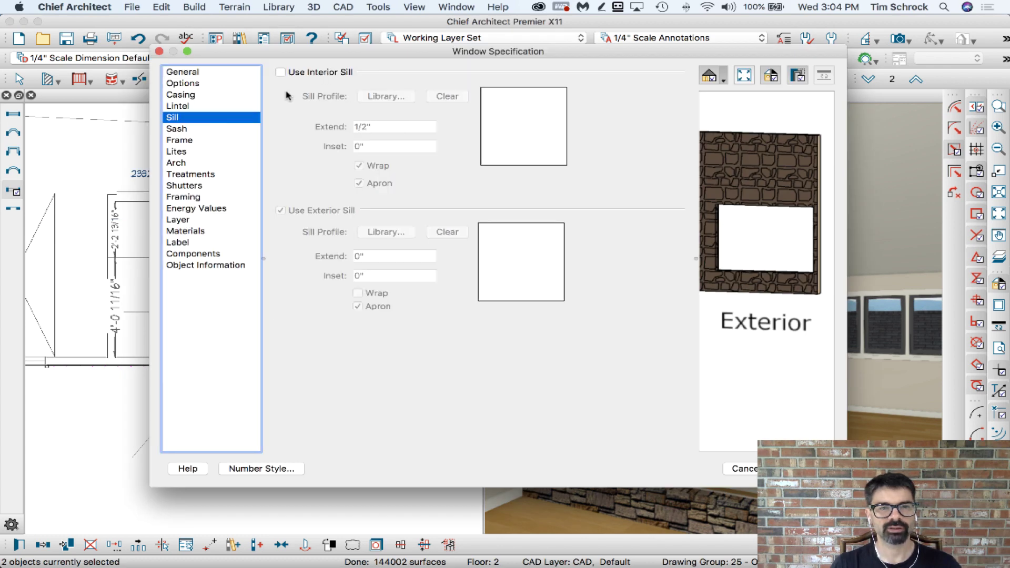
click(221, 142)
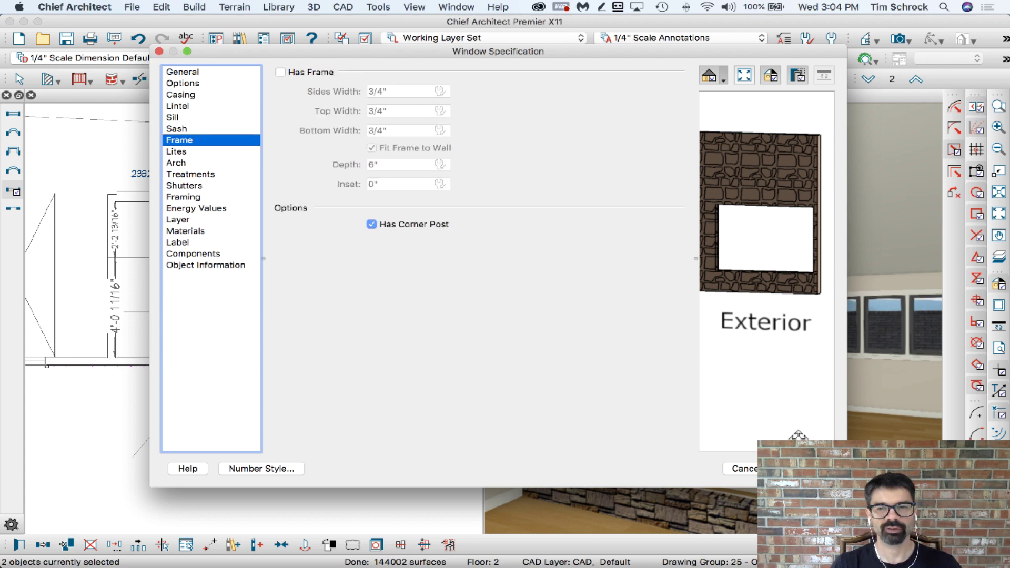
key(Return)
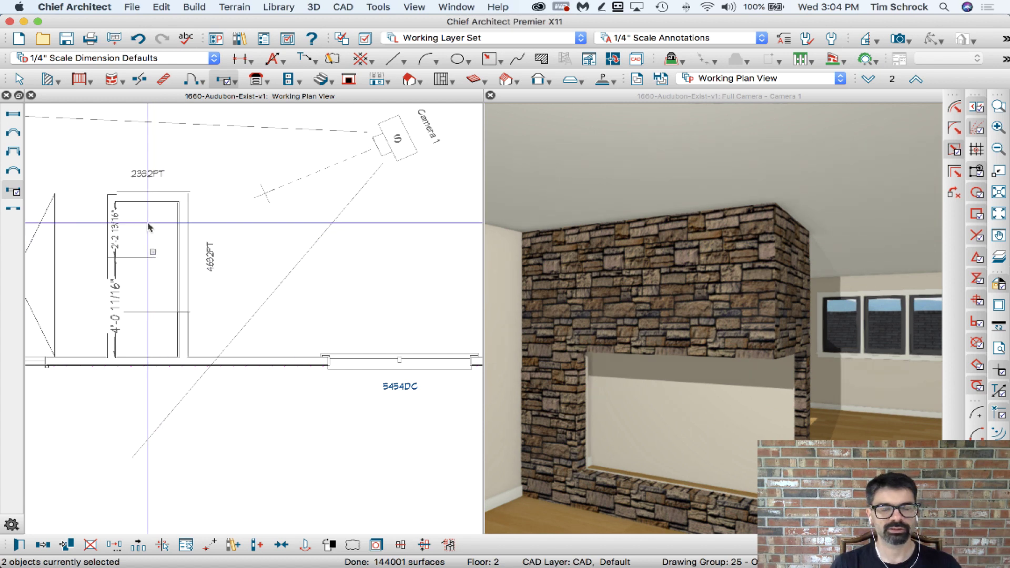
- Check the real fireplace photo in Photos, and set the width of the wider pass-through on the long side to 56"
mouse_move(588, 559)
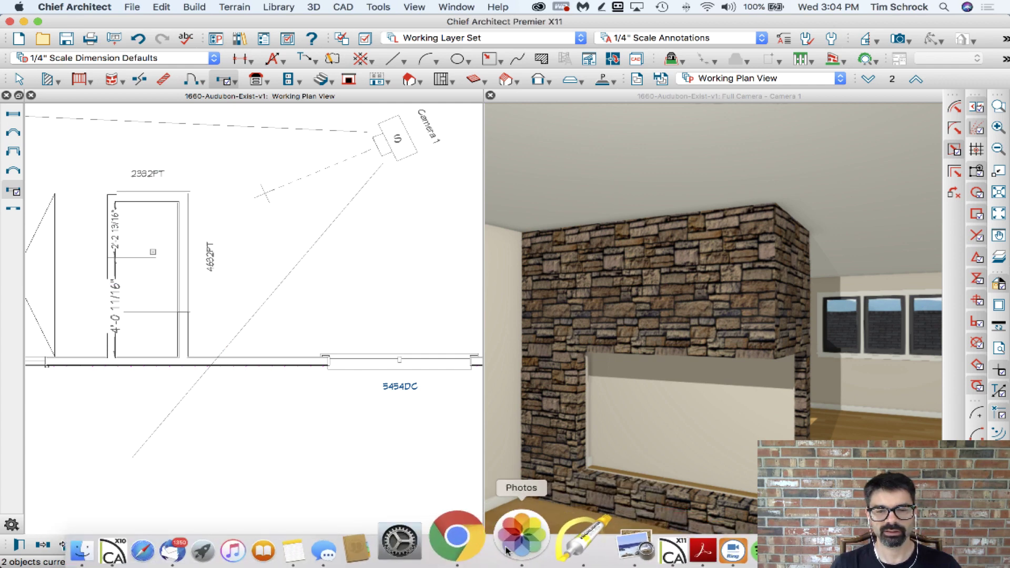
click(506, 551)
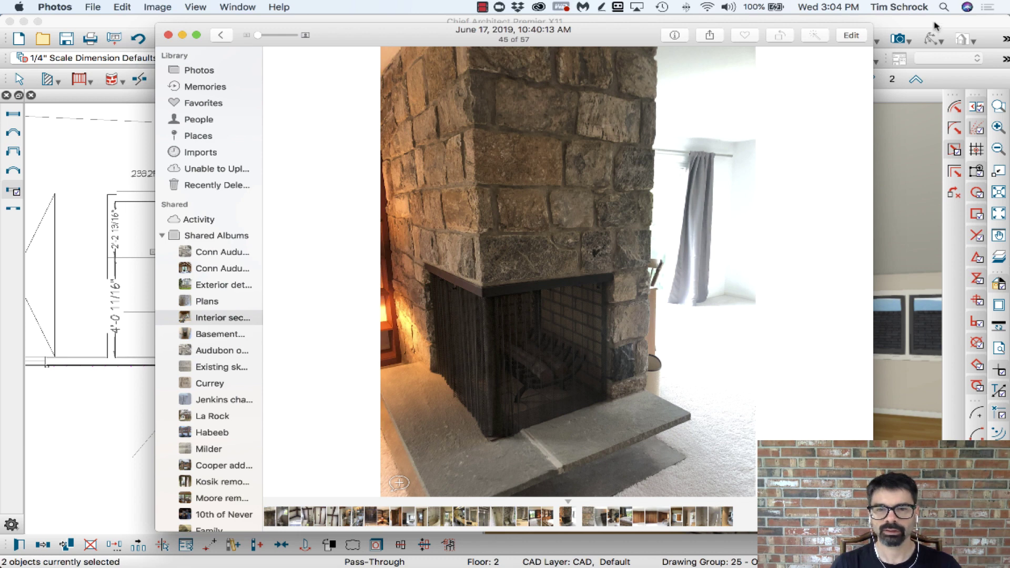
click(961, 35)
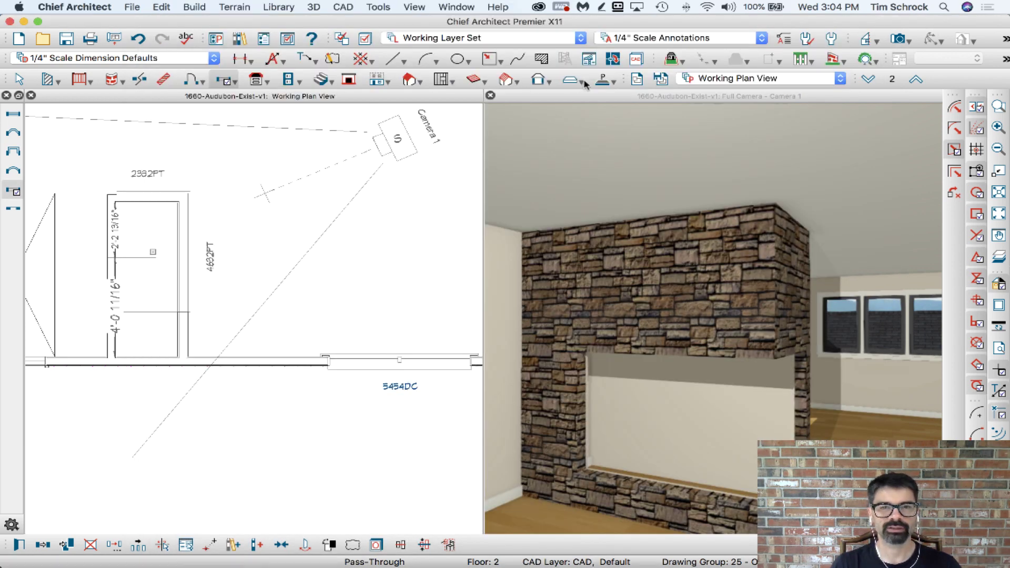
click(605, 82)
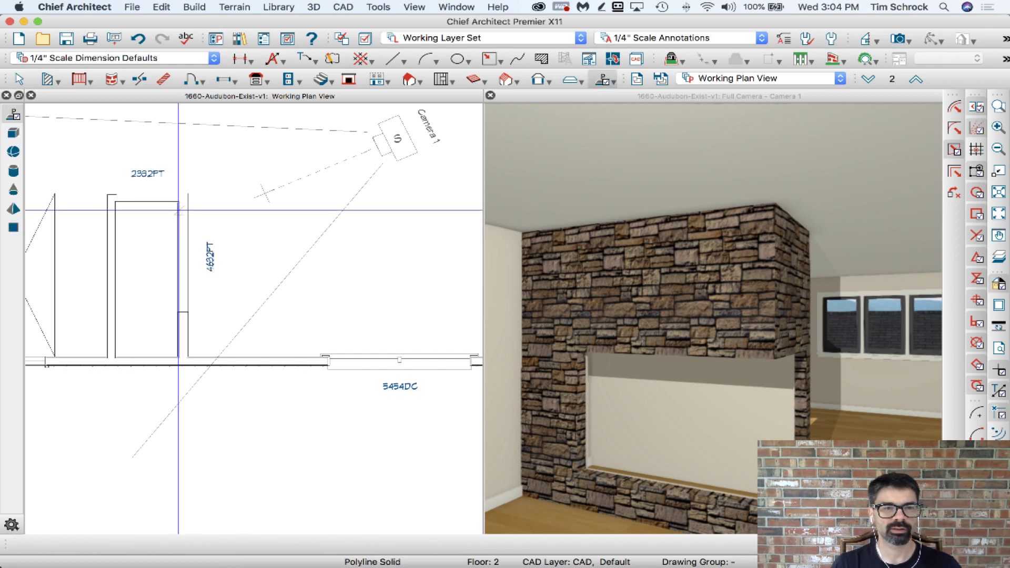
click(180, 248)
double_click(181, 248)
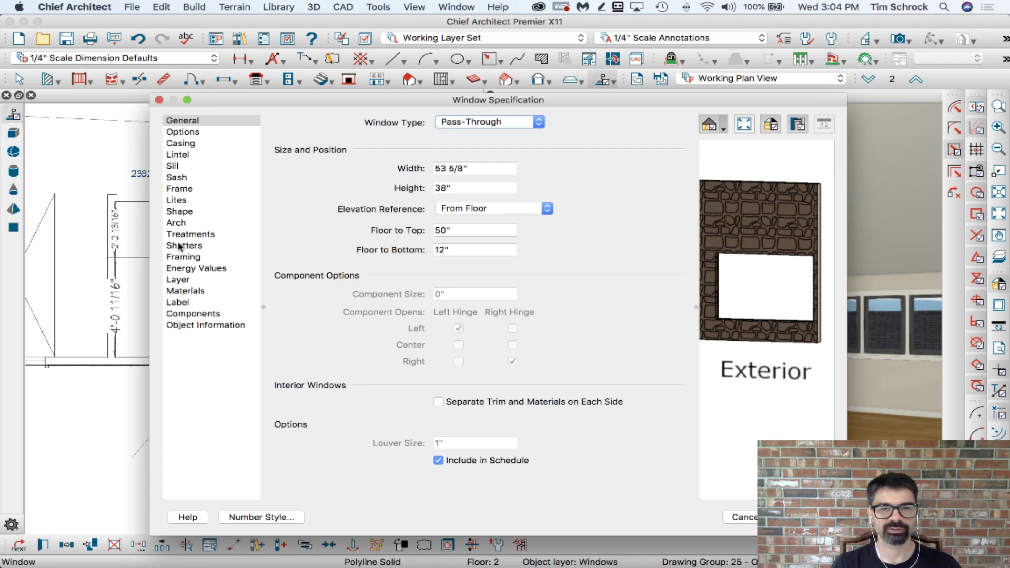
text(58)
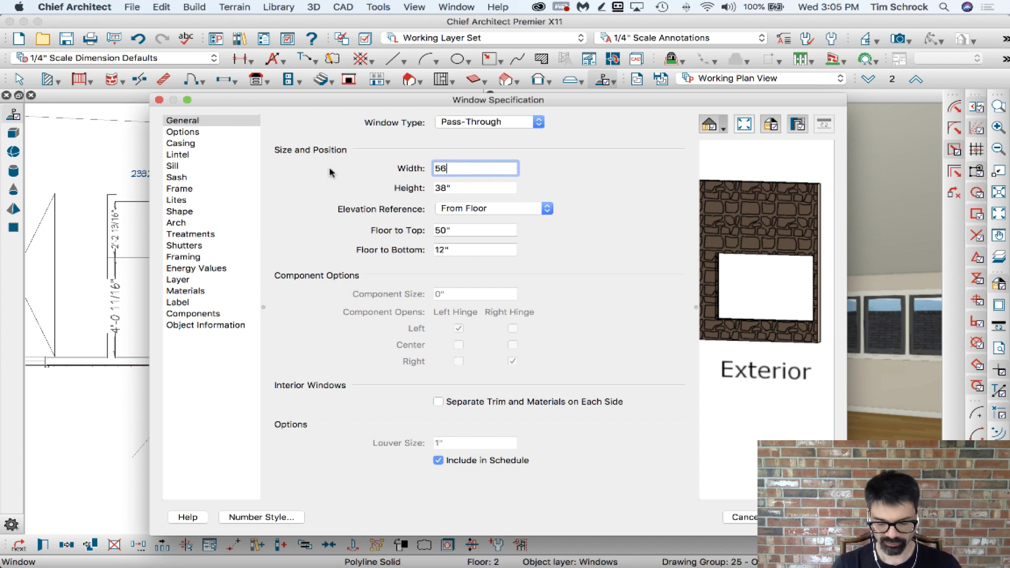
key(Return)
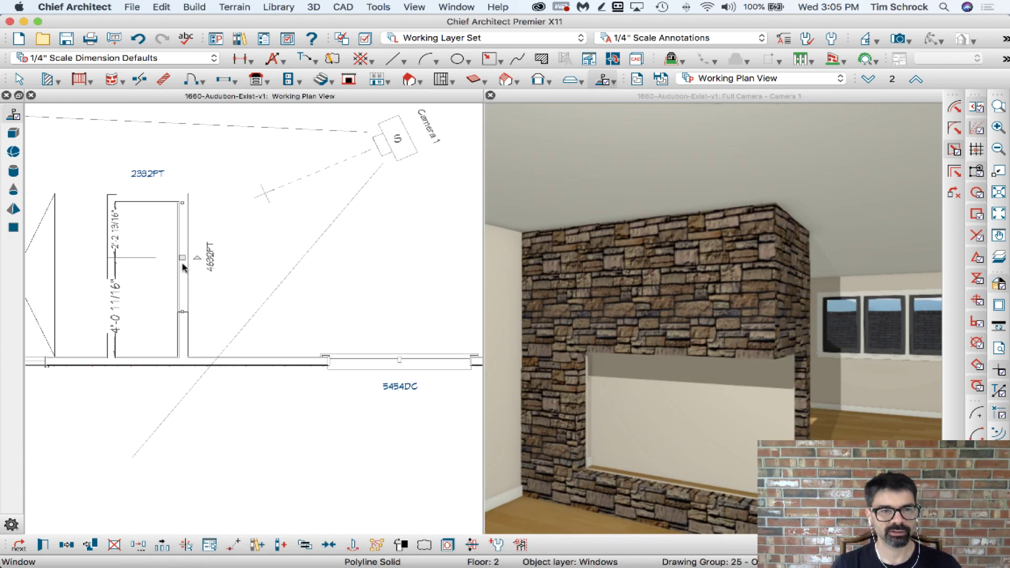
- Draw a rectangular polyline solid about 4'-8 1/2" long inside the fireplace walls, ending level with the wider pass-through's inner end
click(167, 230)
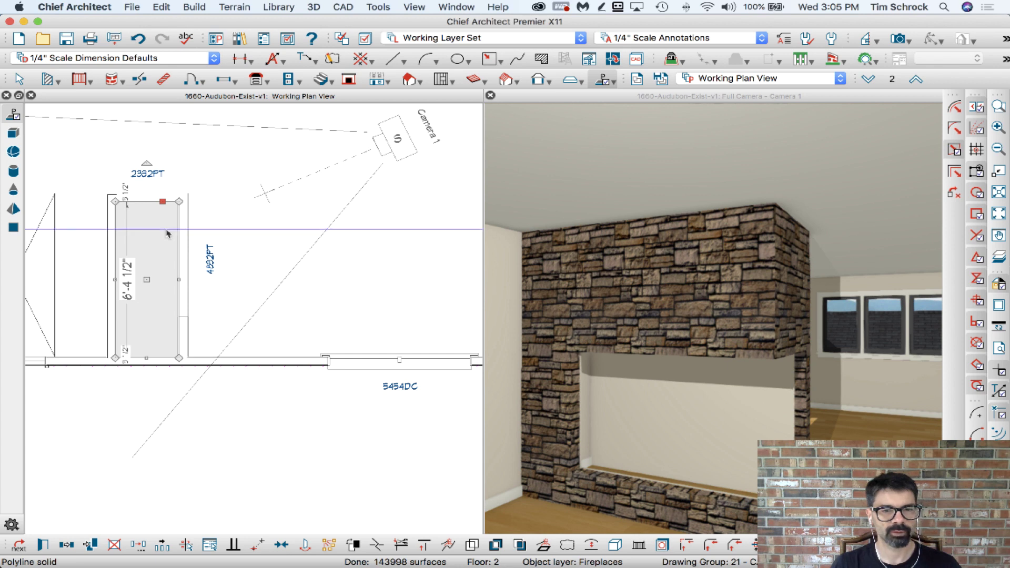
key(Escape)
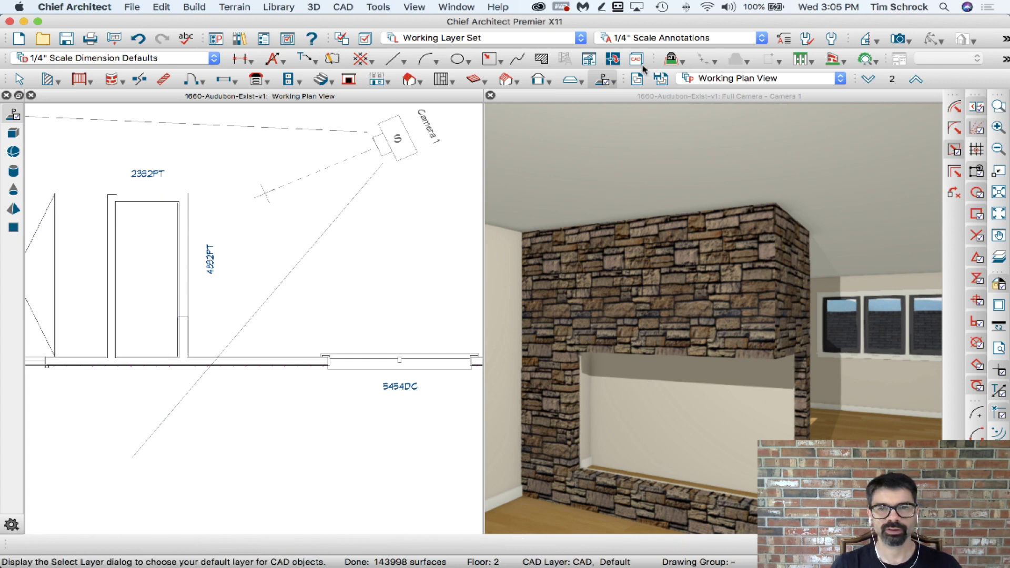
click(602, 80)
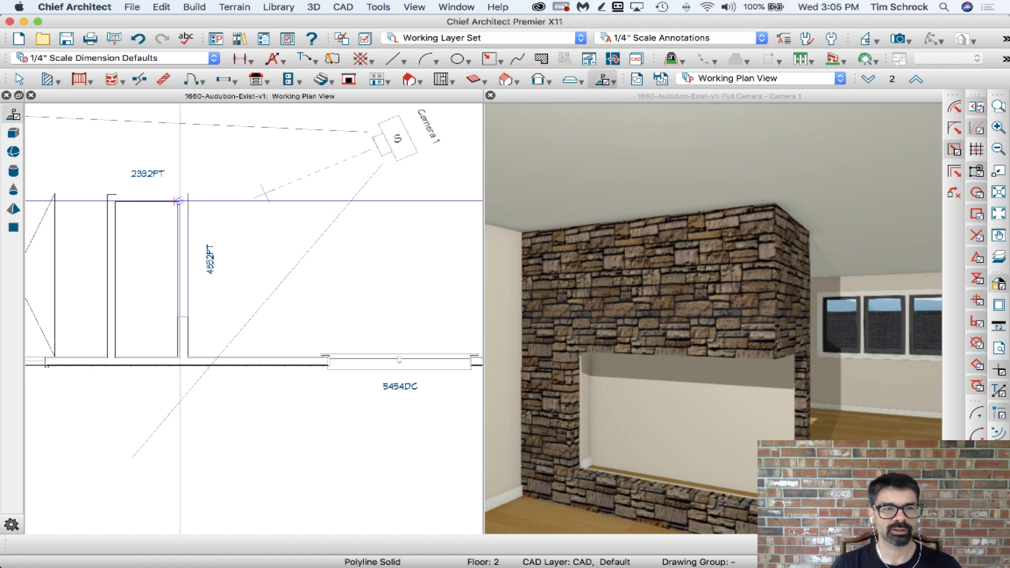
drag(178, 202, 117, 317)
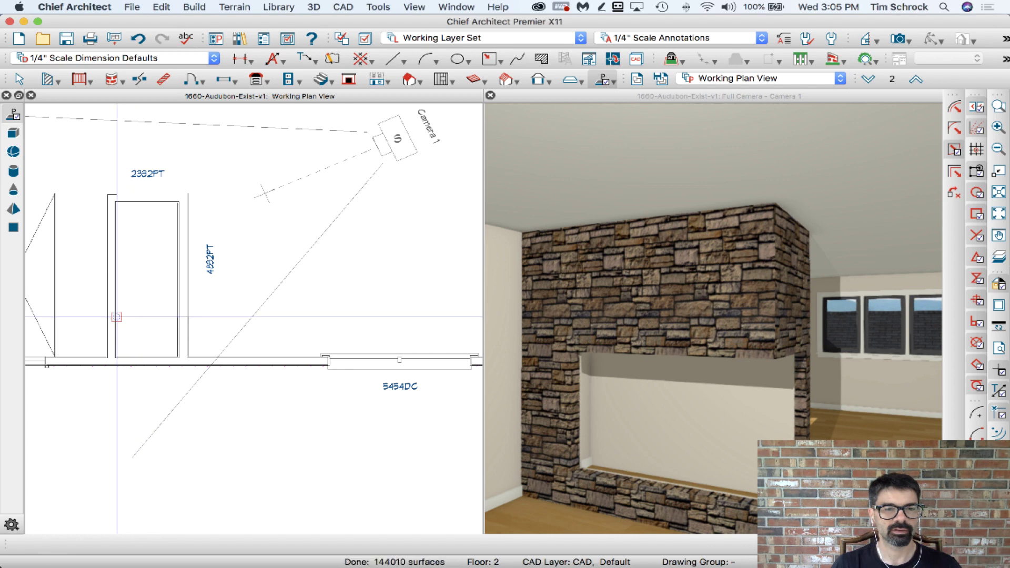
- Set the firebox floor slab's finished floor to top to 12" and its thickness to 4"
double_click(167, 318)
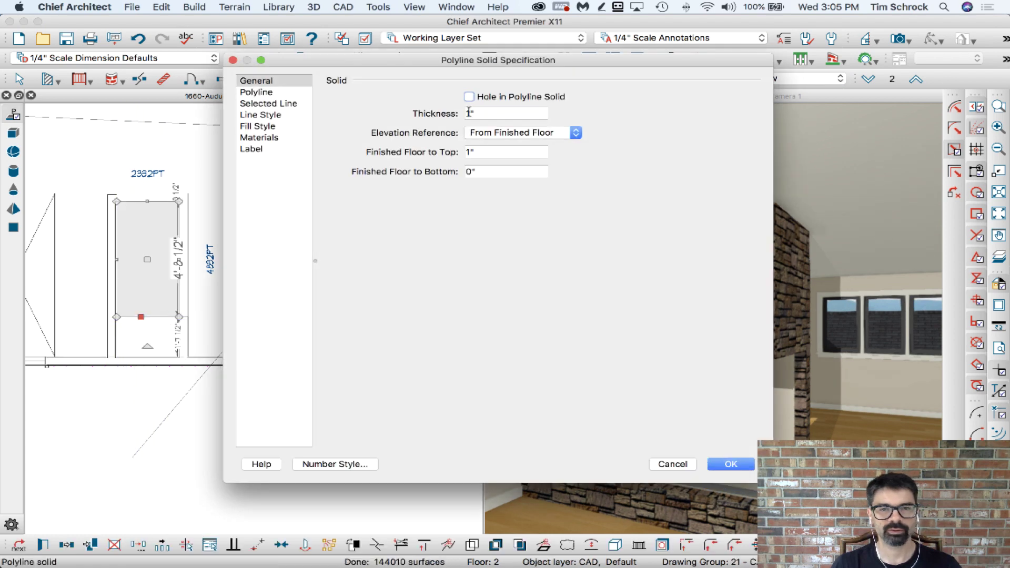
double_click(507, 154)
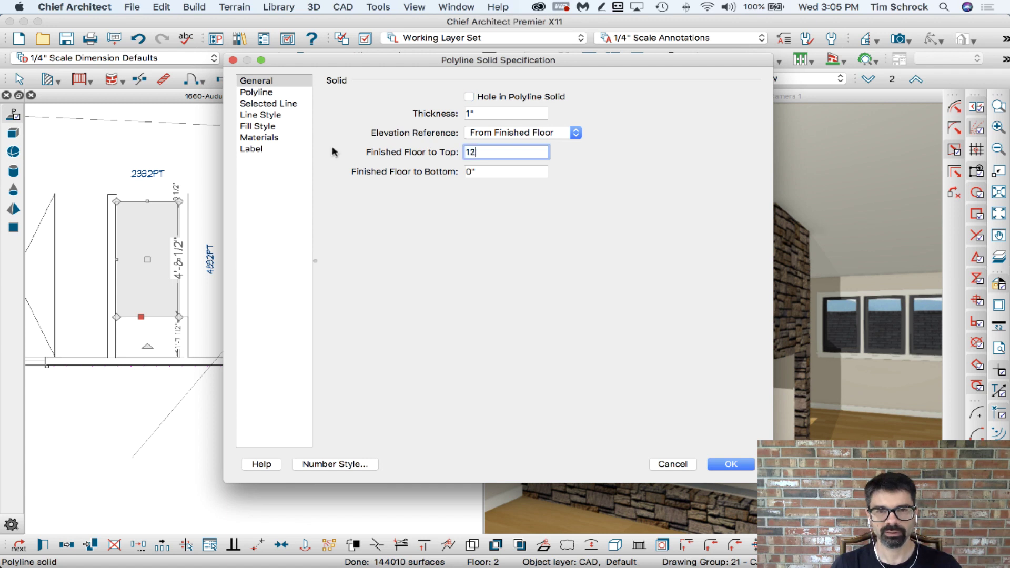
text(12)
key(Tab)
double_click(499, 114)
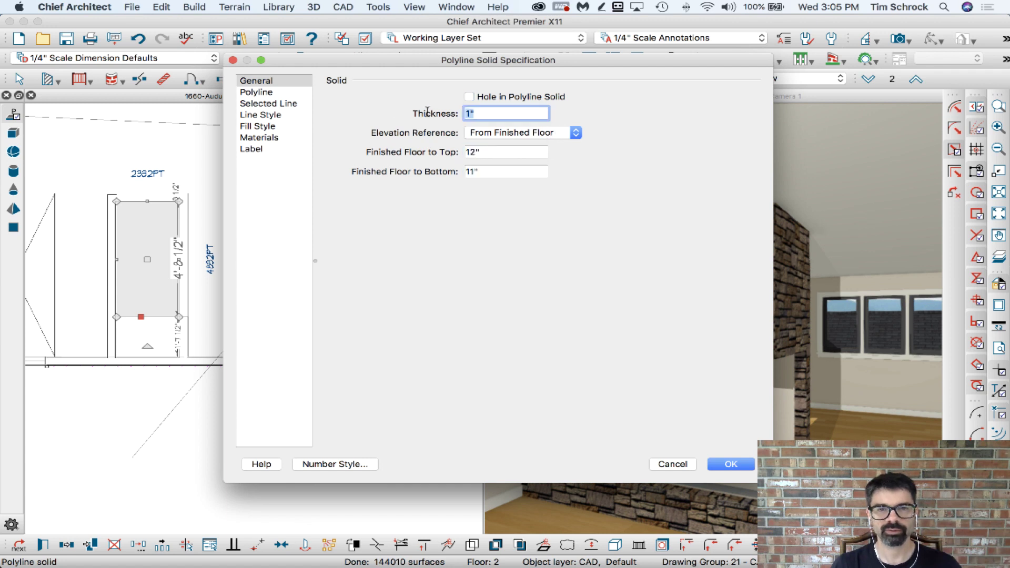
text(4)
key(Tab)
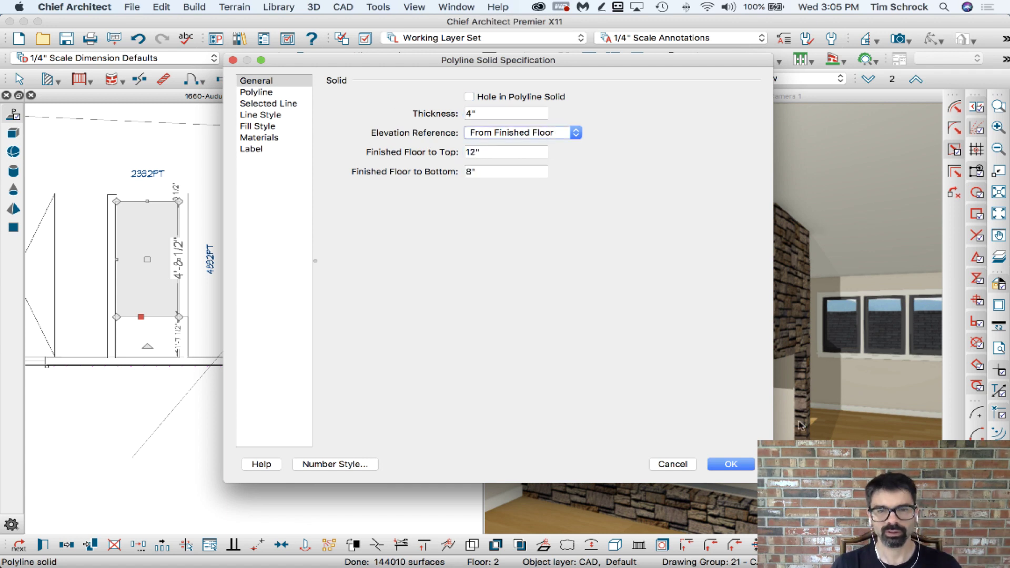
key(Return)
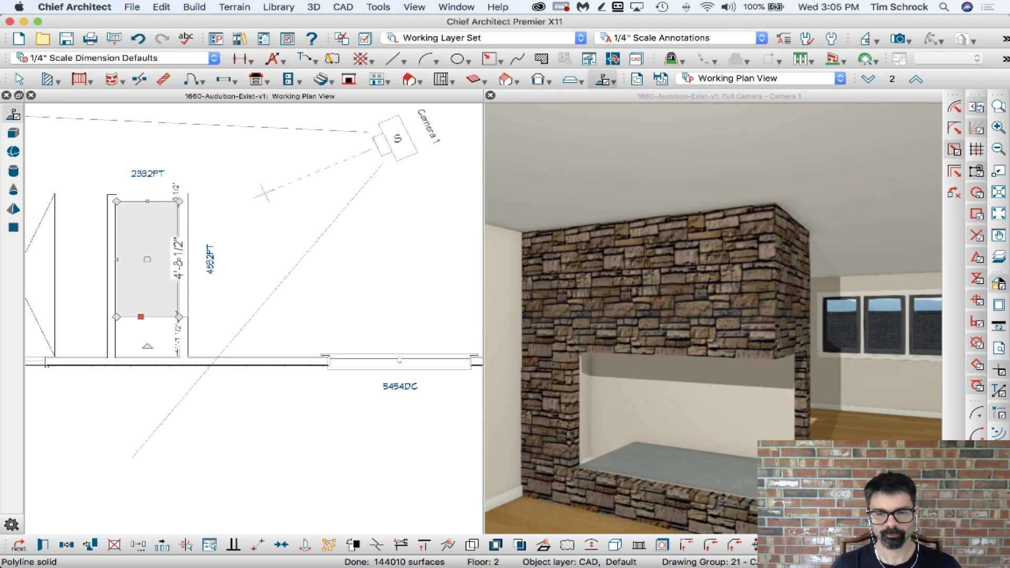
- Change the firebox floor slab's elevation reference to From Floor
click(732, 478)
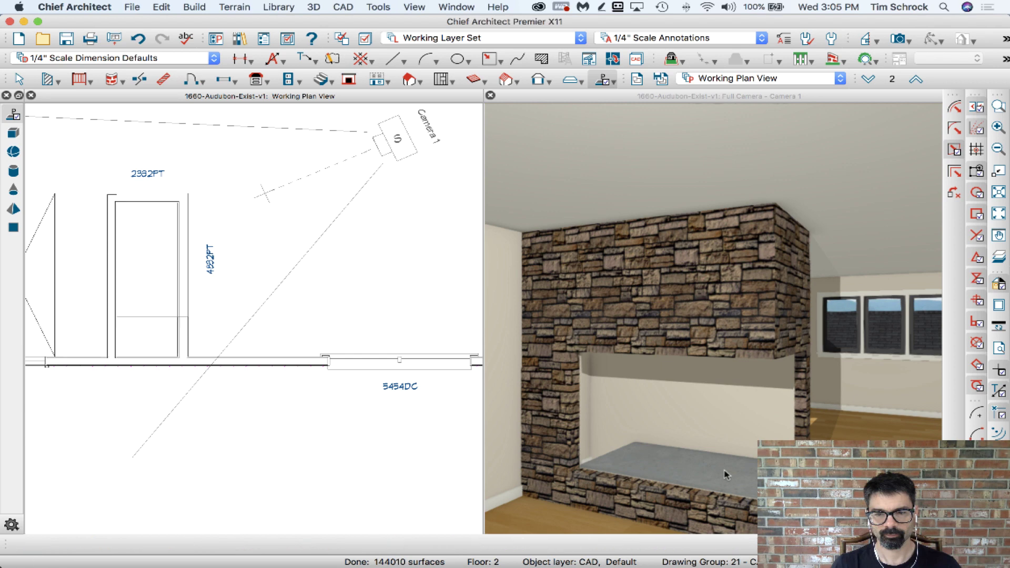
double_click(732, 478)
click(513, 132)
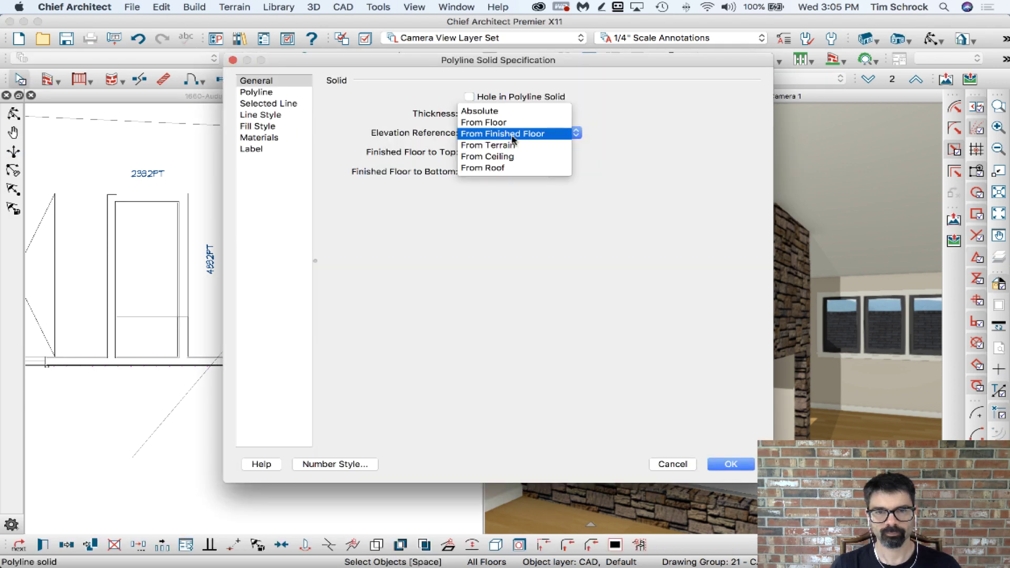
click(515, 124)
key(Return)
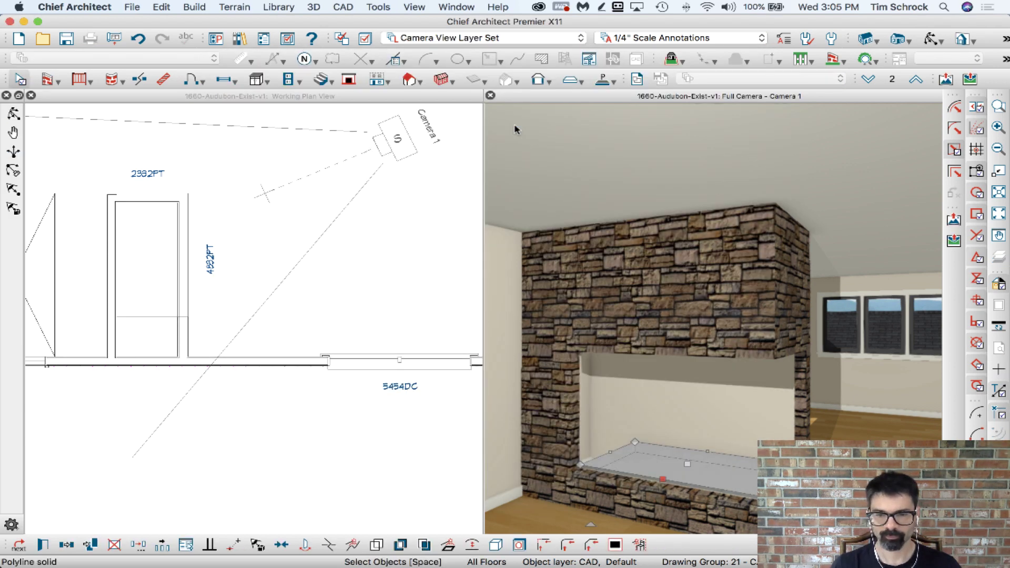
key(Escape)
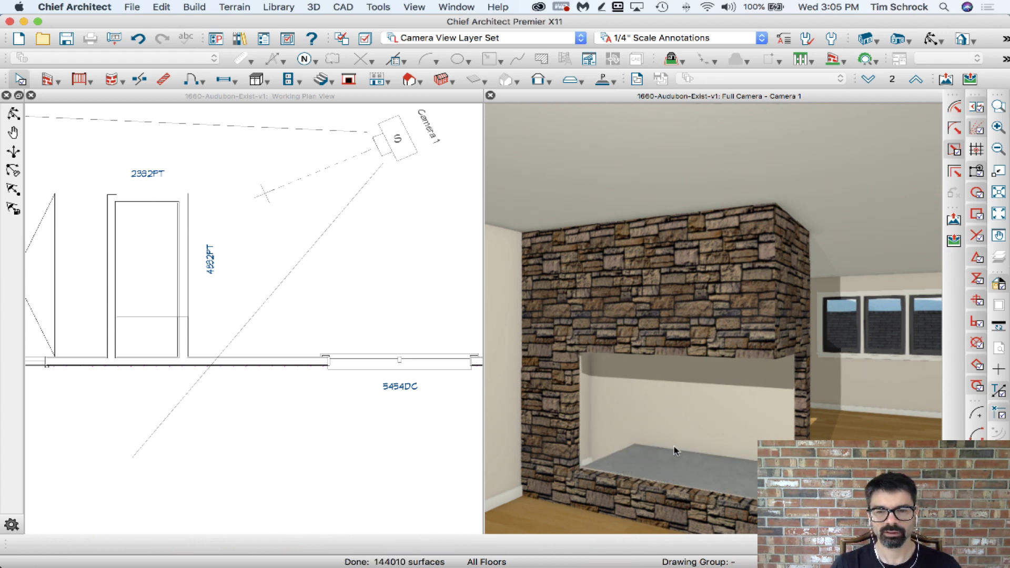
- Check the fireplace photo in Photos again, and re-enter the firebox floor slab's floor to top height
mouse_move(553, 559)
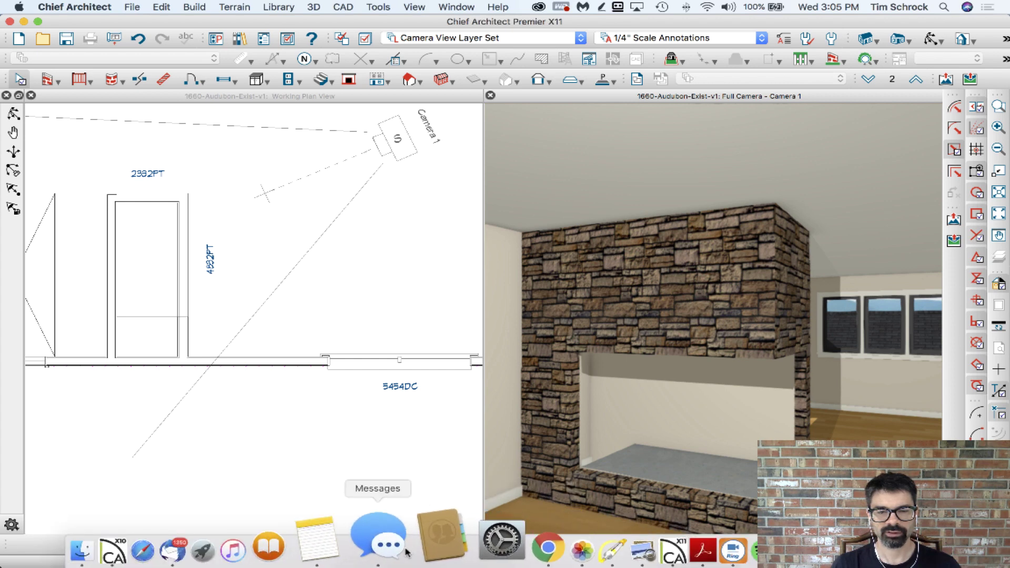
click(513, 545)
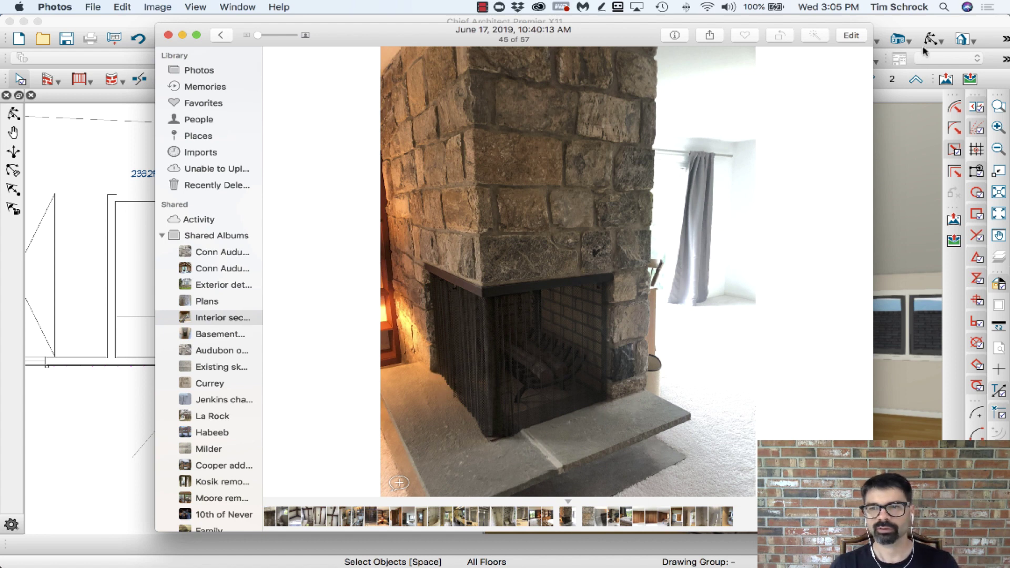
click(991, 81)
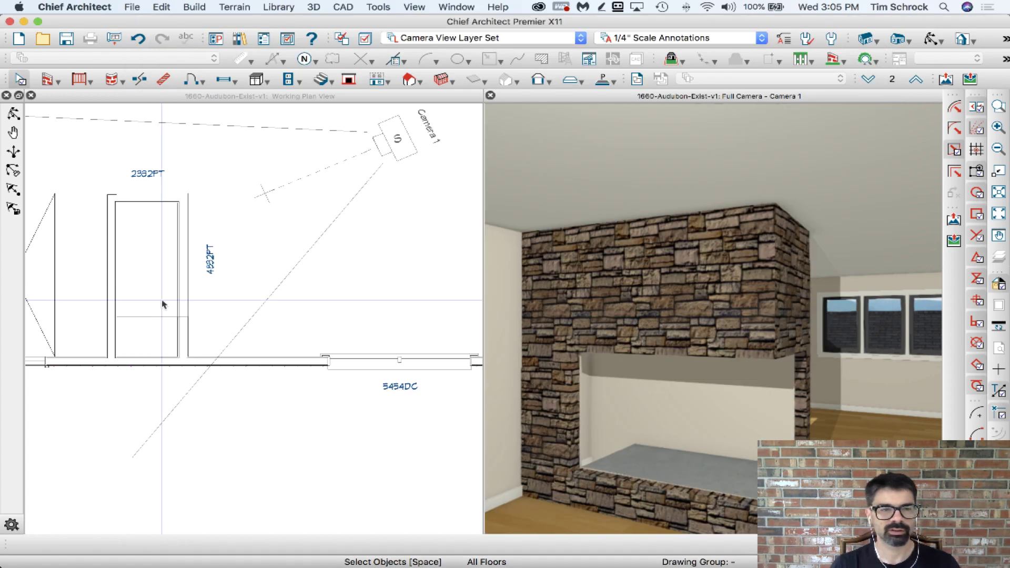
double_click(151, 320)
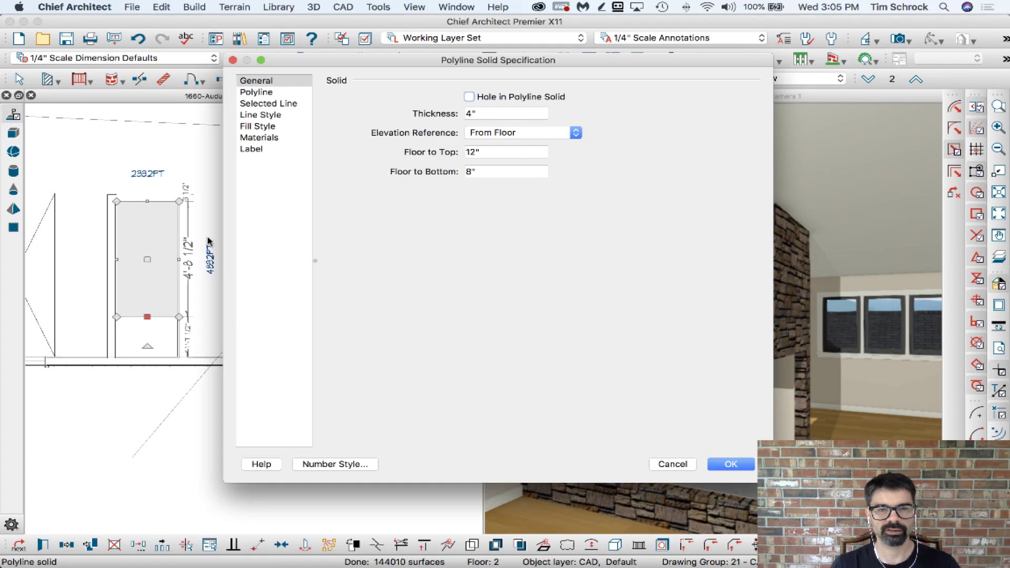
drag(492, 148, 431, 157)
text(13)
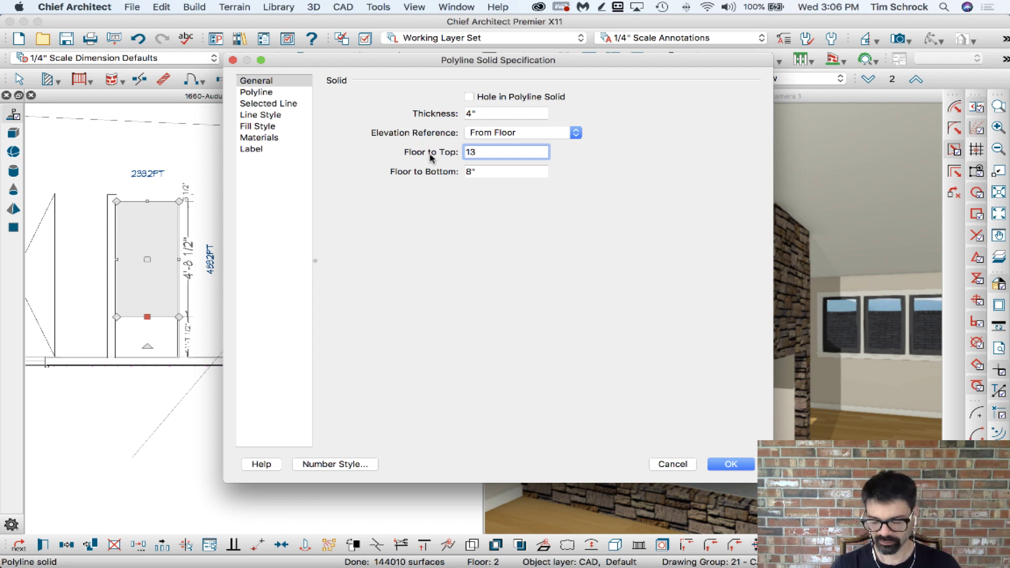
key(Return)
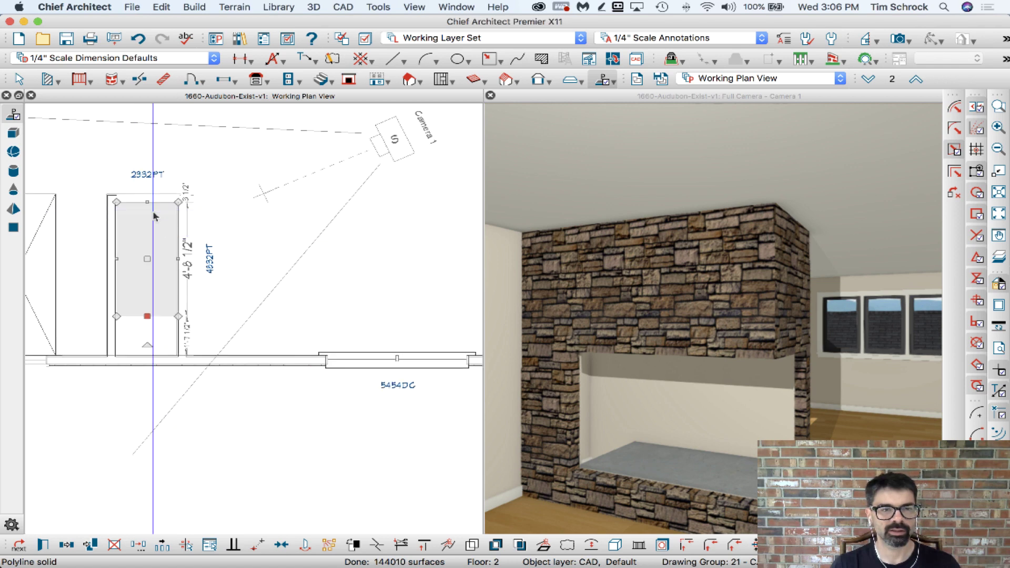
- Draw a thin polyline solid across the fireplace interior along the inner end of the floor slab
click(603, 80)
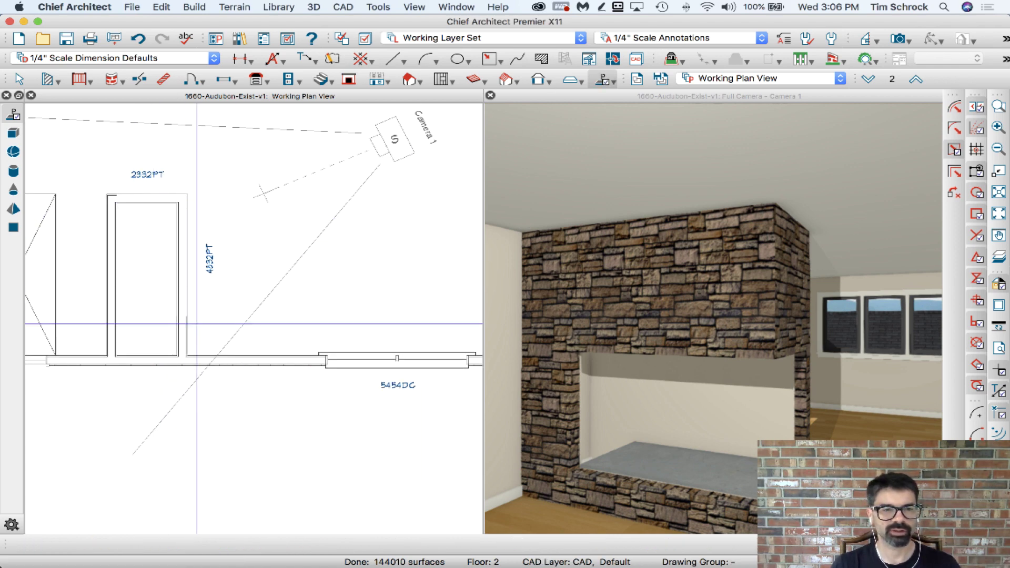
click(178, 316)
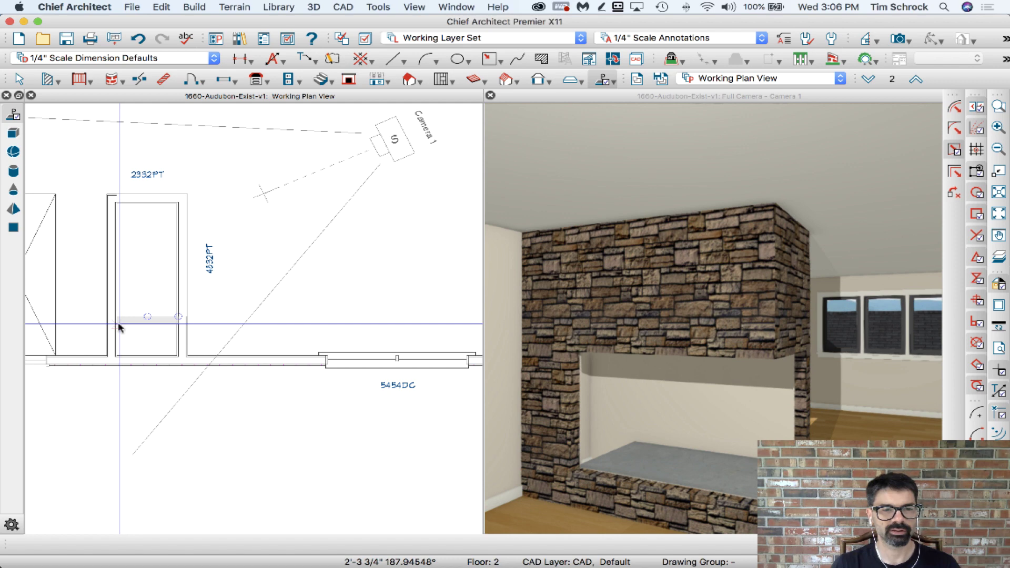
key(Tab)
key(Tab)
text(0)
key(Return)
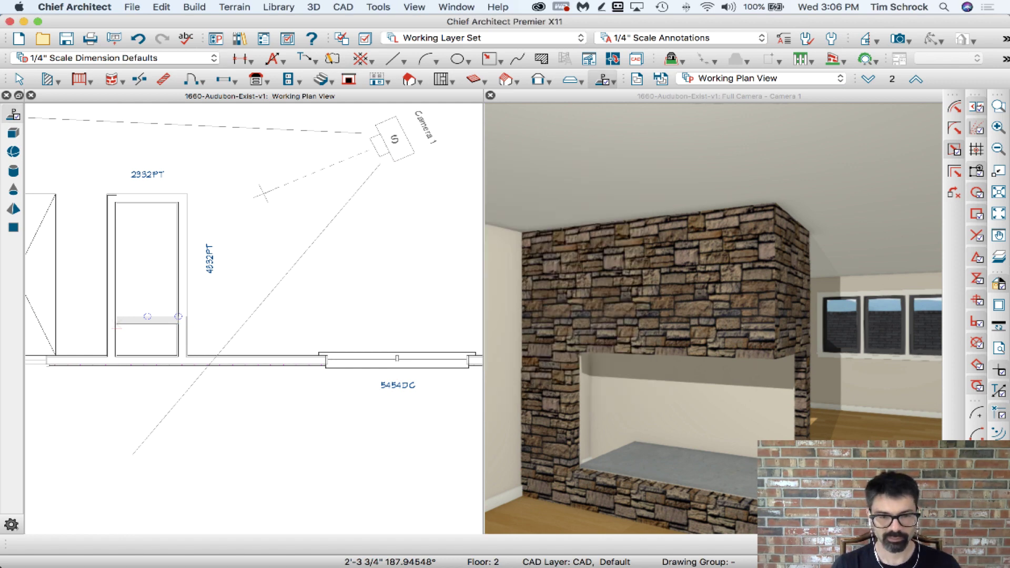
key(Escape)
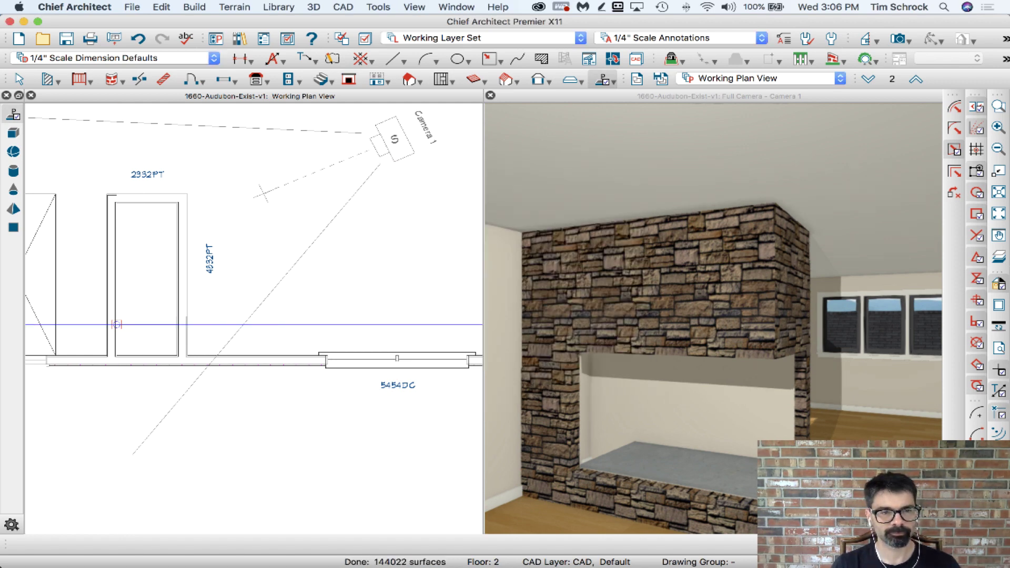
- Set the thickness of the thin polyline solid across the fireplace interior to 40"
key(space)
double_click(147, 325)
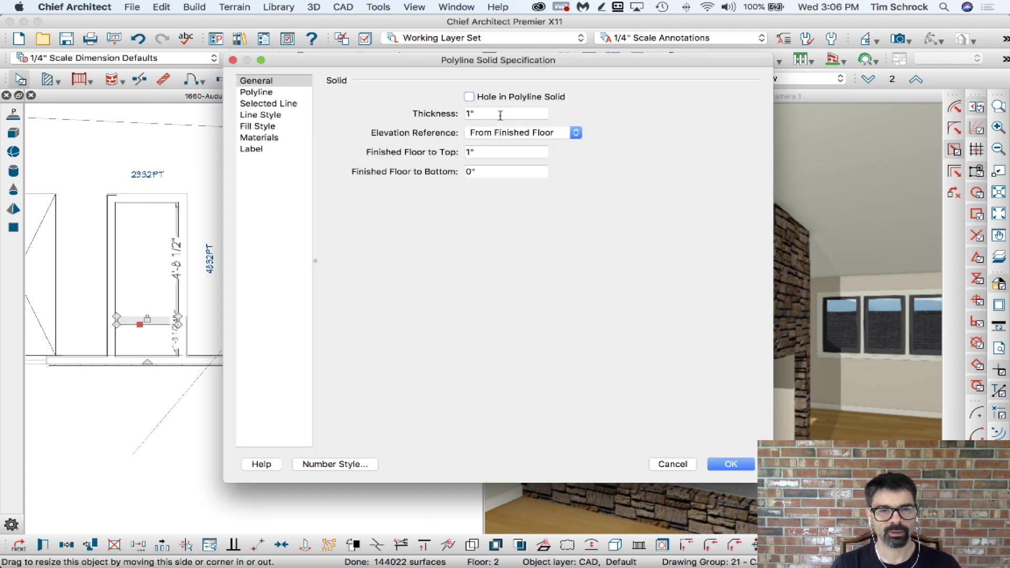
key(Tab)
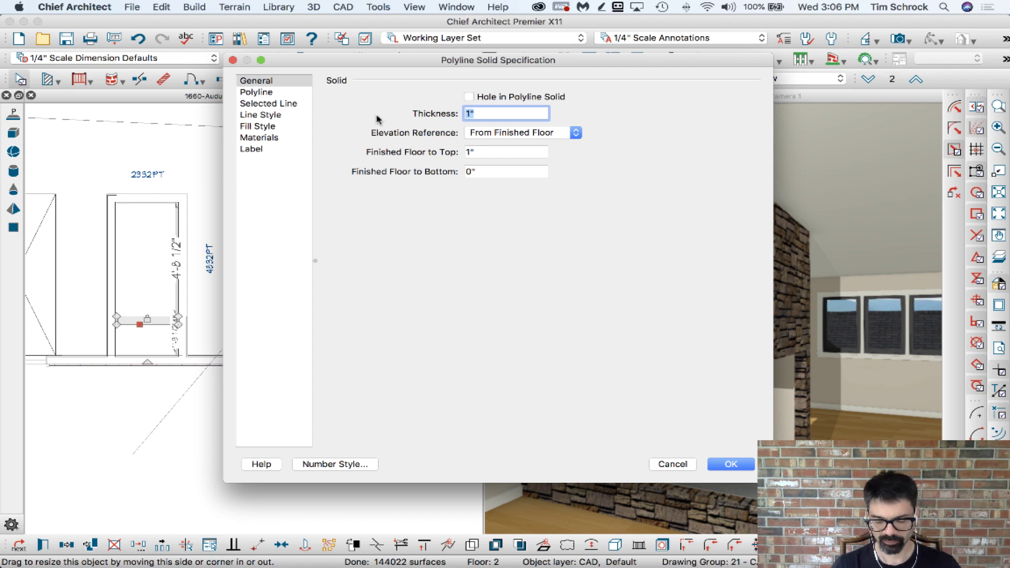
key(Tab)
key(Tab)
key(Tab)
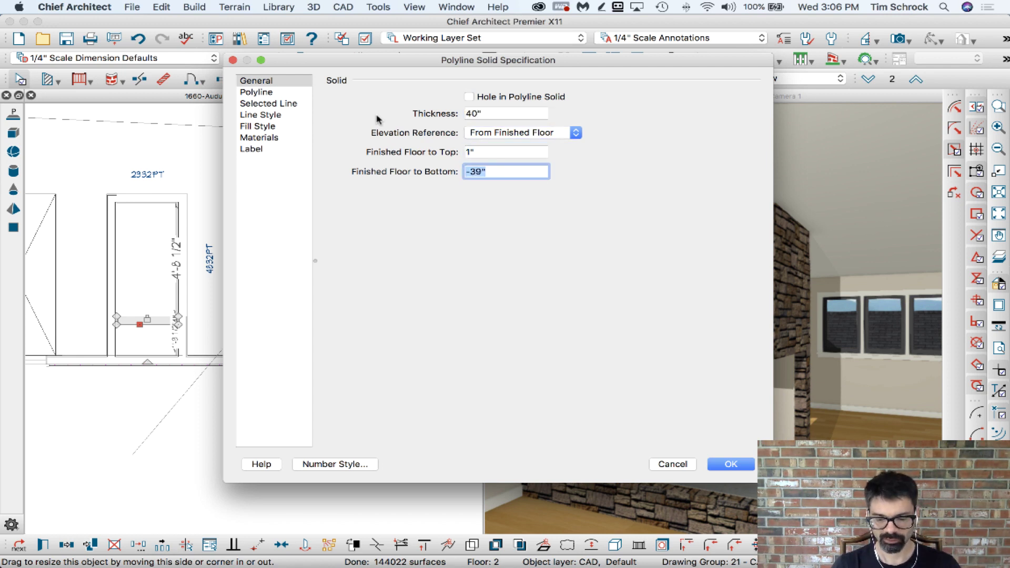
- Reference the thin firebox solid's elevation From Floor and set its floor to bottom height to 12"
click(542, 133)
click(516, 122)
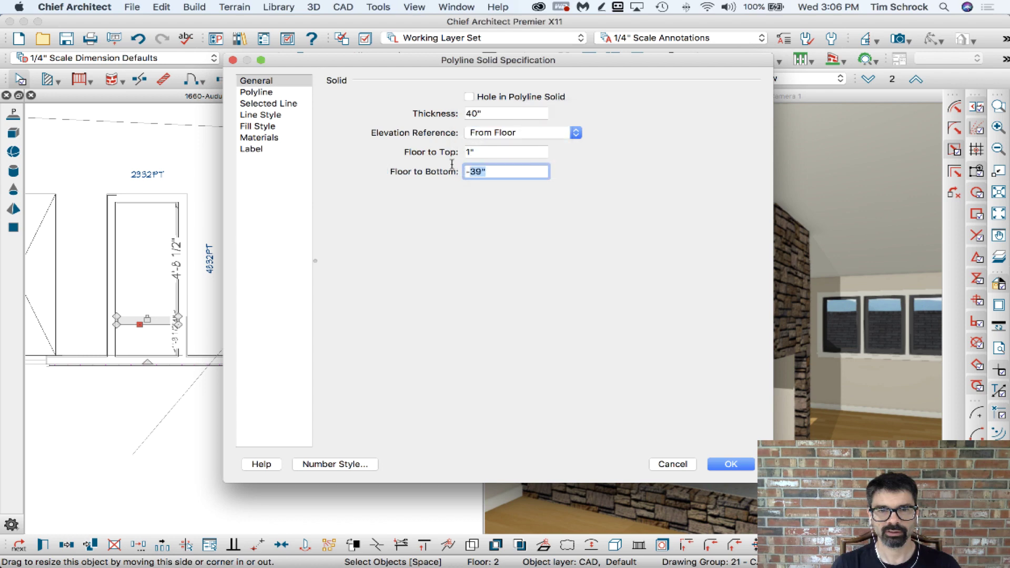
key(Tab)
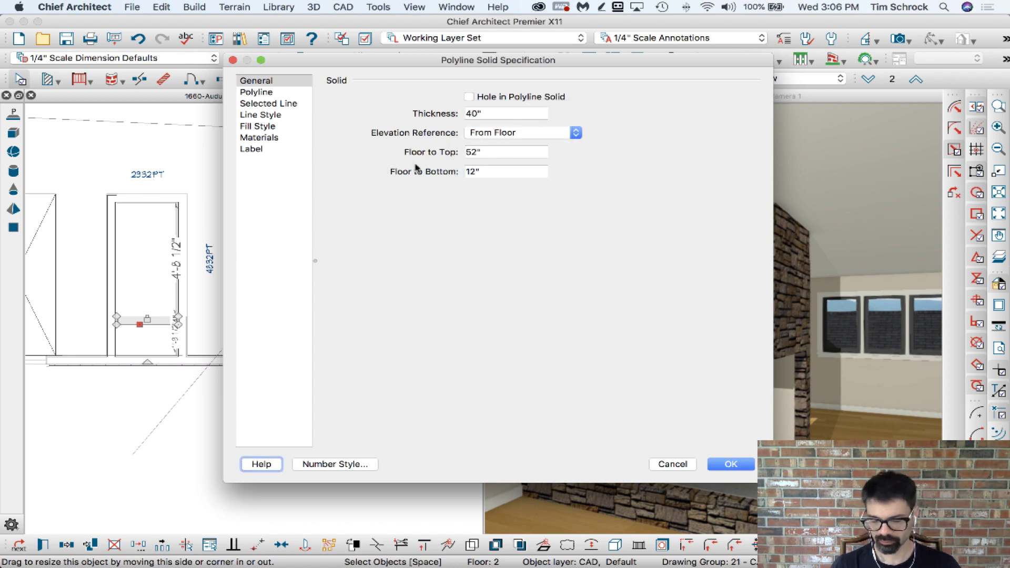
key(Return)
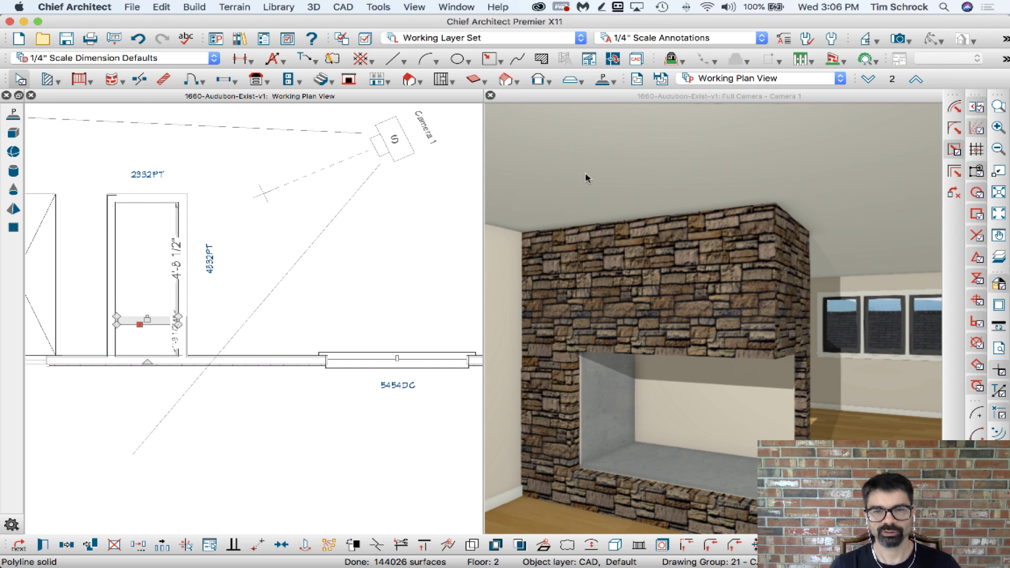
- Browse the library's Masonry & Stone brick materials and select Tan Brick
key(super+l)
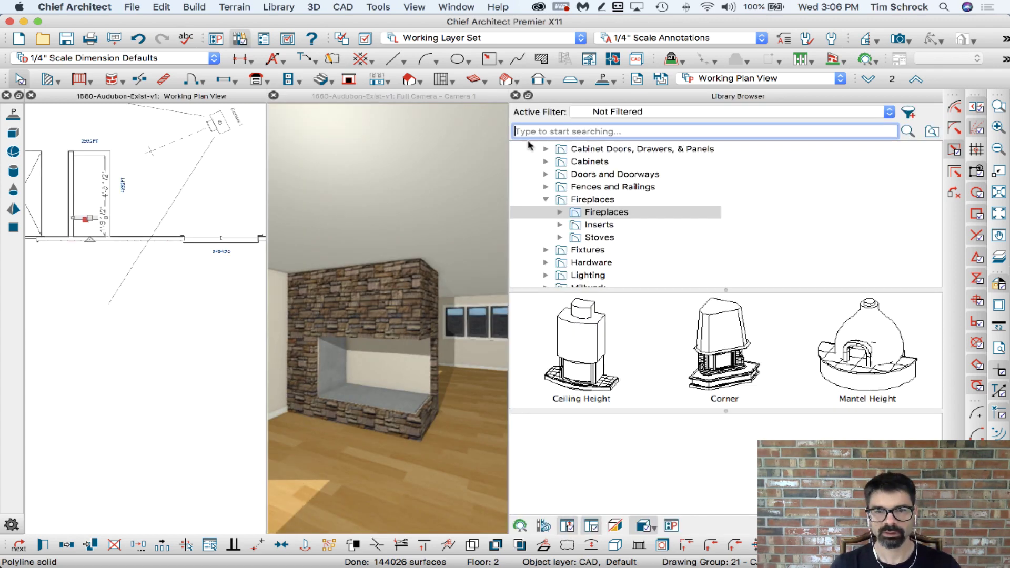
scroll(545, 176, up, 3)
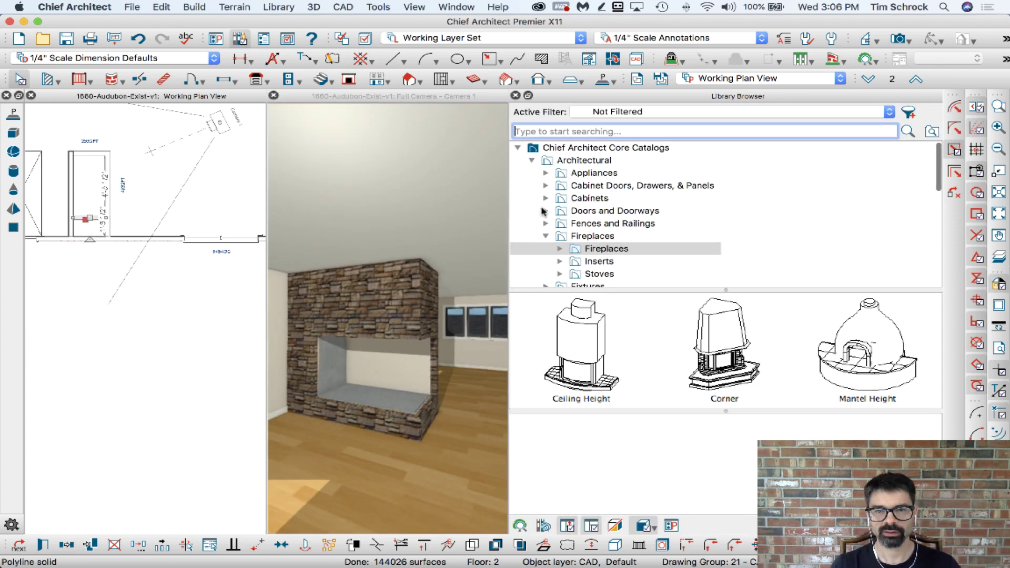
click(545, 237)
scroll(552, 239, down, 10)
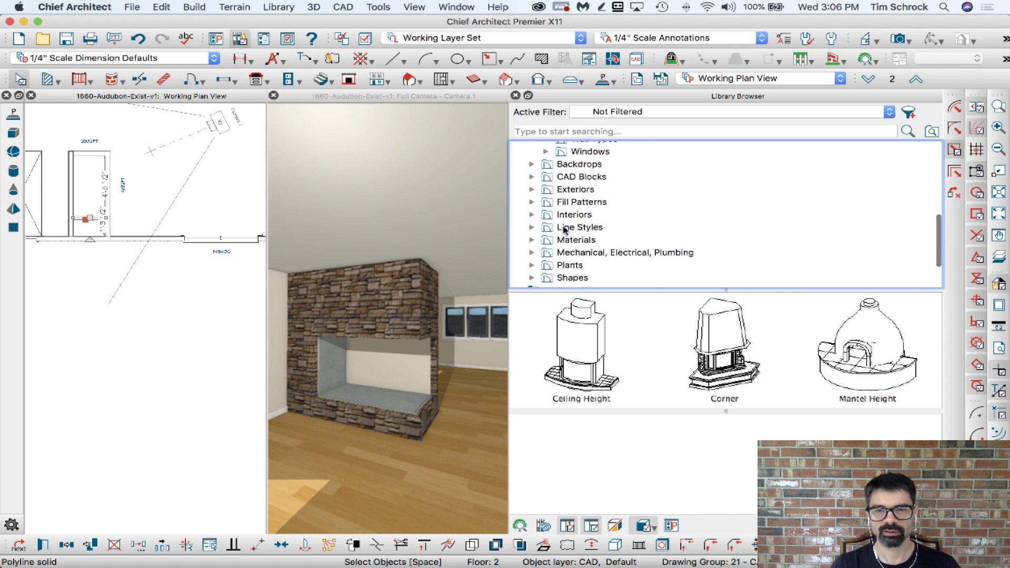
click(566, 238)
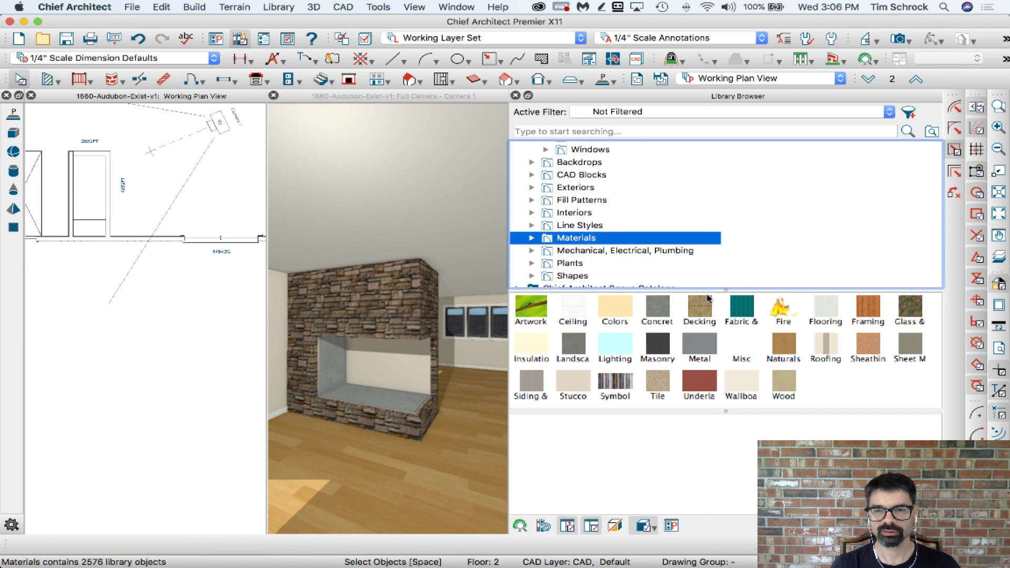
double_click(658, 349)
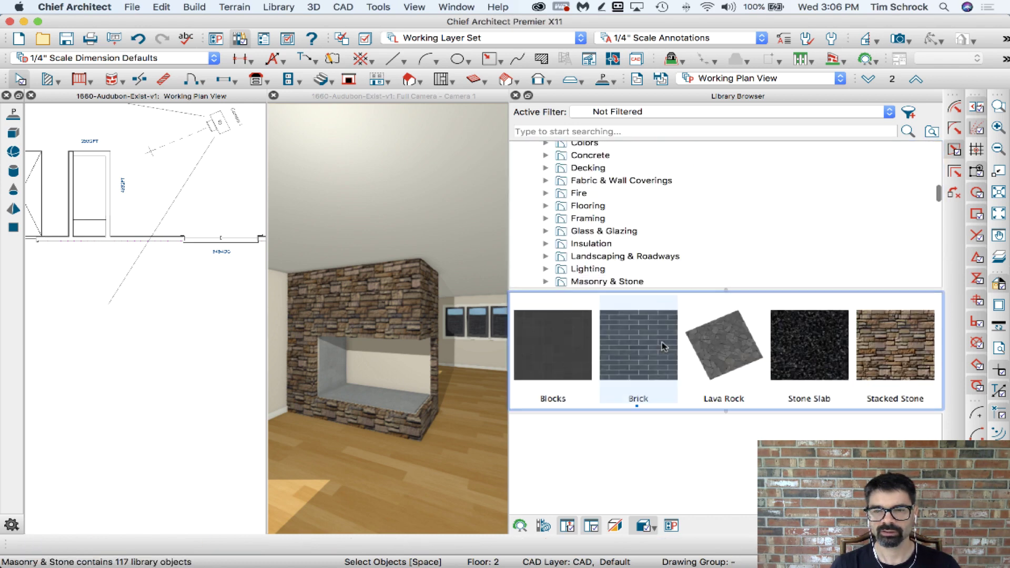
double_click(664, 346)
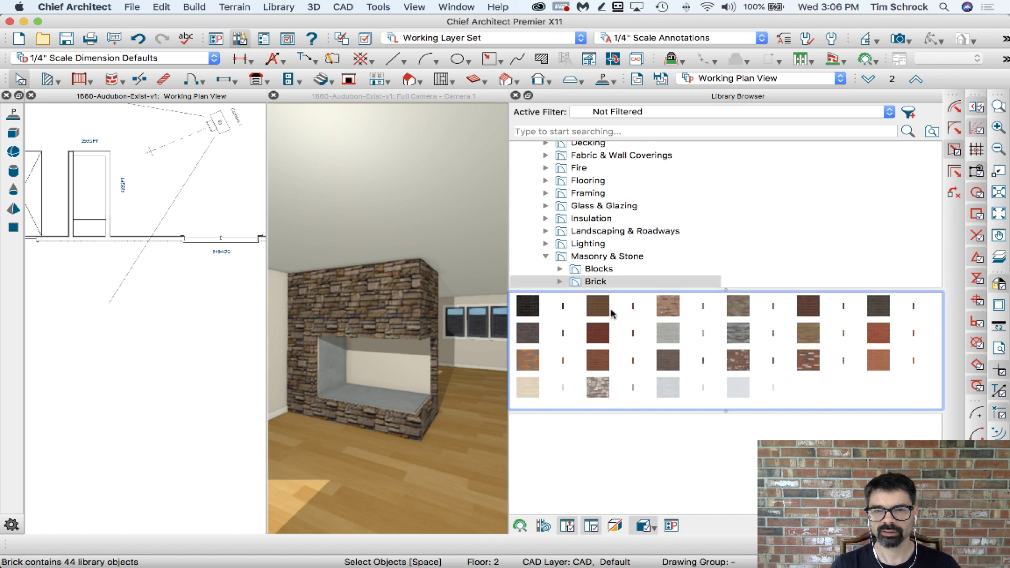
click(528, 395)
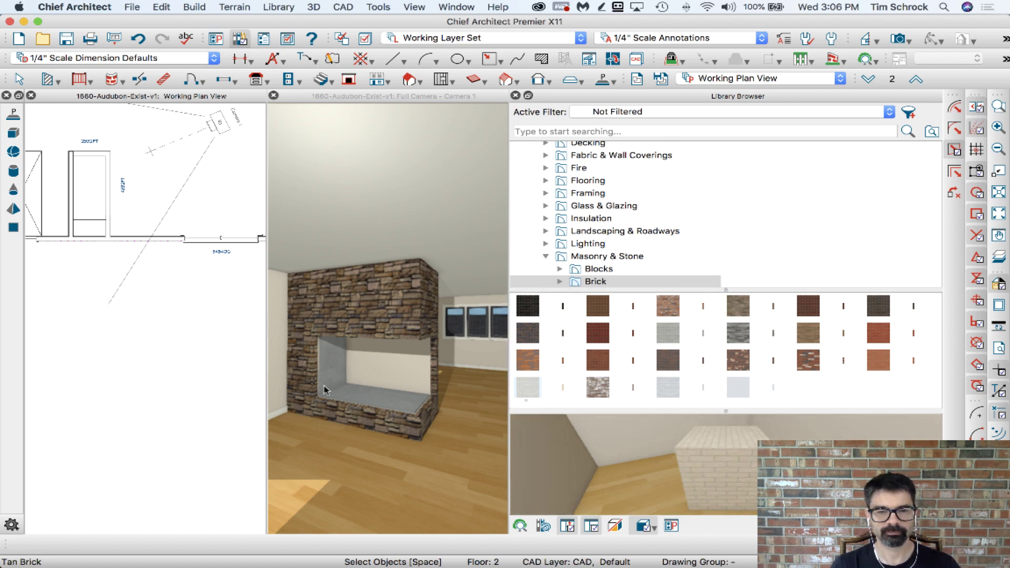
- Paint the firebox's back wall, end panel and floor slab with Tan Brick in the camera view
click(360, 96)
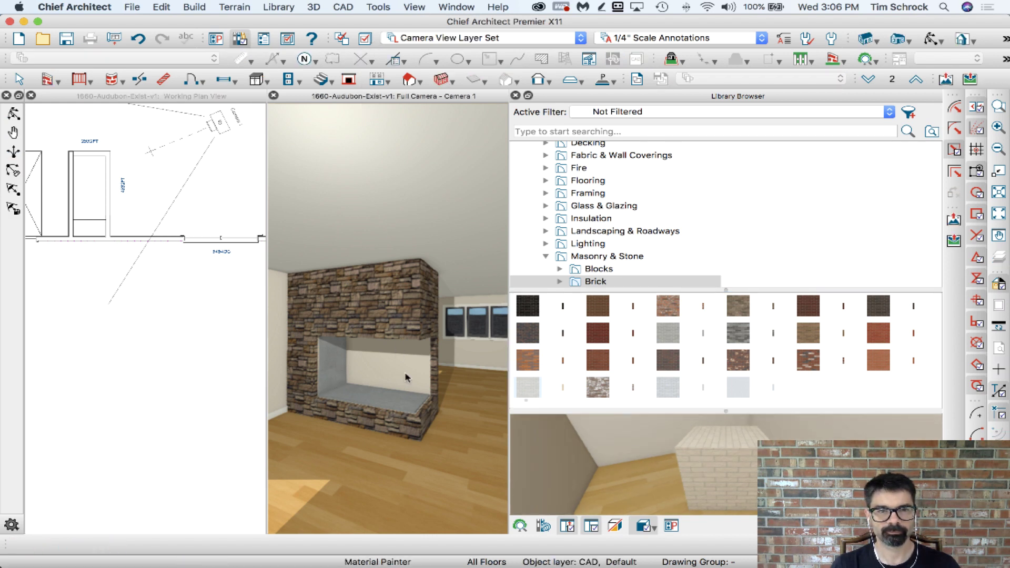
click(524, 392)
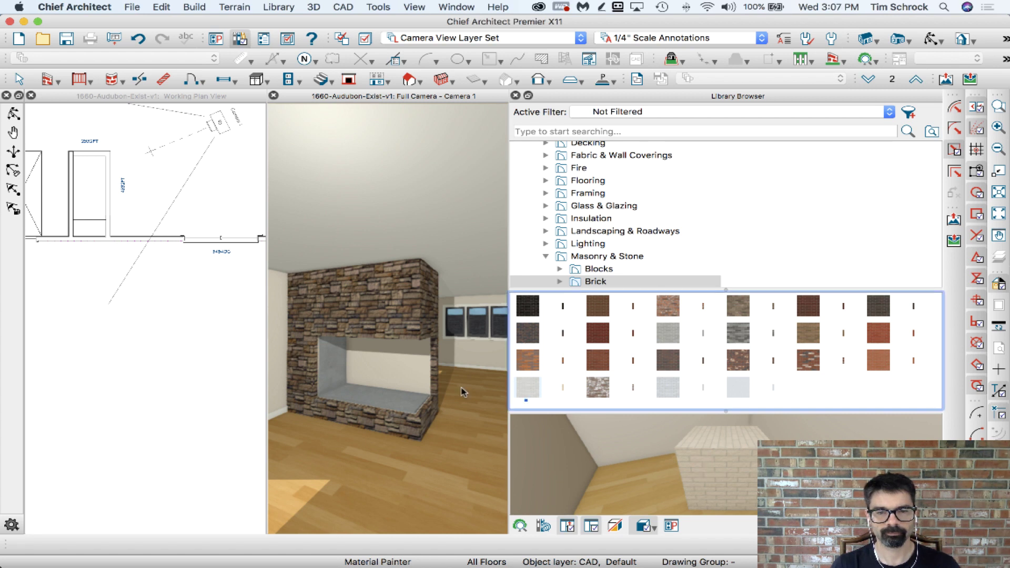
click(366, 366)
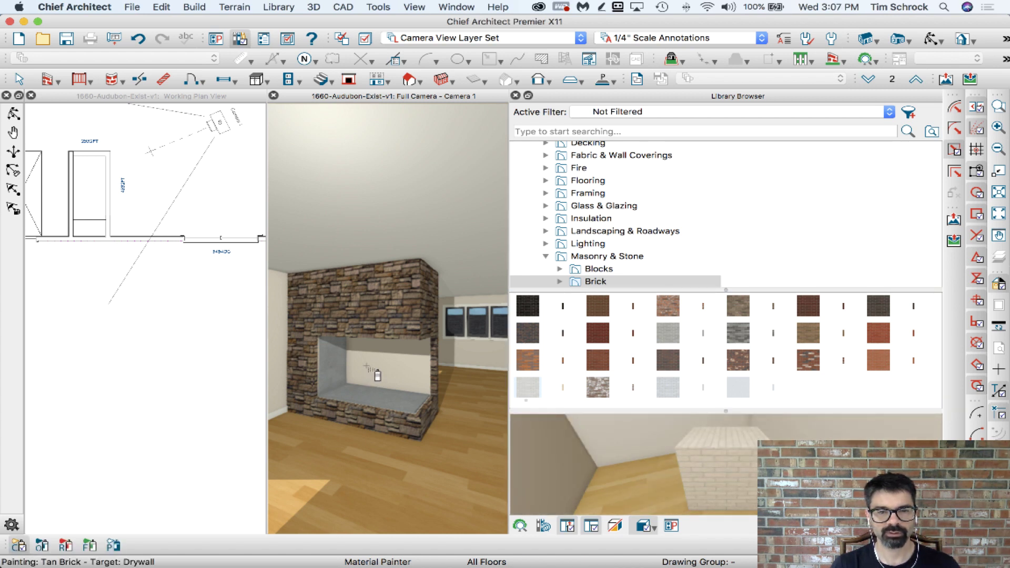
click(338, 372)
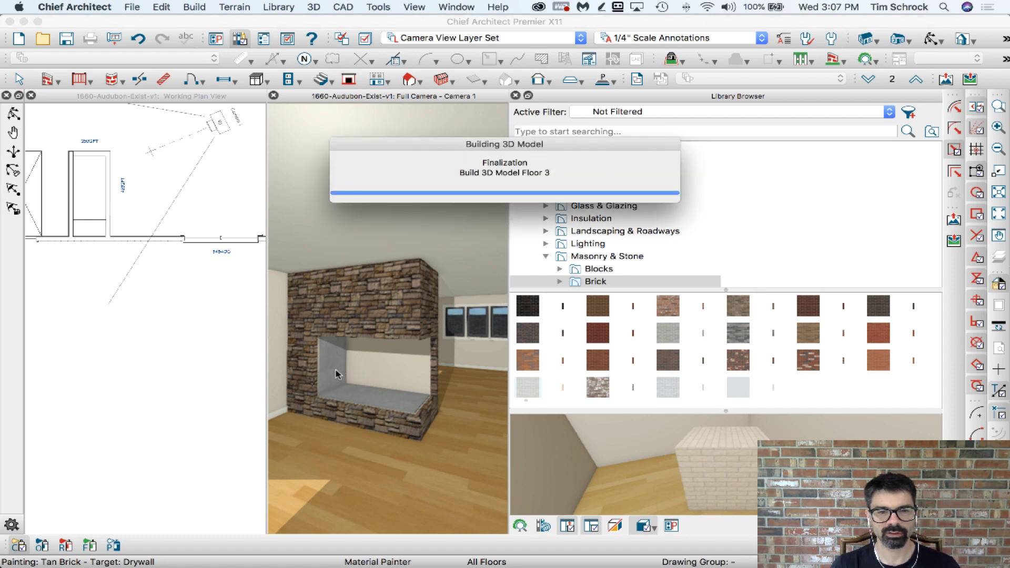
click(383, 403)
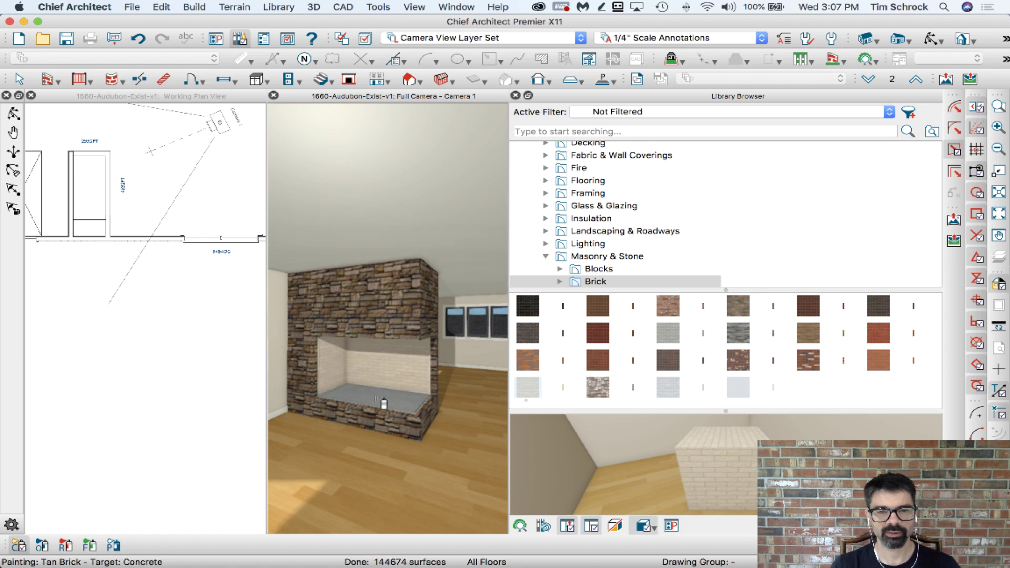
click(381, 401)
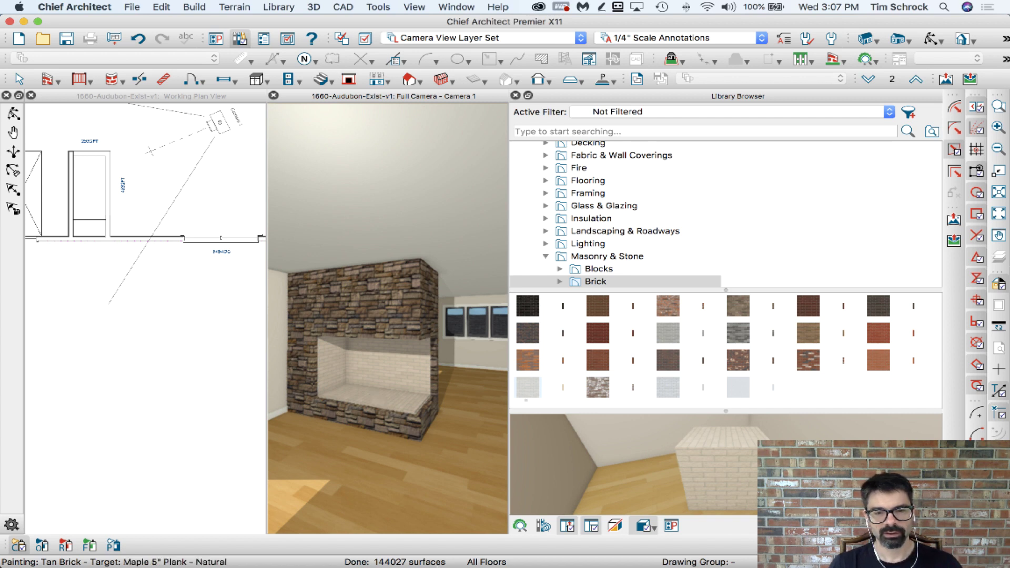
- Check the fireplace screen in the Photos picture, and search the Chief Architect library for chainmail
mouse_move(409, 557)
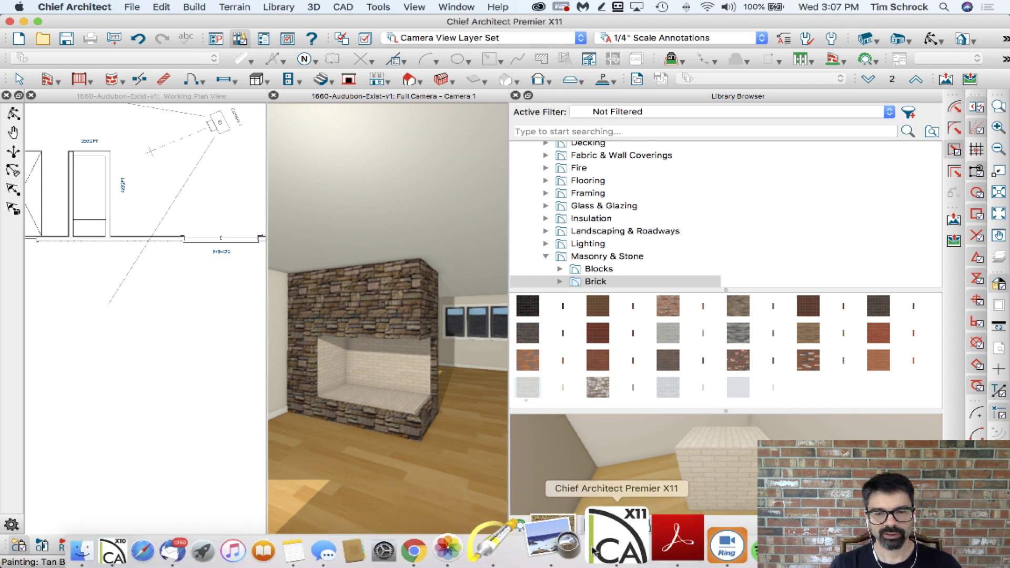
click(519, 550)
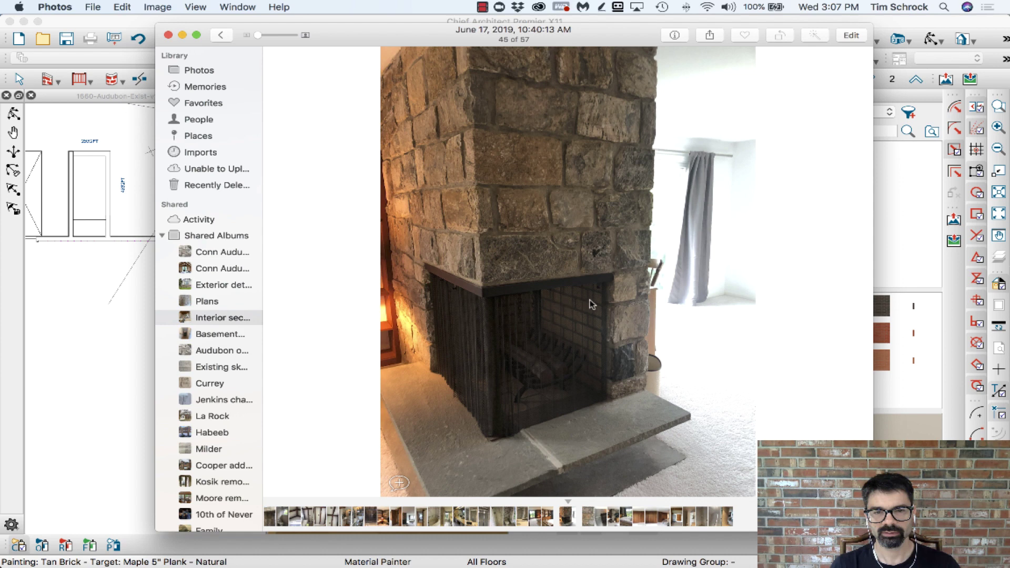
click(909, 23)
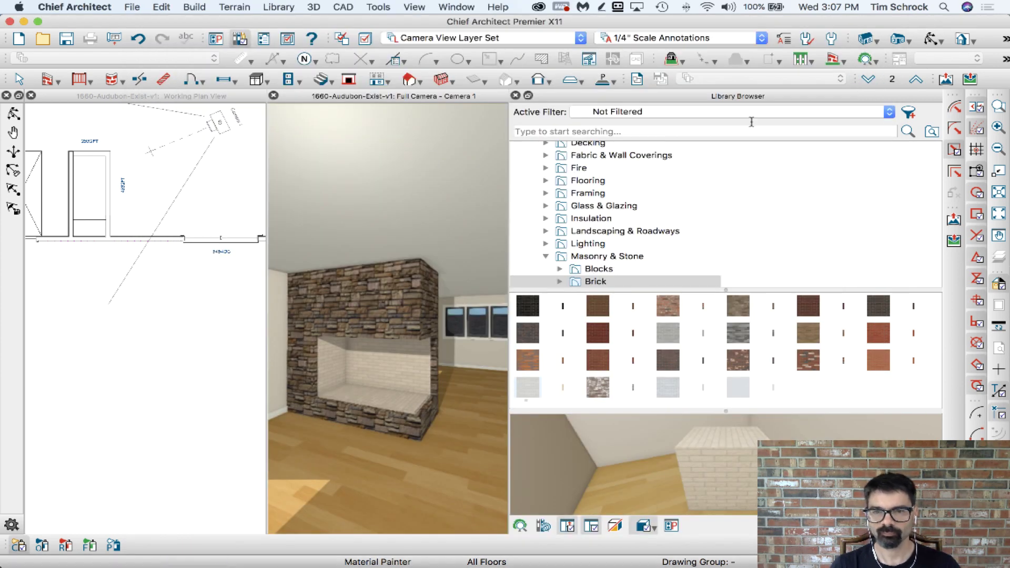
click(619, 132)
text(chainma)
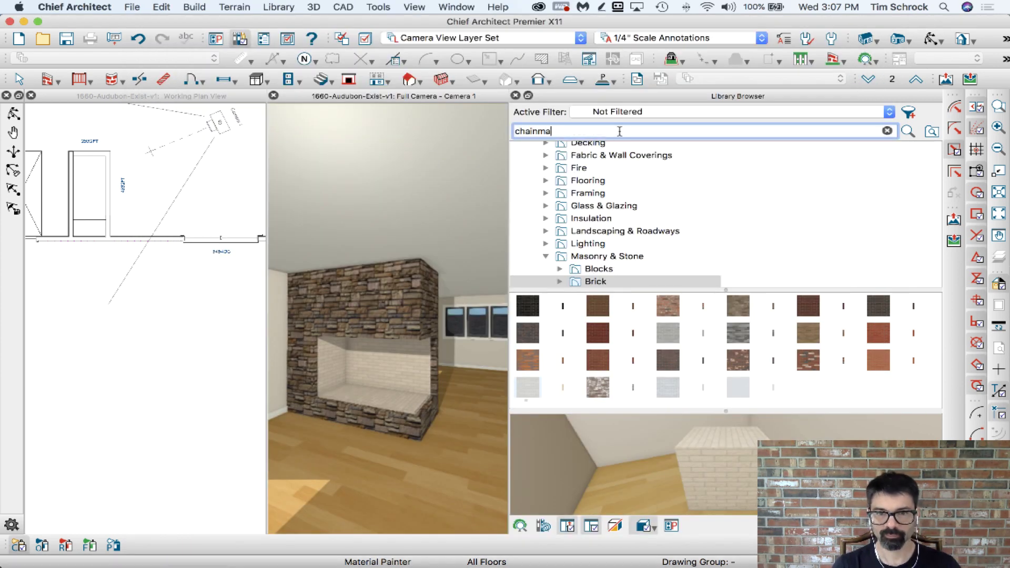
text(il)
key(Return)
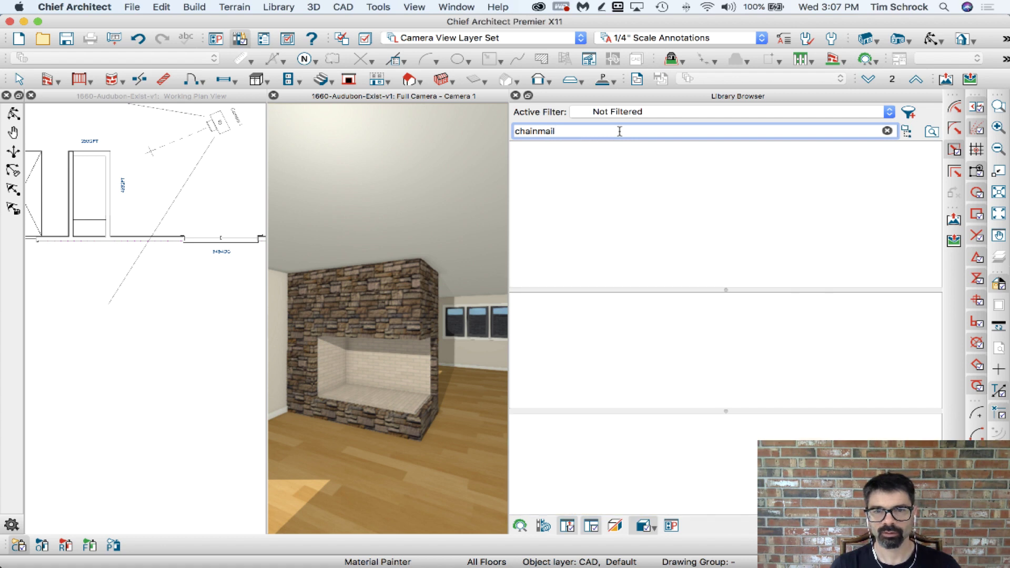
- Search the library for chain and select the Chain Link Fence millwork item
key(super+a)
text(ch)
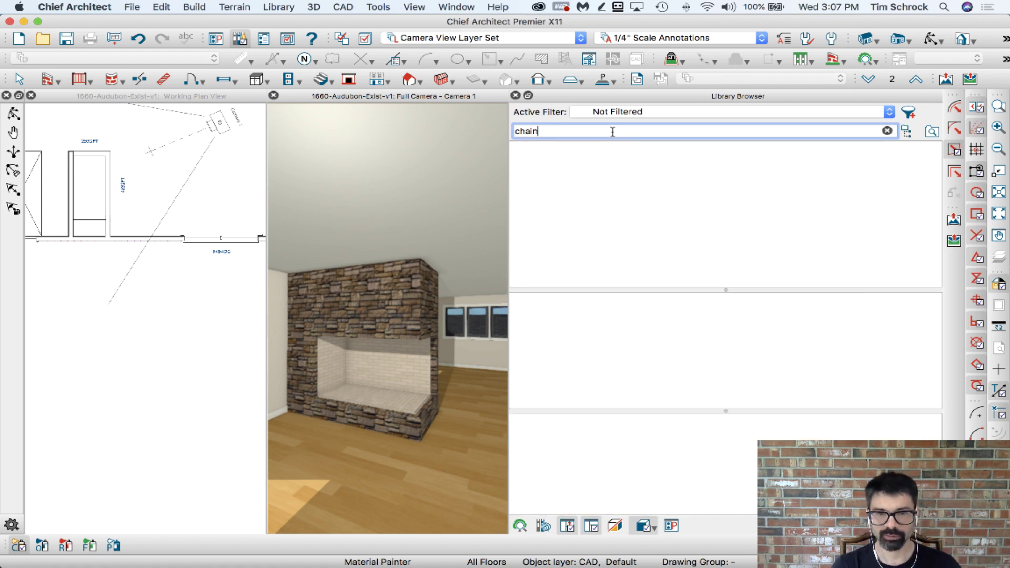
key(Return)
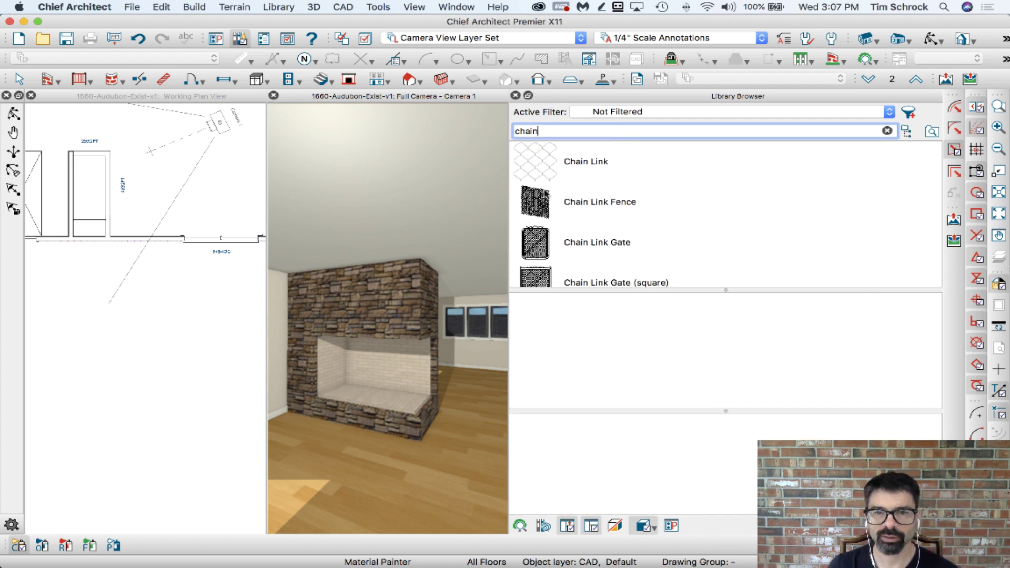
click(526, 214)
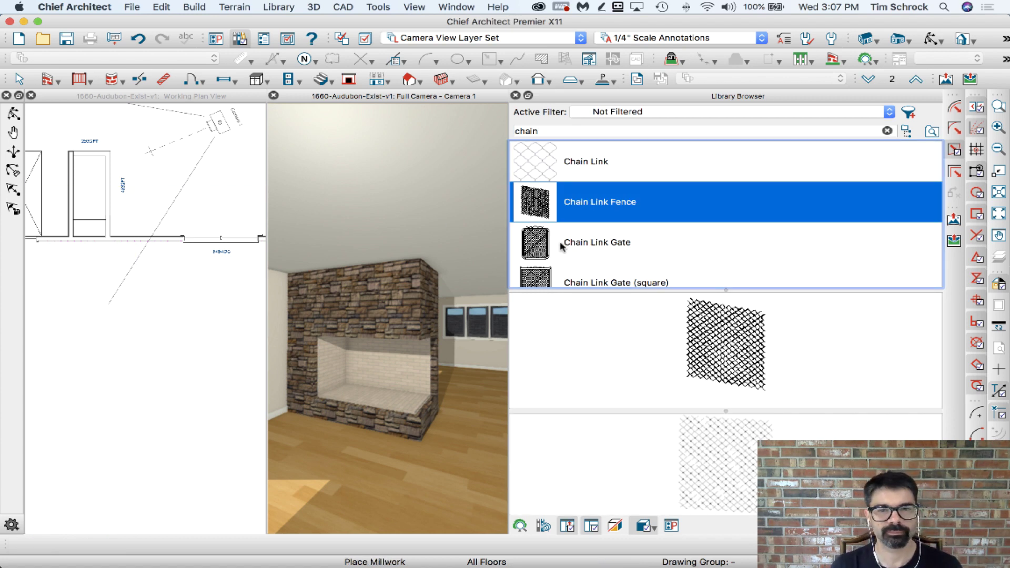
- Place the Chain Link Fence beside the fireplace in plan and move it into the wall of the long-side opening
click(141, 176)
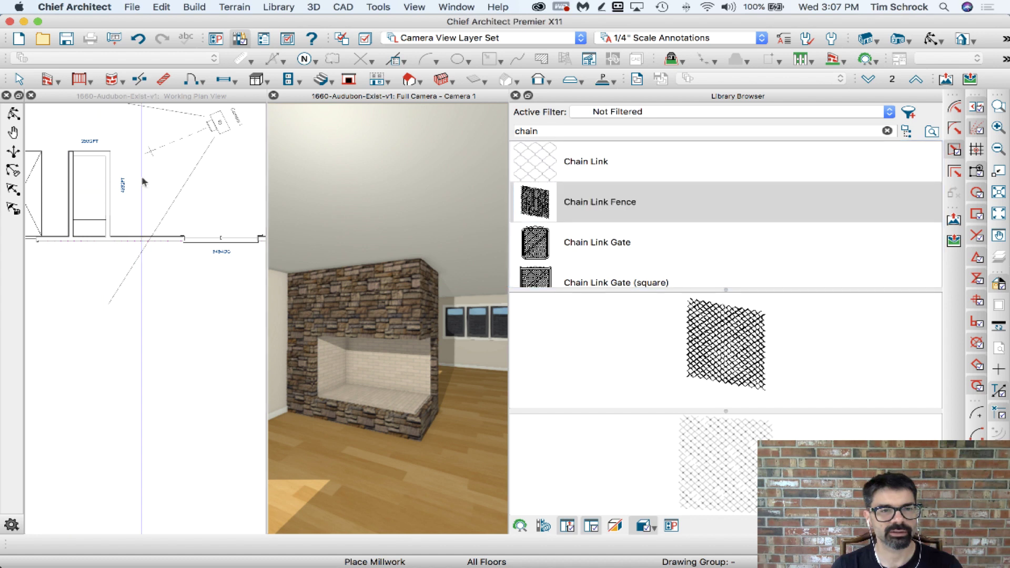
scroll(158, 211, up, 4)
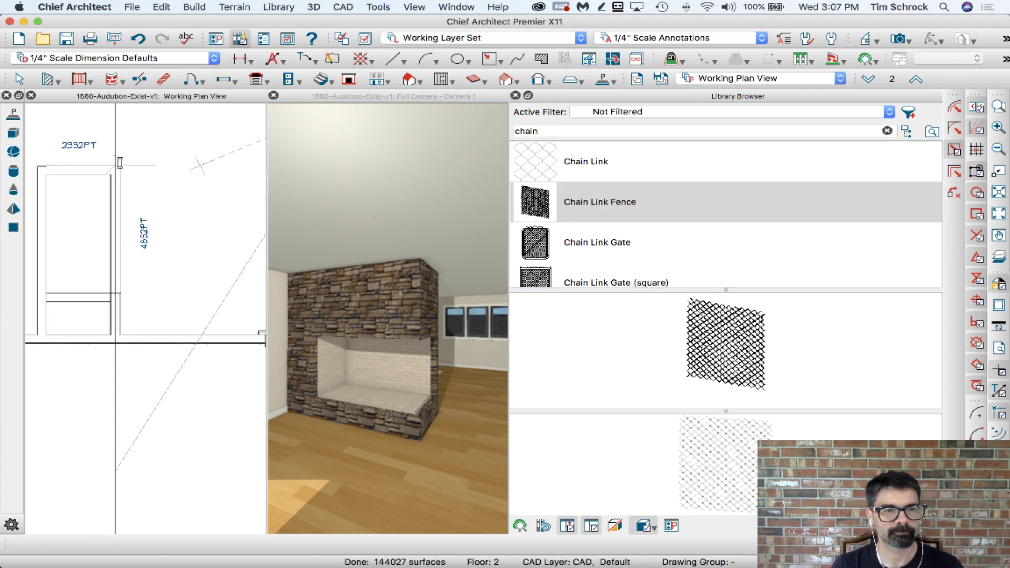
click(169, 226)
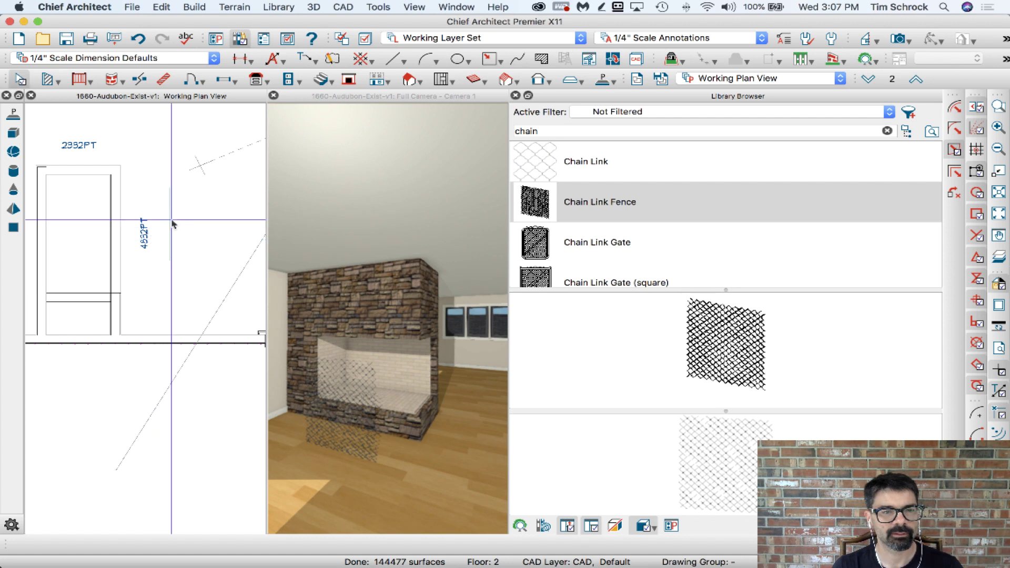
click(170, 224)
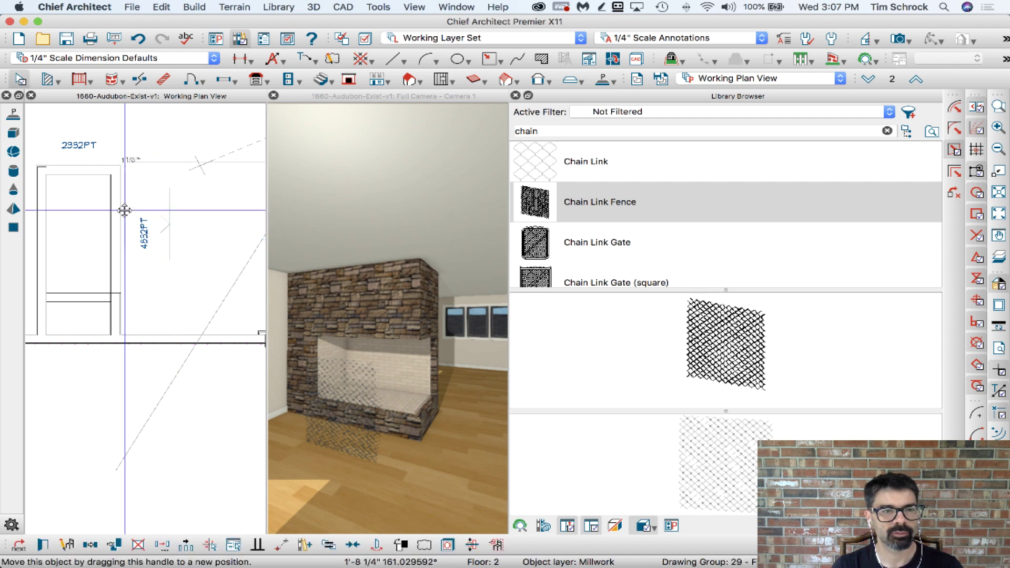
drag(124, 210, 113, 209)
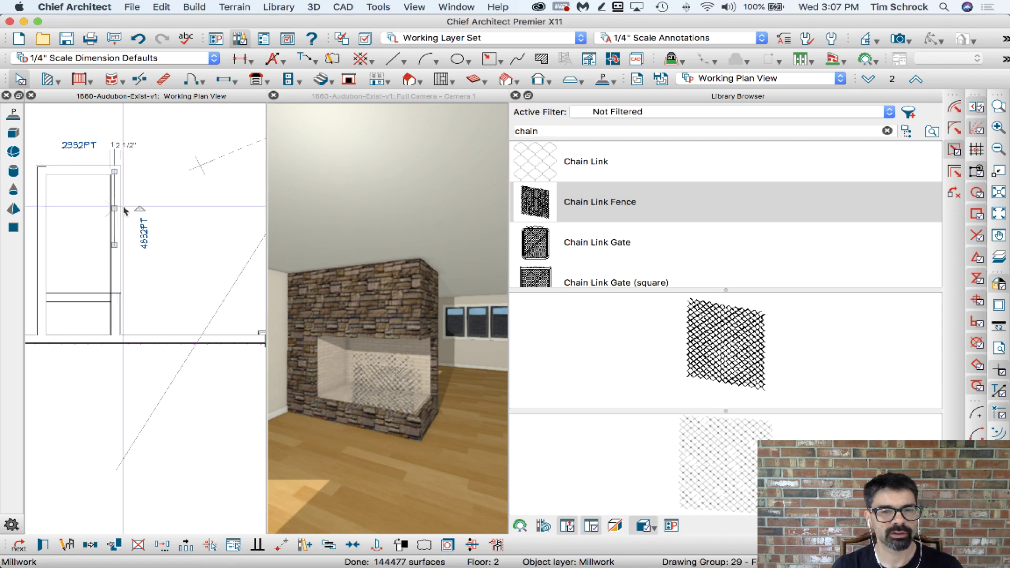
- Set the Chain Link Fence's elevation reference to From Floor, with its bottom at 12" and its height at 38"
double_click(124, 210)
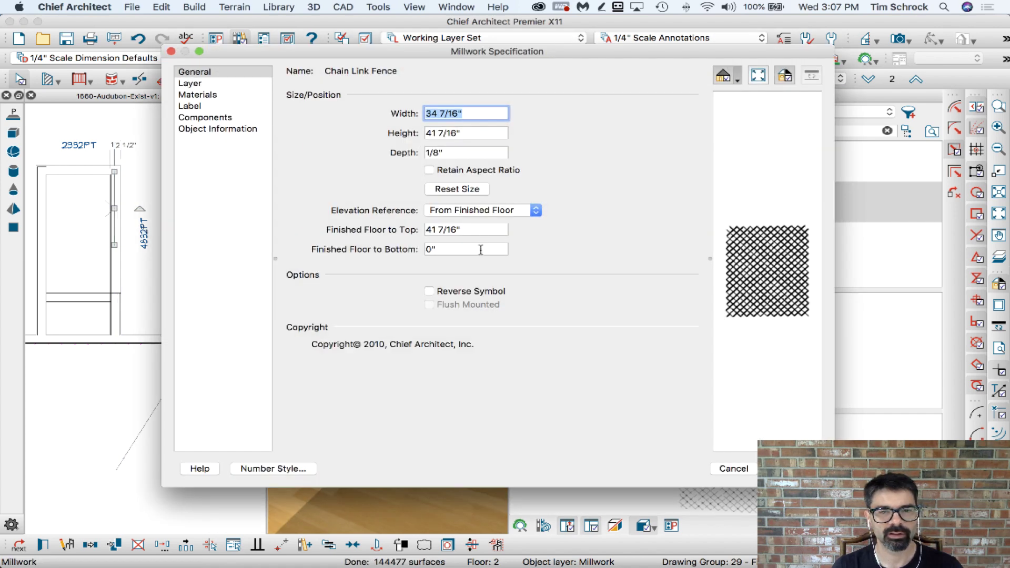
click(489, 213)
click(471, 199)
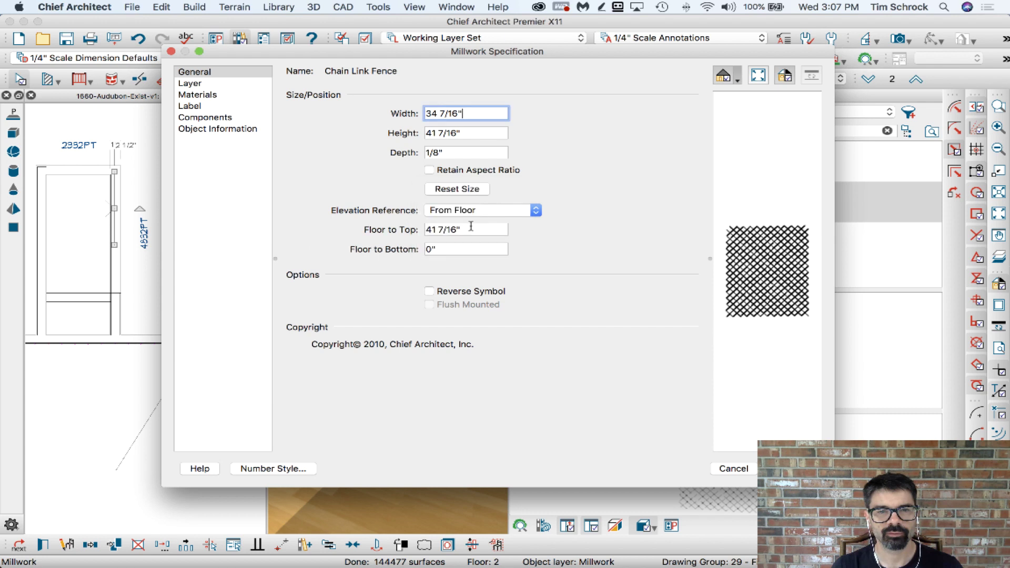
click(451, 249)
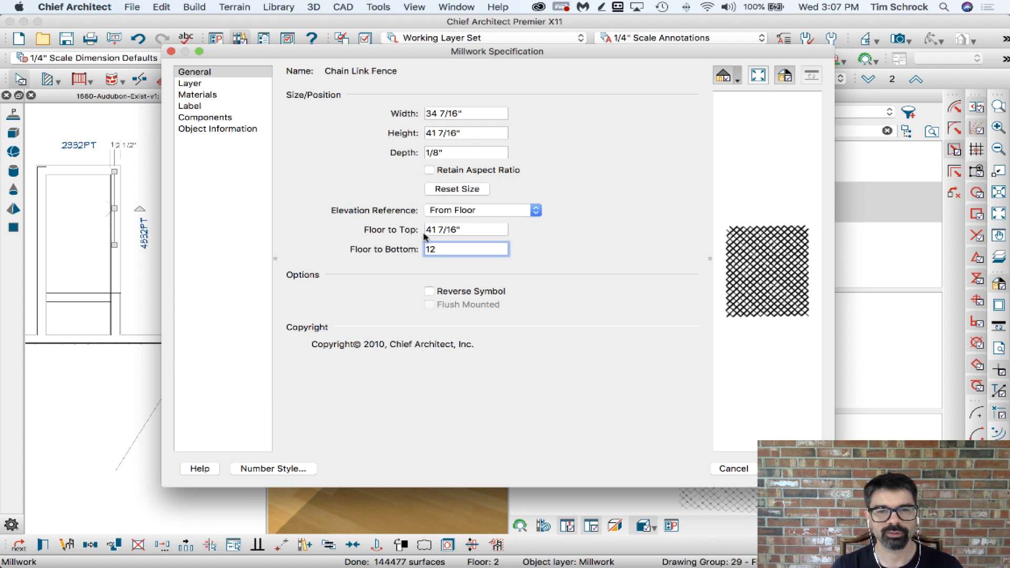
key(Tab)
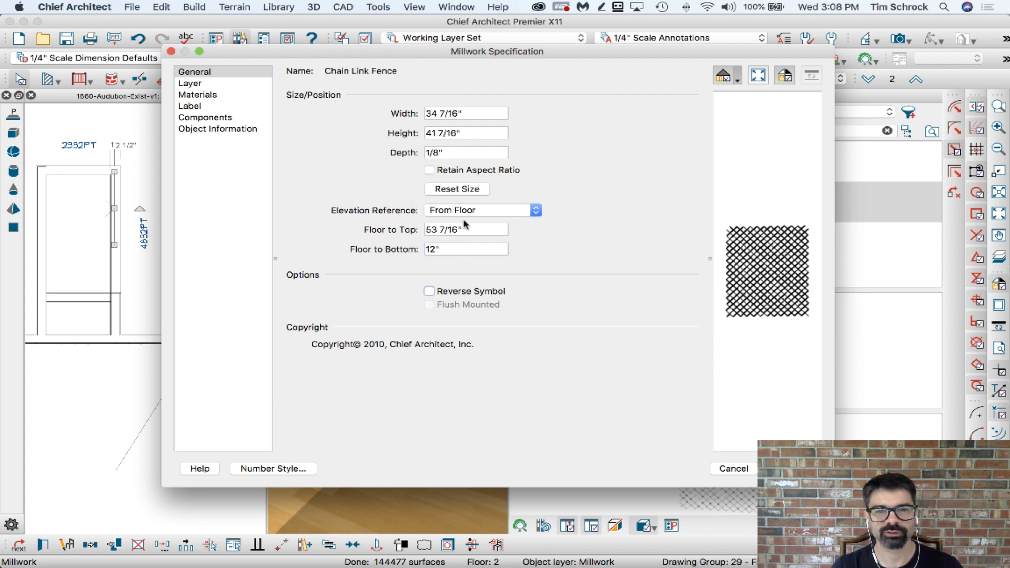
click(468, 138)
text(38)
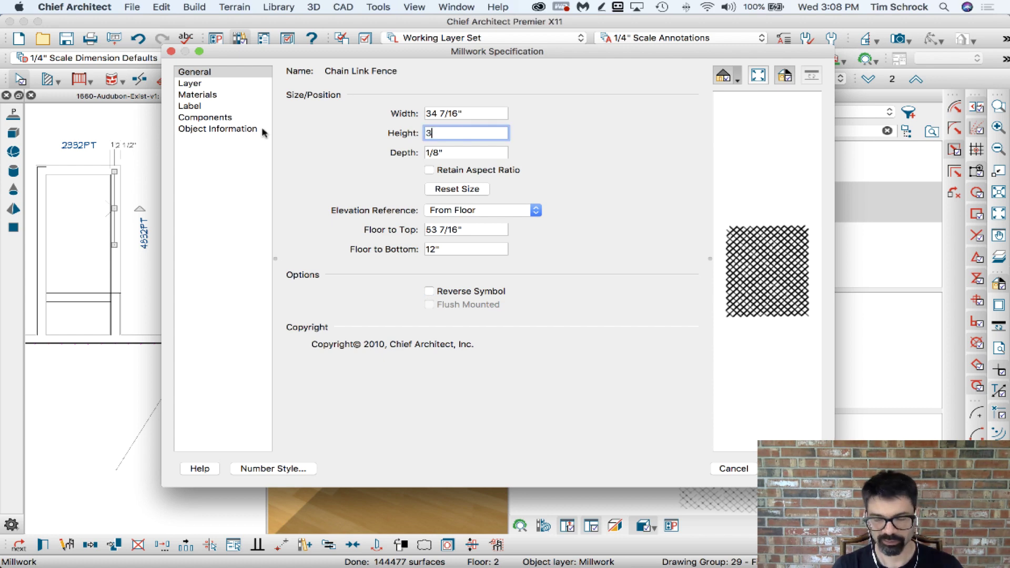
key(Tab)
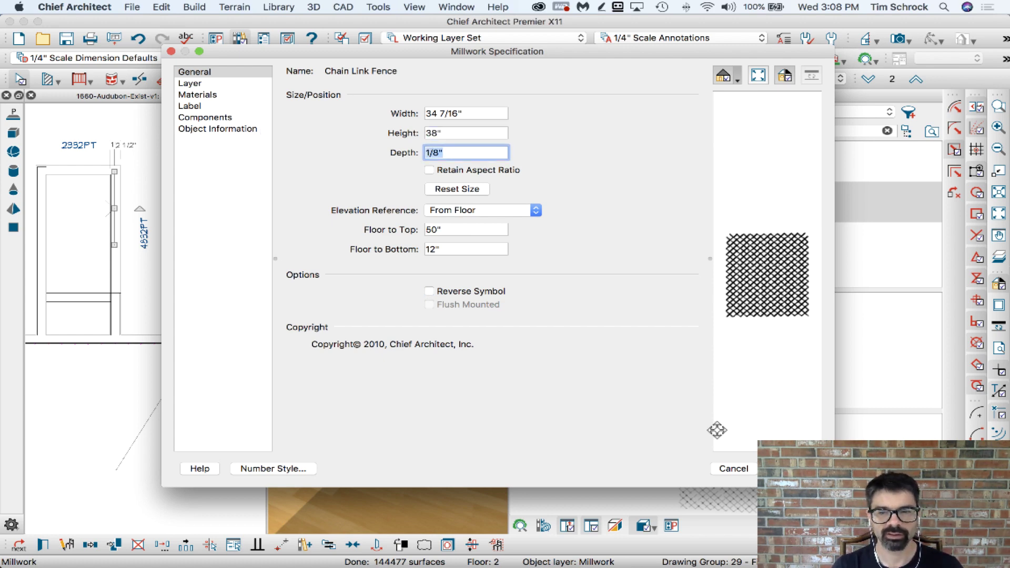
click(793, 468)
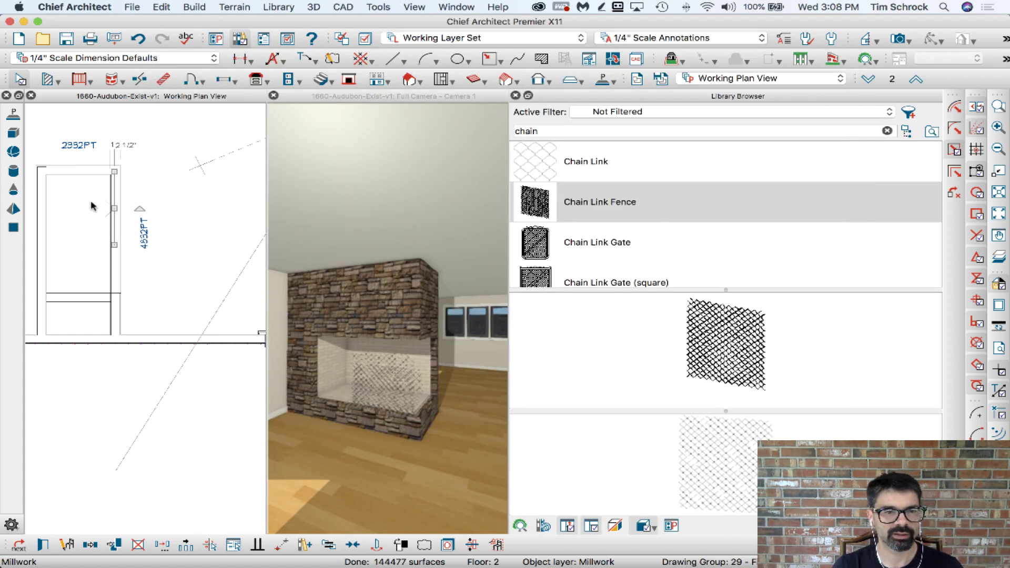
- Shorten the chain link panel in plan to about 17 1/4" wide and move it toward the middle of the long-side wall's thickness
scroll(93, 207, up, 2)
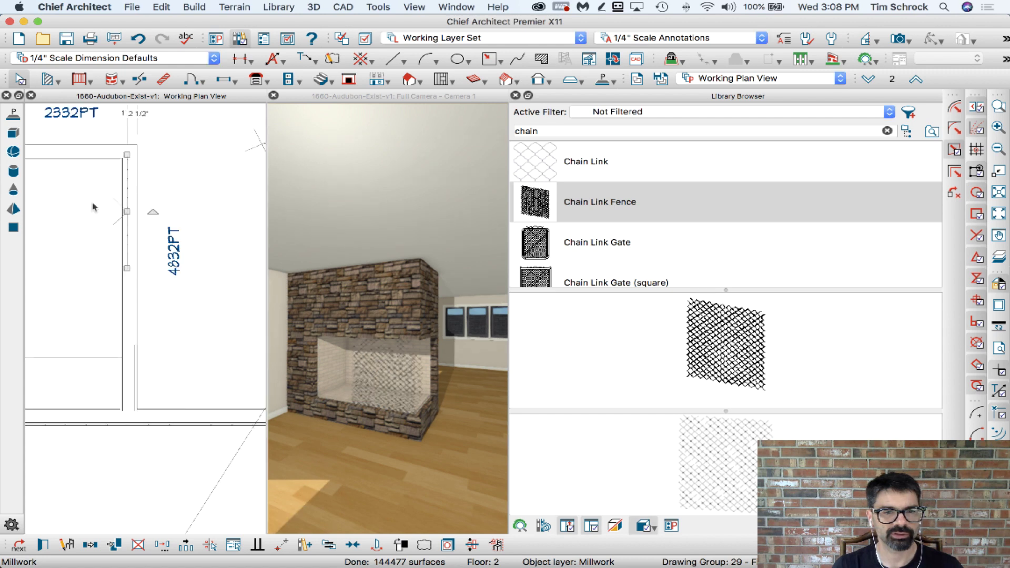
drag(126, 269, 125, 210)
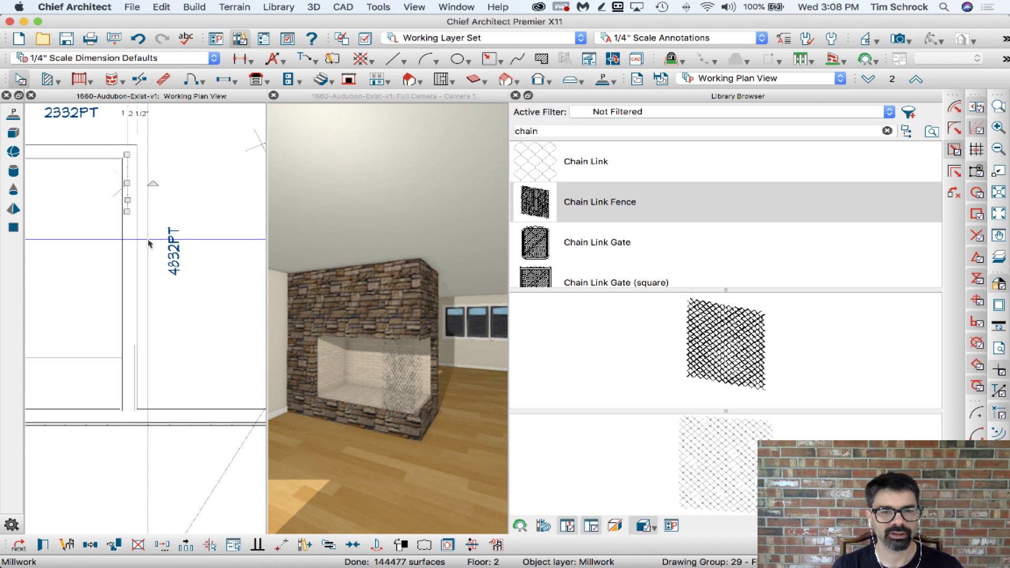
scroll(121, 184, up, 3)
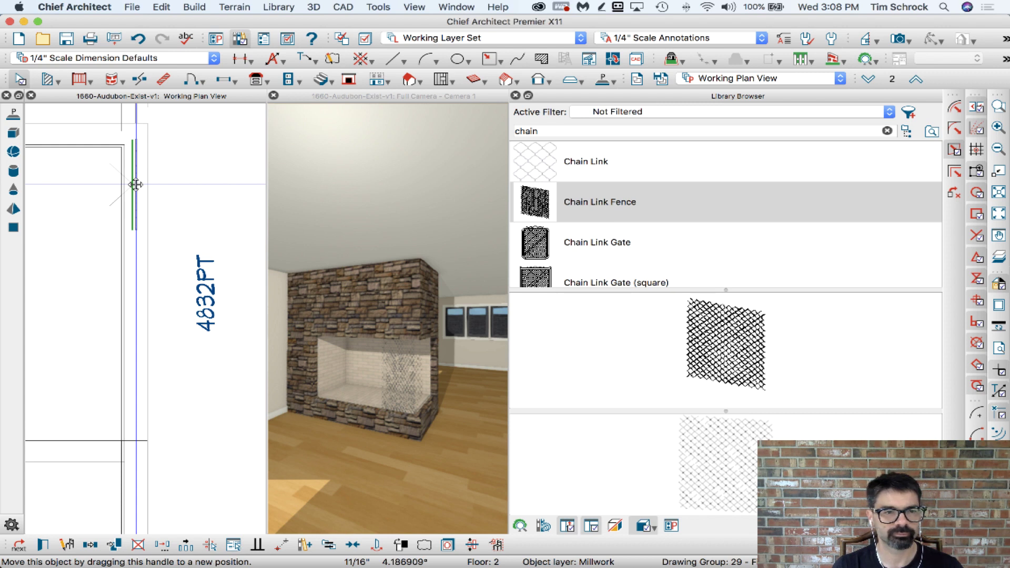
drag(136, 184, 135, 185)
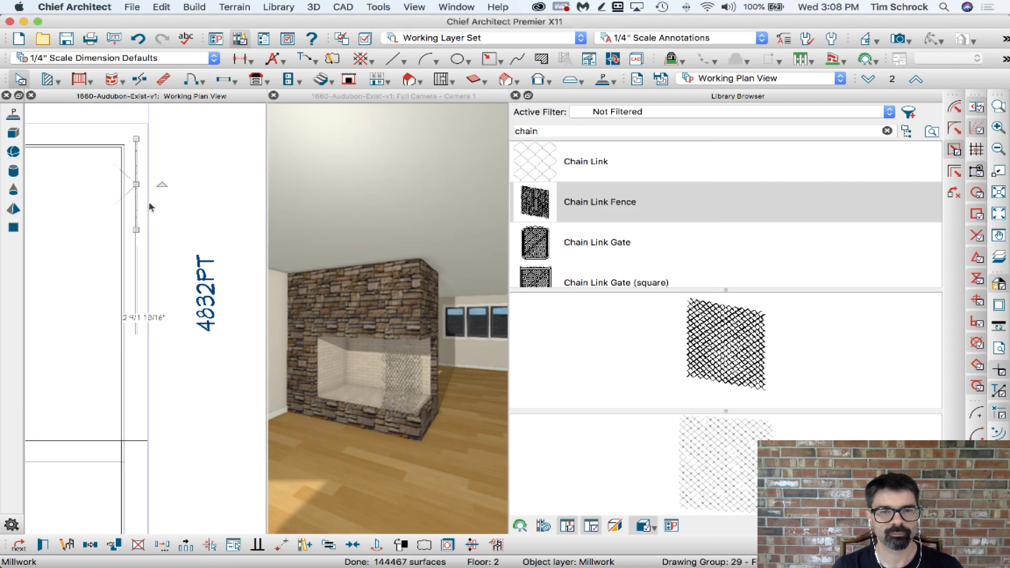
- Set the chain link panel's width to 16" in its specification
key(super+e)
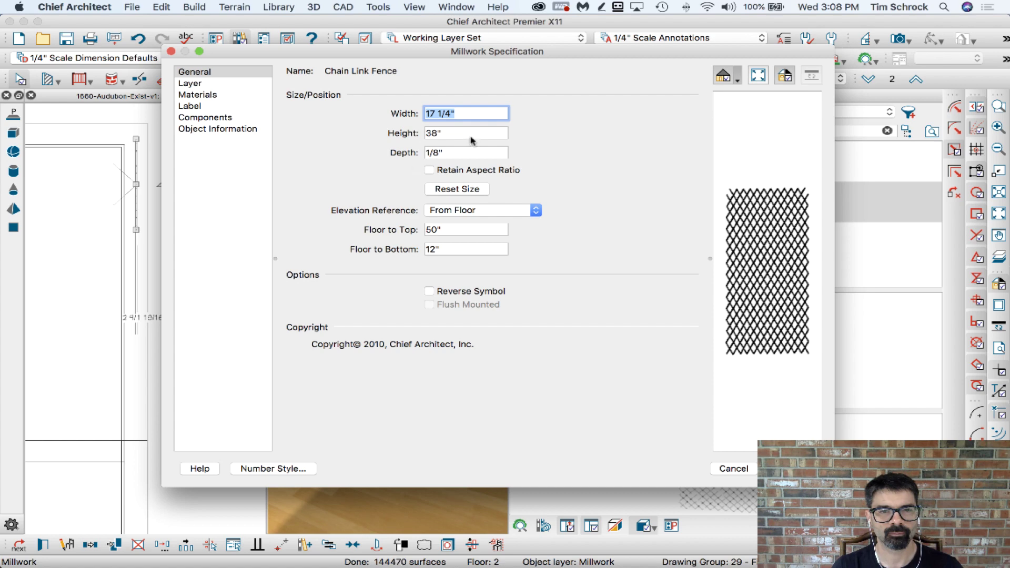
text(36)
key(Return)
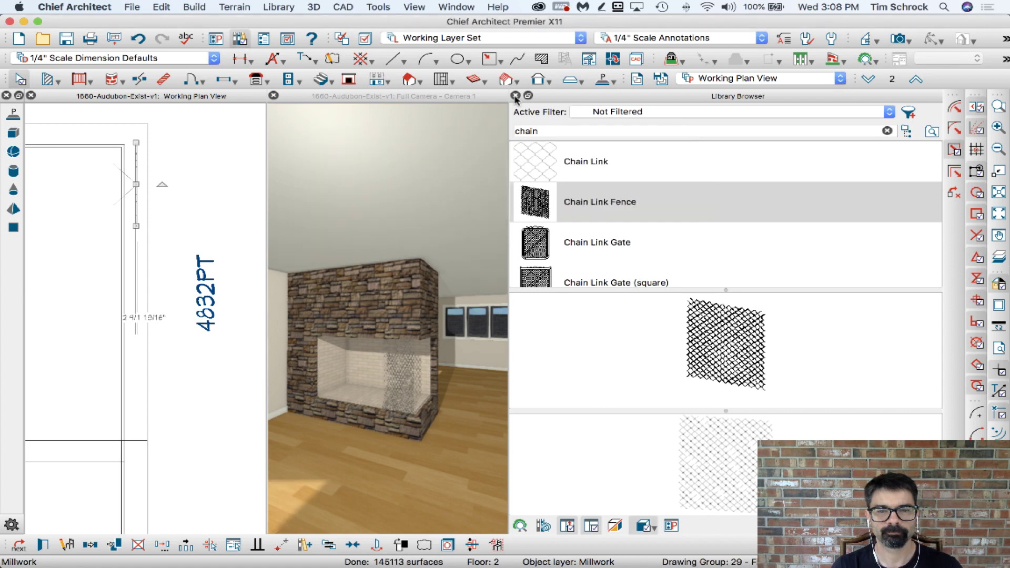
- Close the library and multiple-copy the panel along the long-side opening with a 16" offset between copies until the opening is filled
click(515, 96)
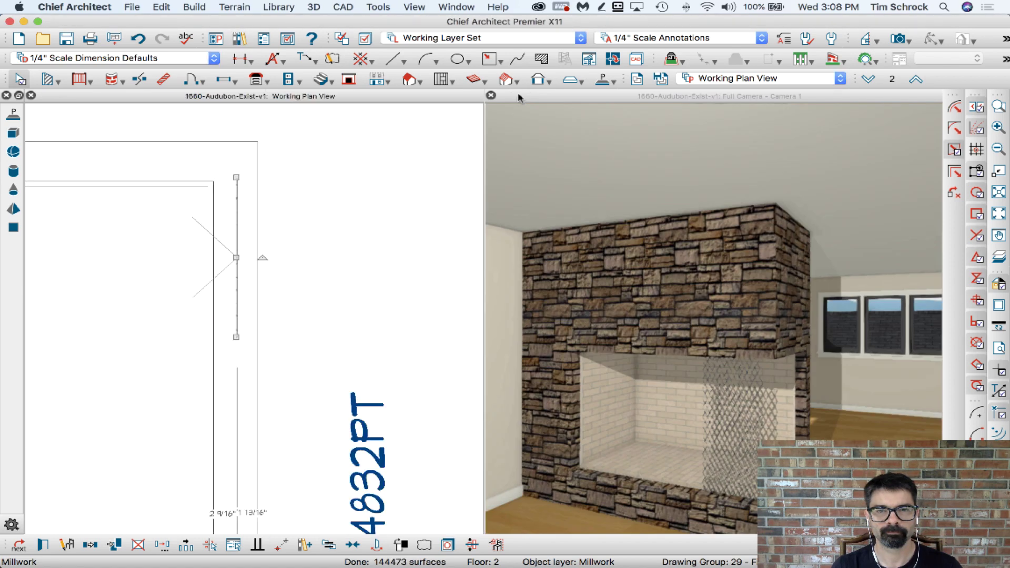
scroll(323, 153, down, 3)
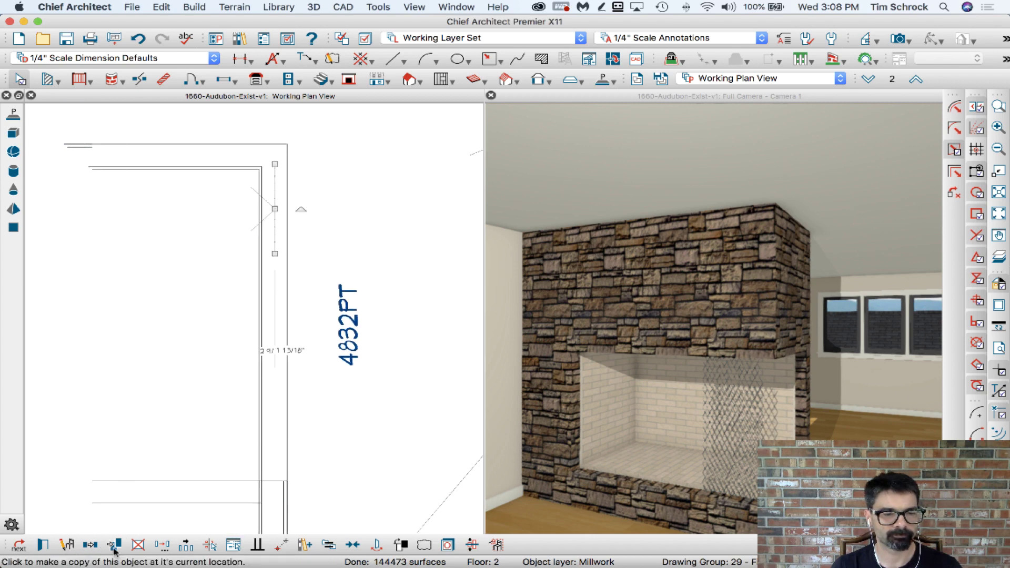
click(181, 545)
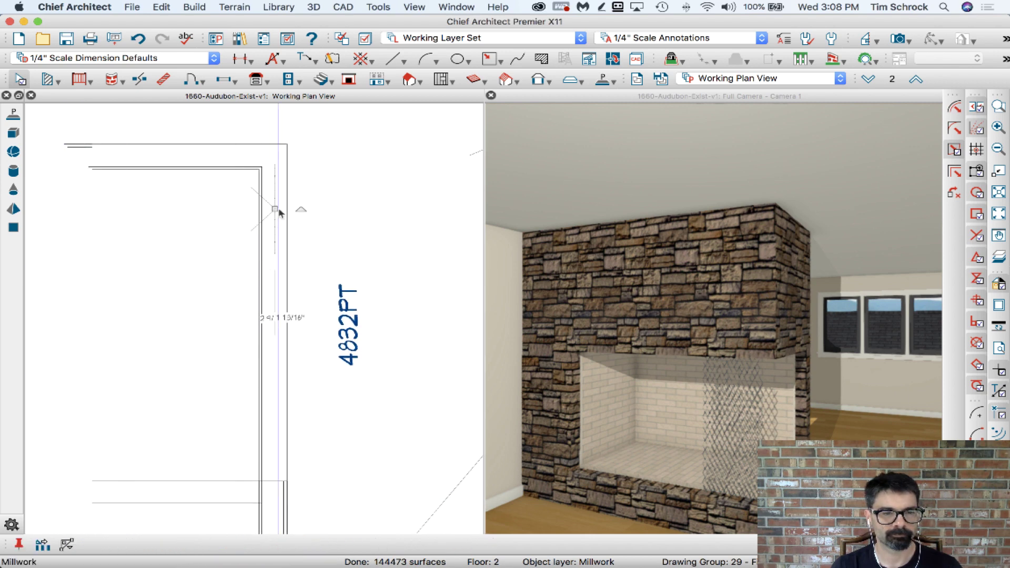
click(43, 543)
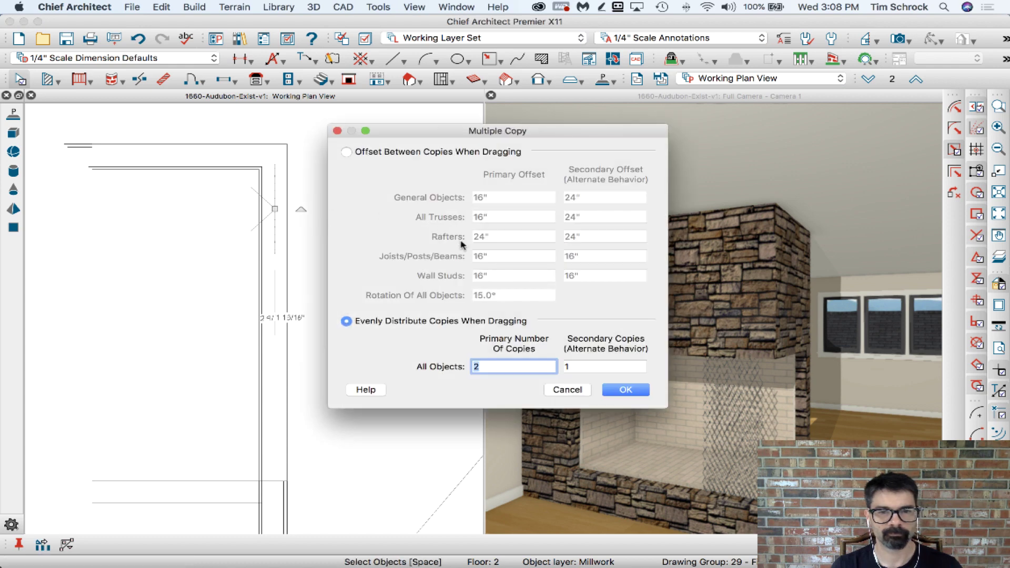
click(435, 153)
click(626, 390)
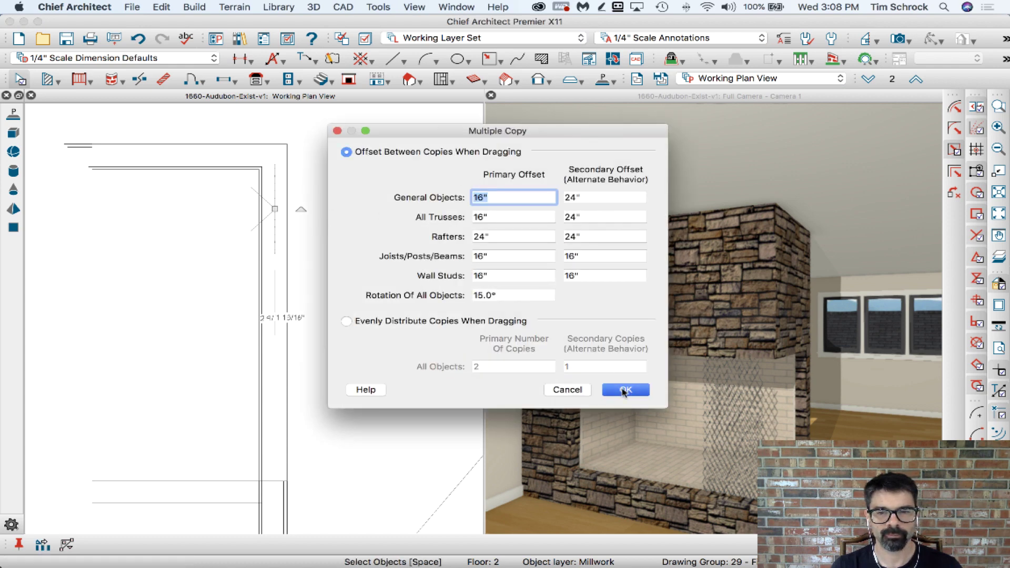
drag(275, 209, 289, 491)
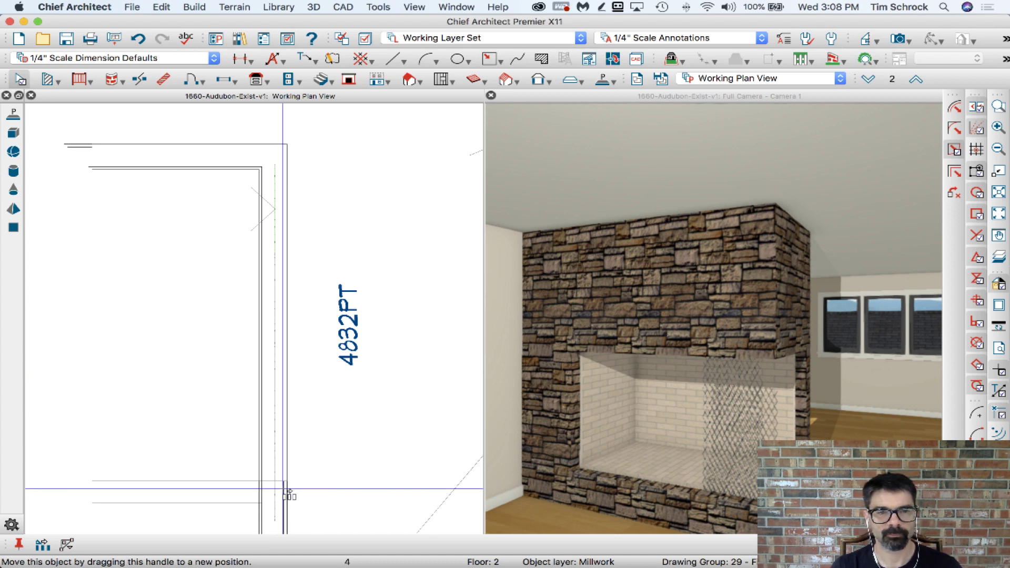
drag(284, 489, 285, 490)
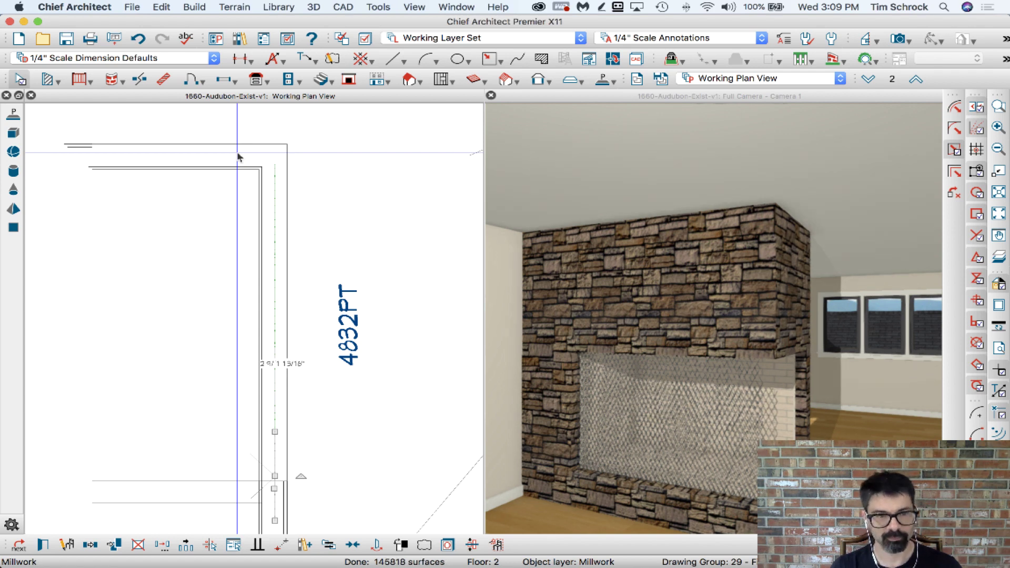
- Paste a copy of the chain link panel into the short-side wall and move it to meet the long-side screen at the corner
key(m)
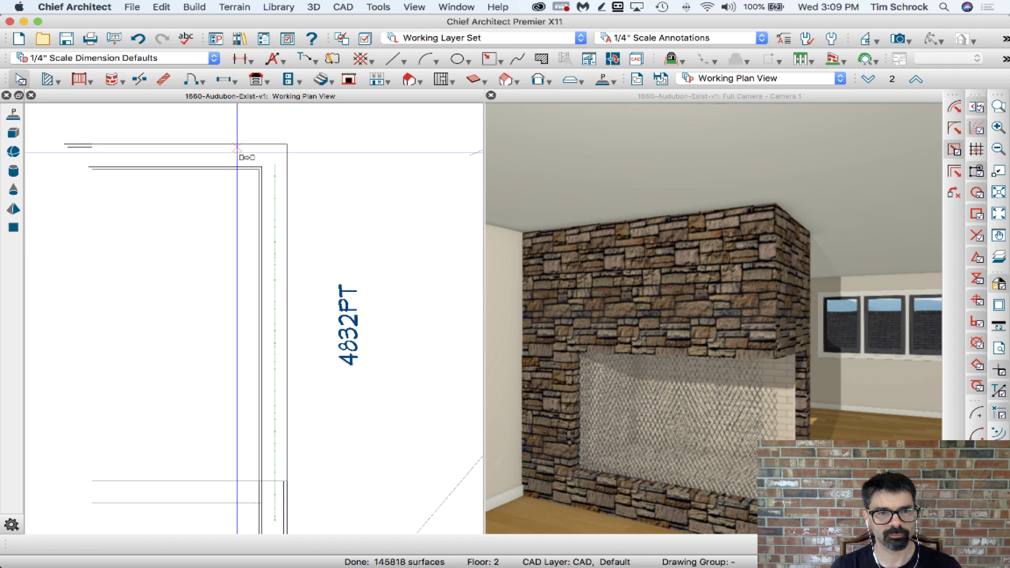
click(236, 152)
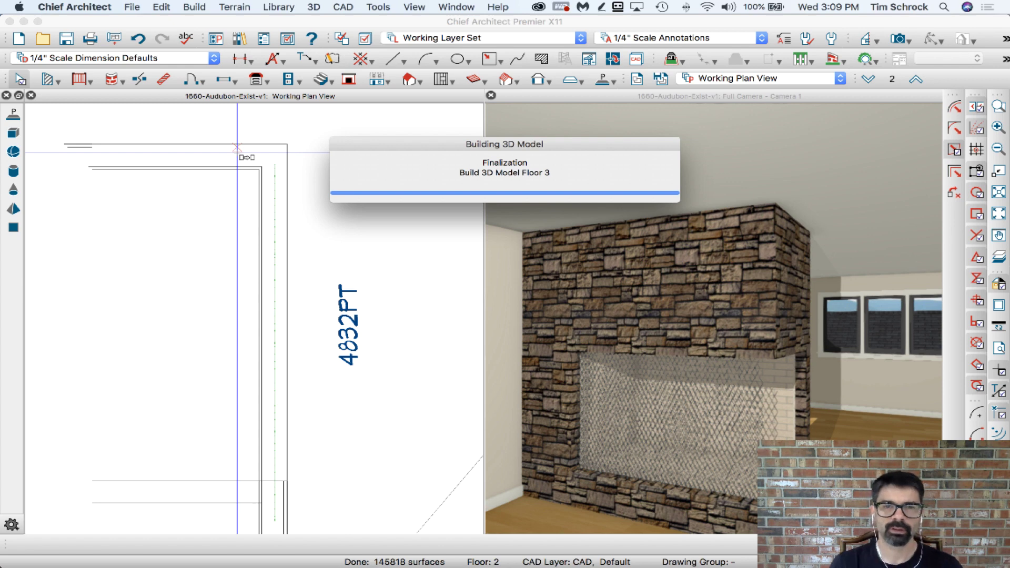
click(237, 151)
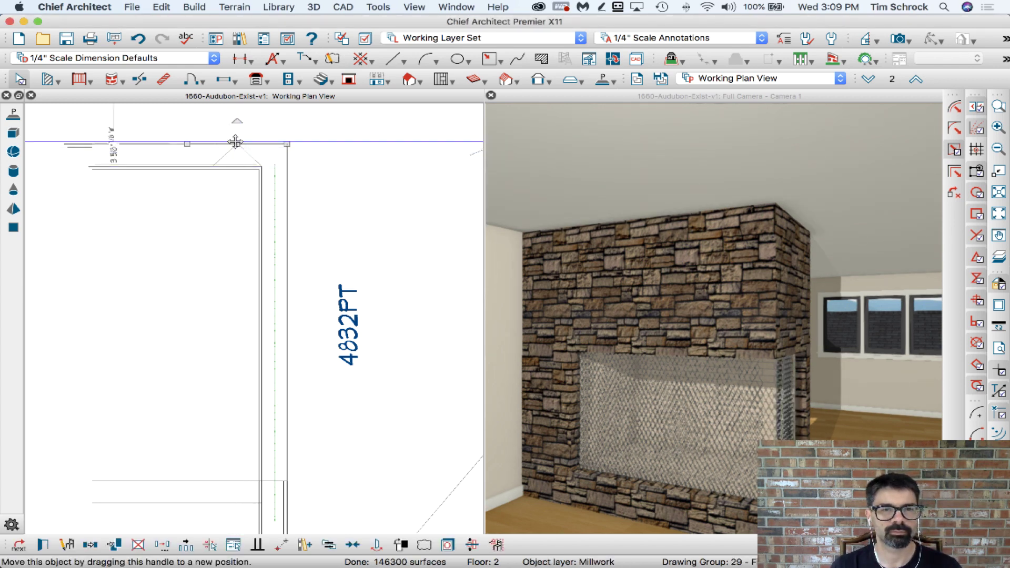
drag(237, 143, 225, 159)
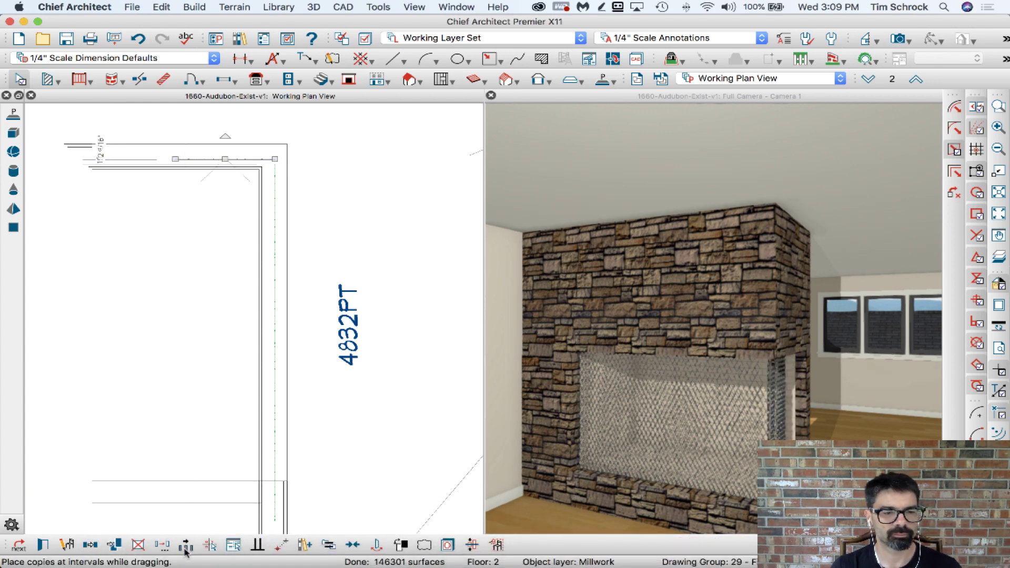
- Multiple-copy the short-side panel along its wall to extend the mesh across the short-side opening
click(237, 169)
click(225, 159)
drag(225, 159, 112, 158)
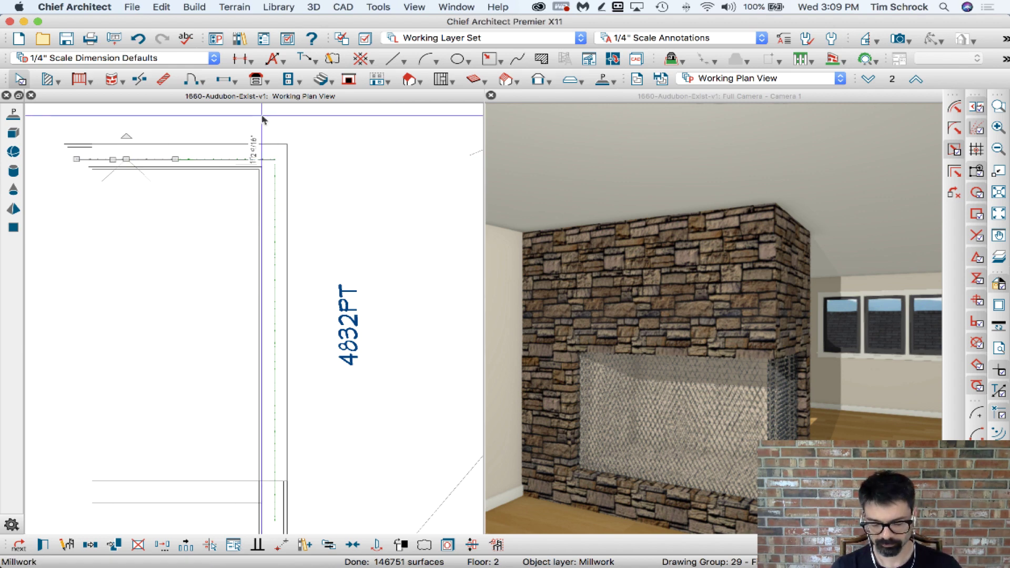
- Reopen the library, search it for log and look through the results for fireplace logs
key(super+l)
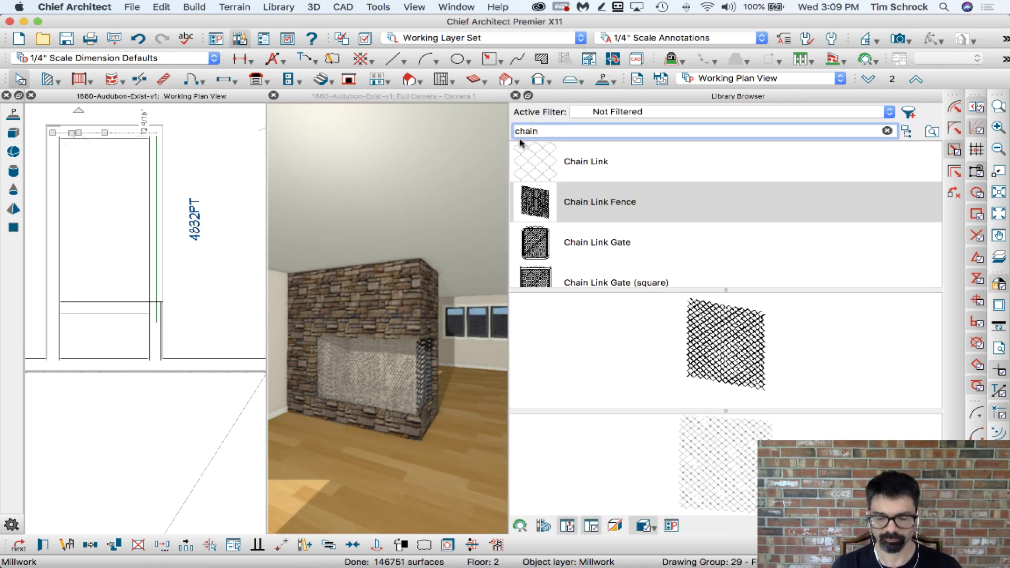
key(BackSpace)
key(BackSpace)
key(BackSpace)
key(BackSpace)
key(BackSpace)
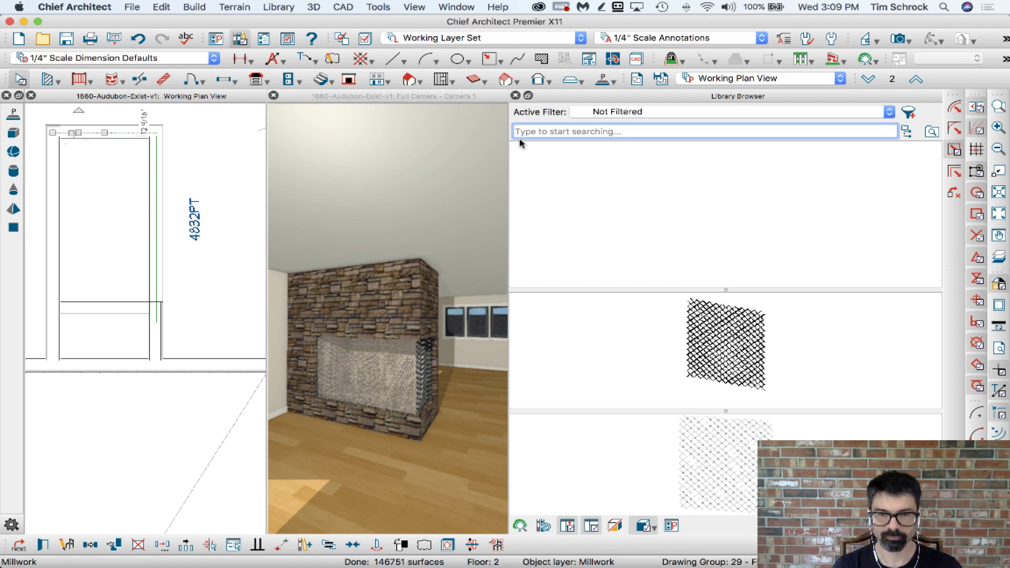
text(log)
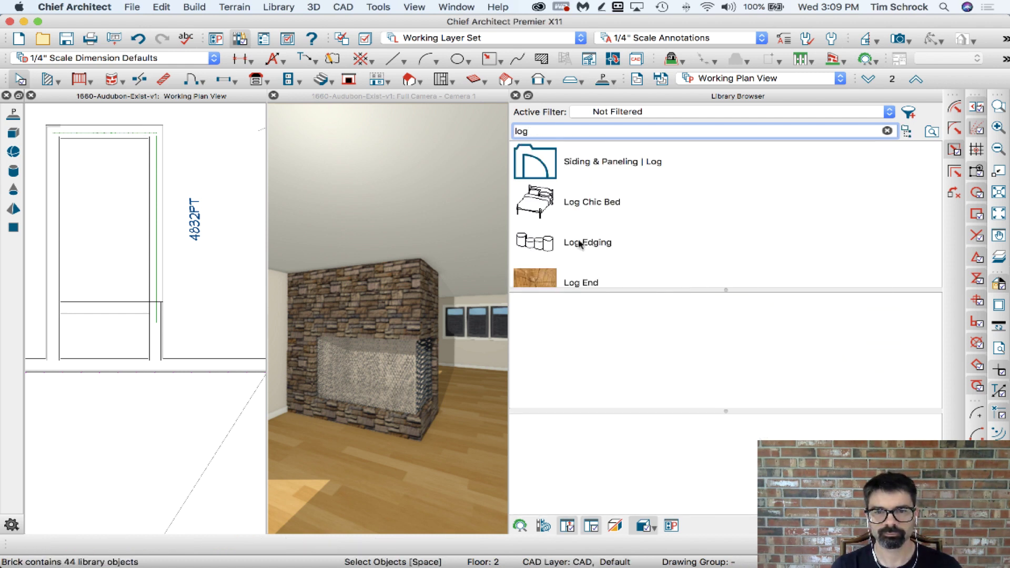
scroll(579, 244, down, 10)
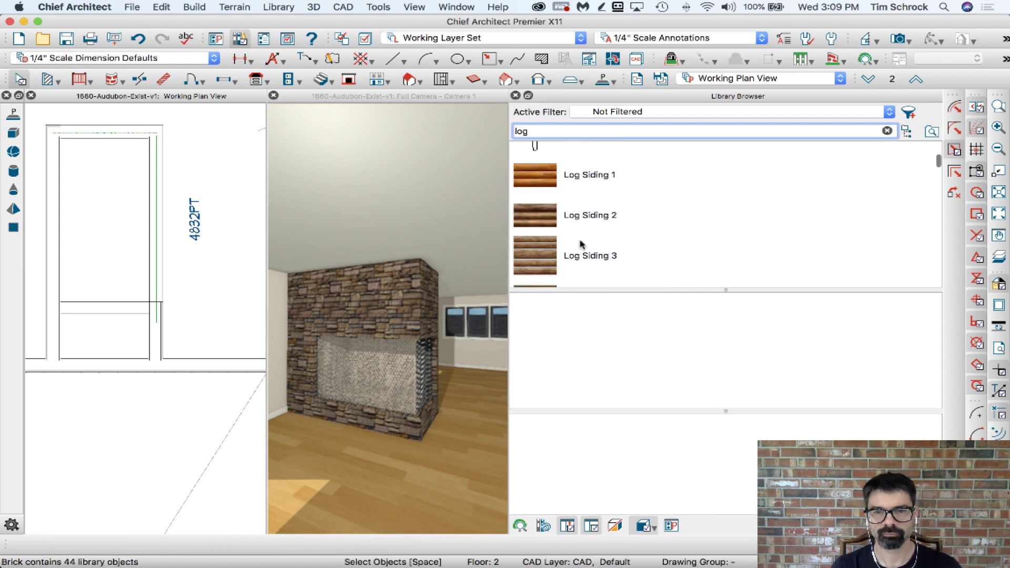
scroll(582, 244, down, 4)
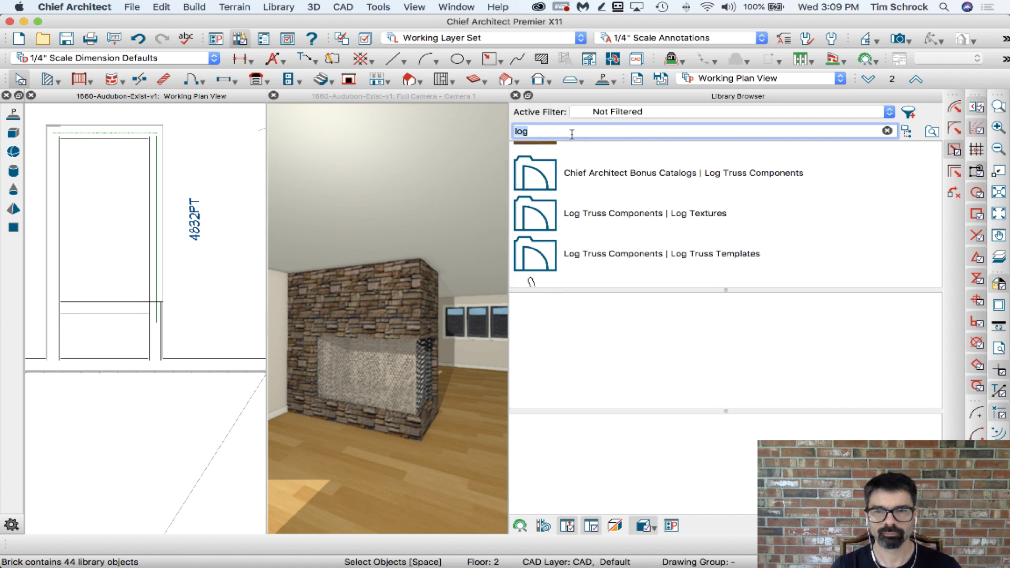
- Search the library for fire and look through the results for flame images and firewood suited to the fireplace
key(BackSpace)
key(BackSpace)
key(BackSpace)
text(fire)
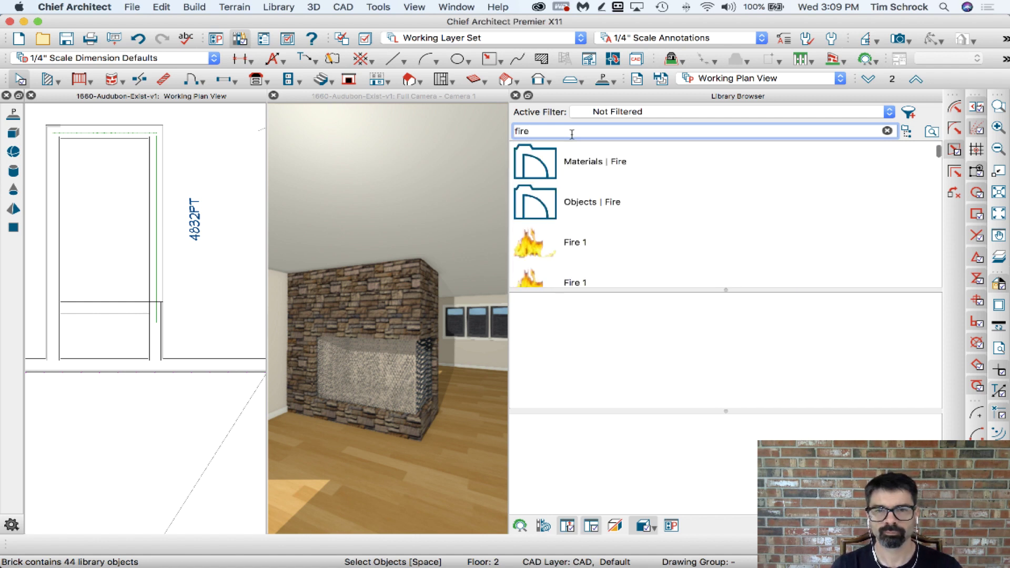
click(558, 207)
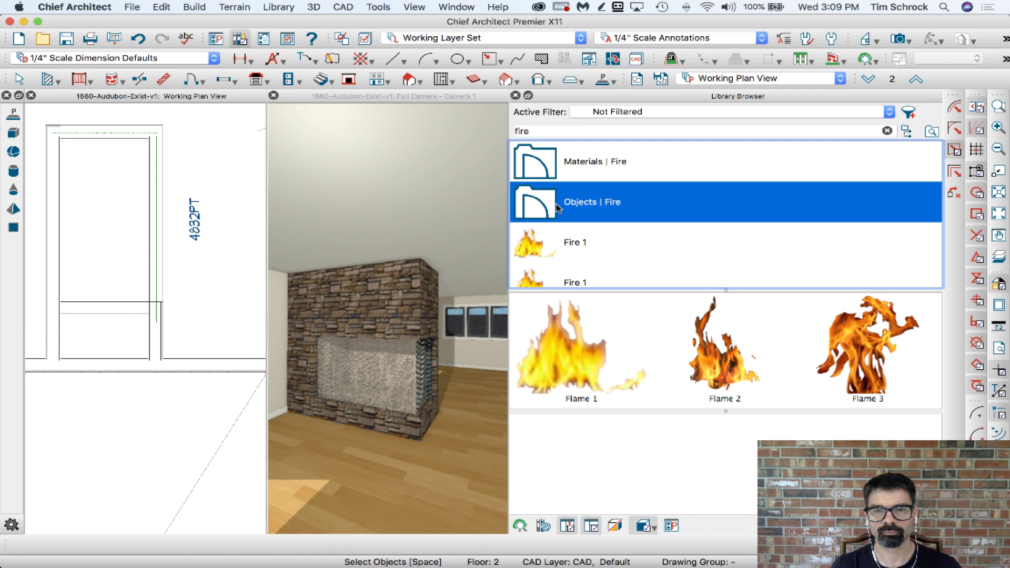
click(551, 160)
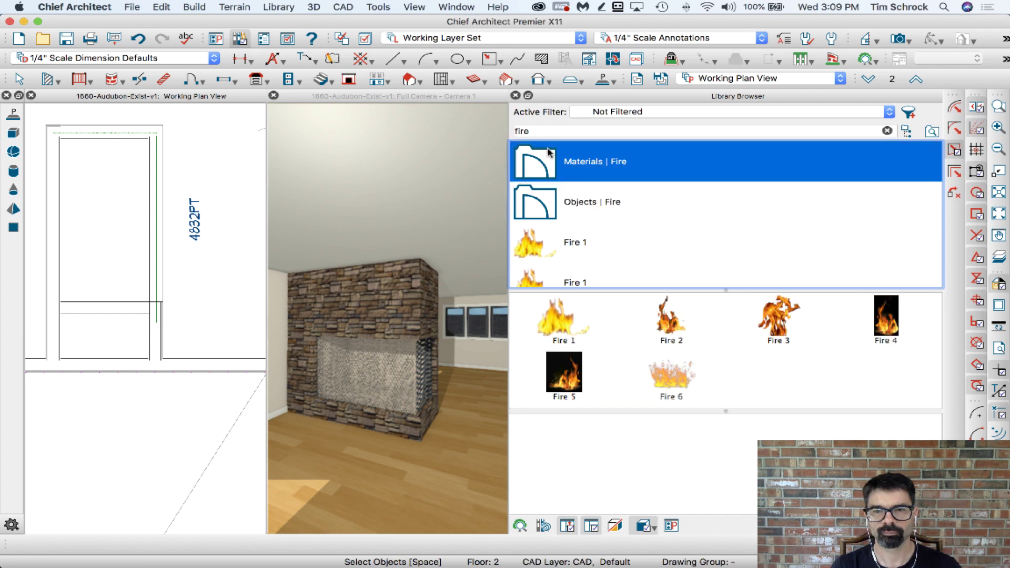
click(550, 257)
scroll(558, 232, down, 10)
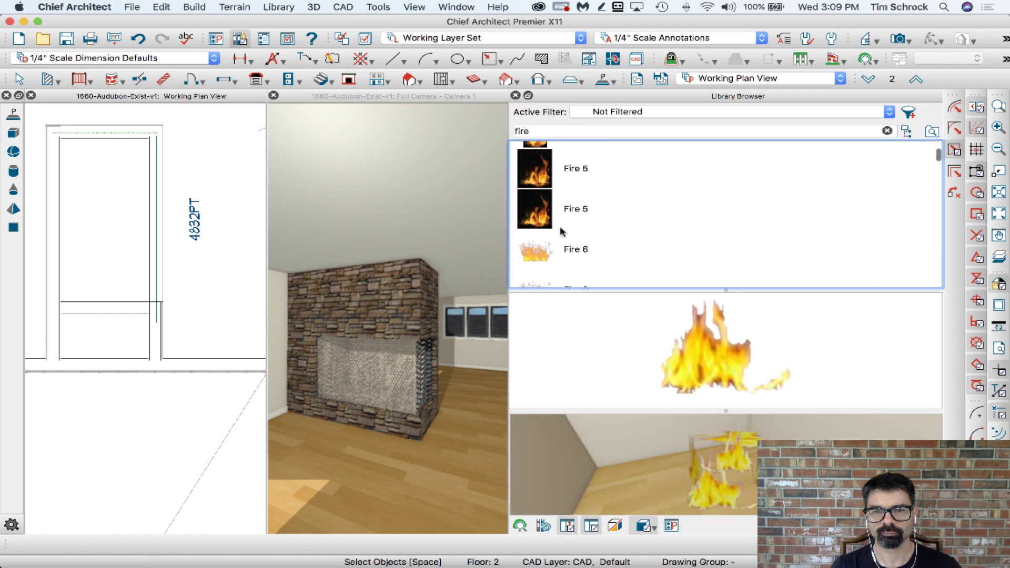
scroll(562, 232, down, 10)
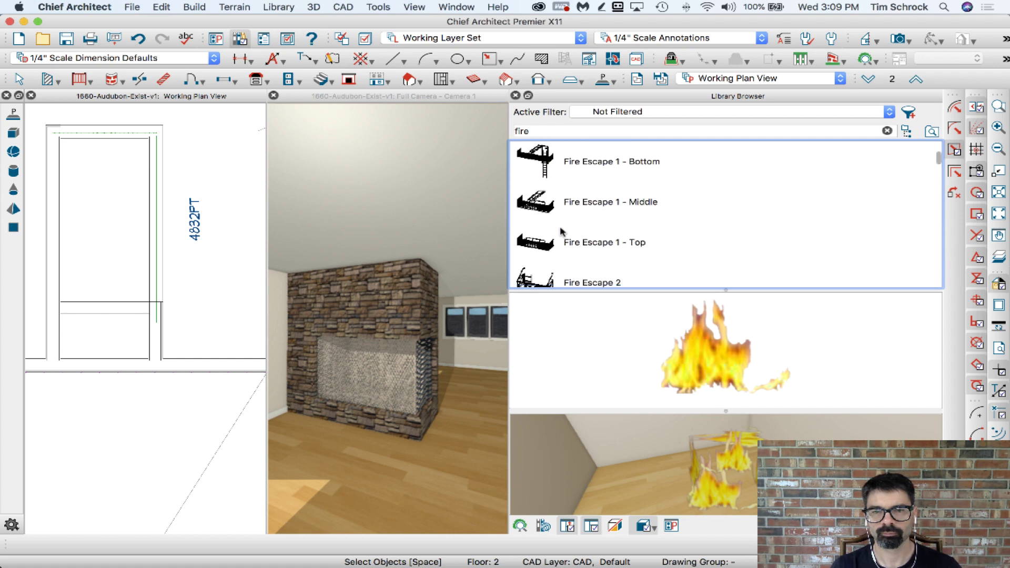
scroll(562, 231, down, 10)
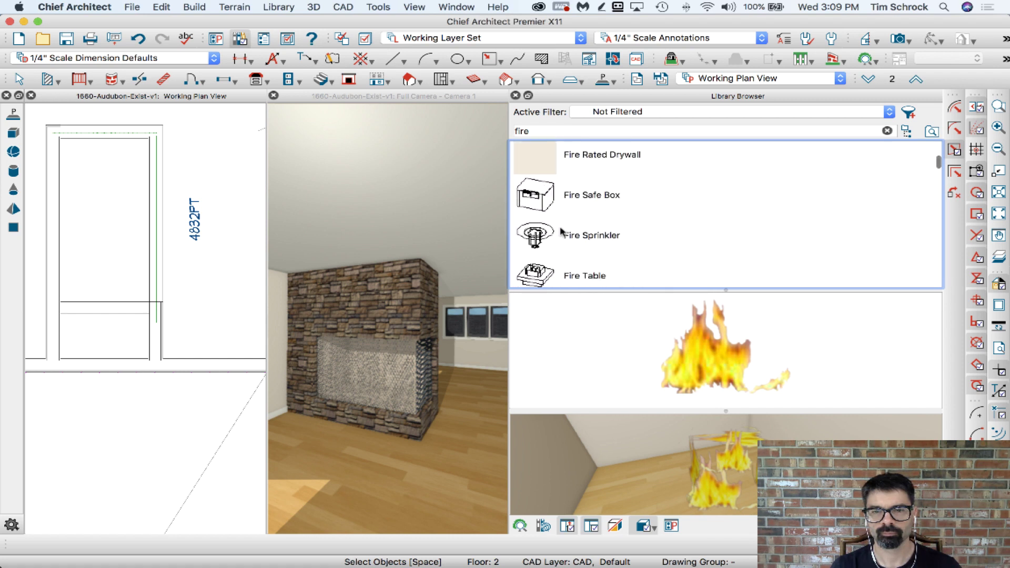
scroll(562, 231, down, 10)
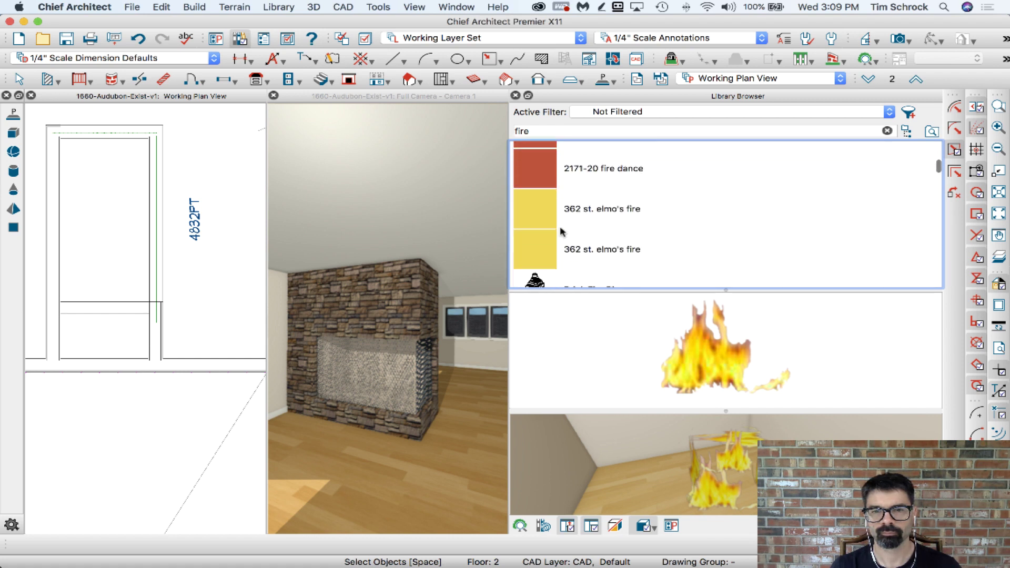
scroll(562, 231, down, 10)
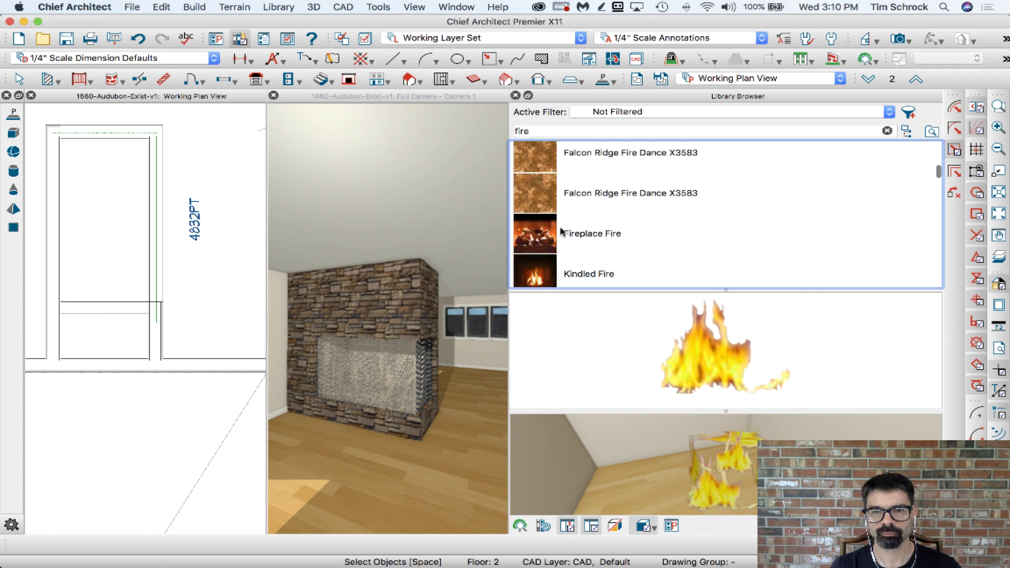
scroll(562, 231, down, 2)
click(562, 231)
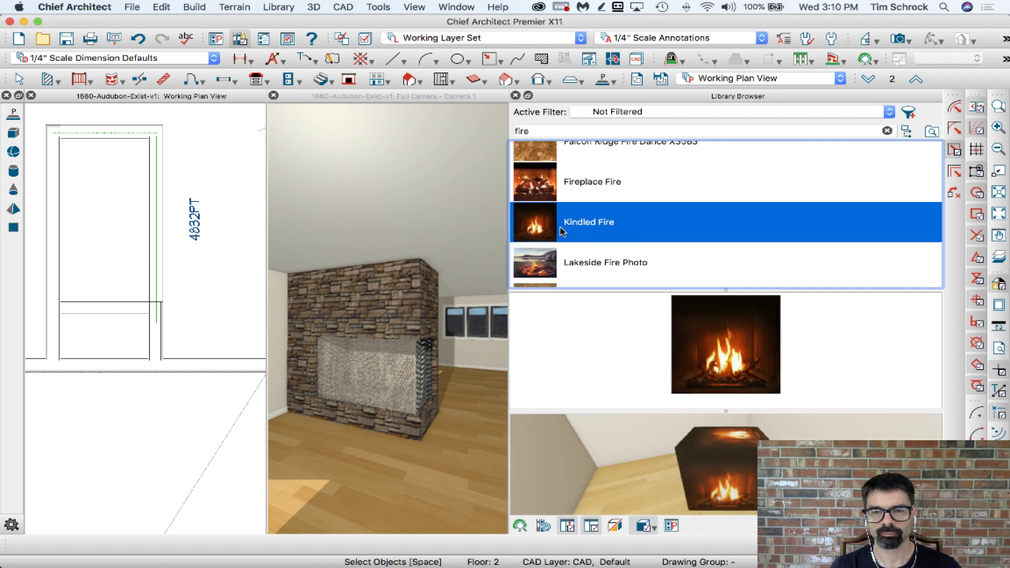
scroll(562, 232, down, 2)
scroll(562, 231, down, 15)
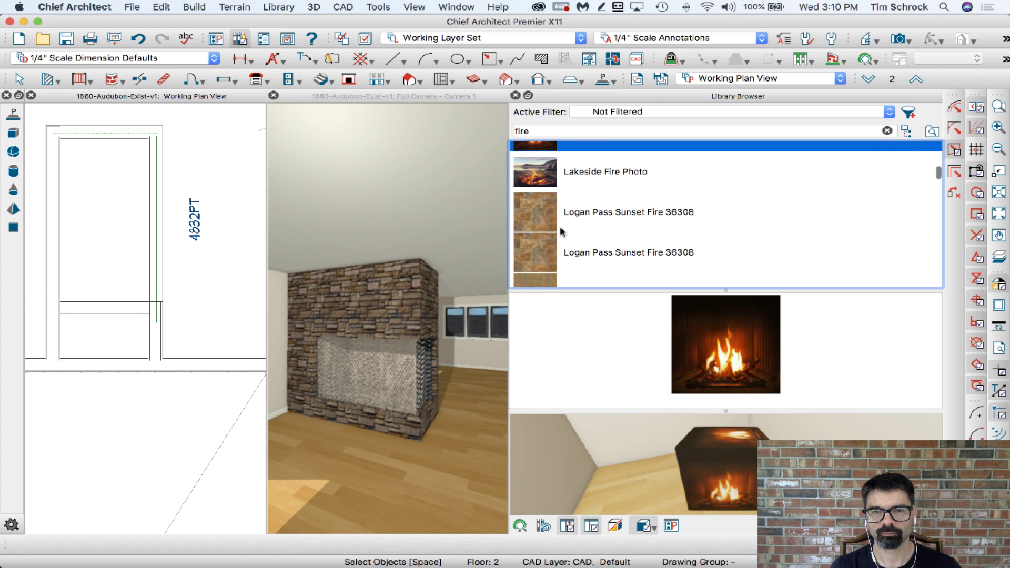
scroll(562, 232, down, 5)
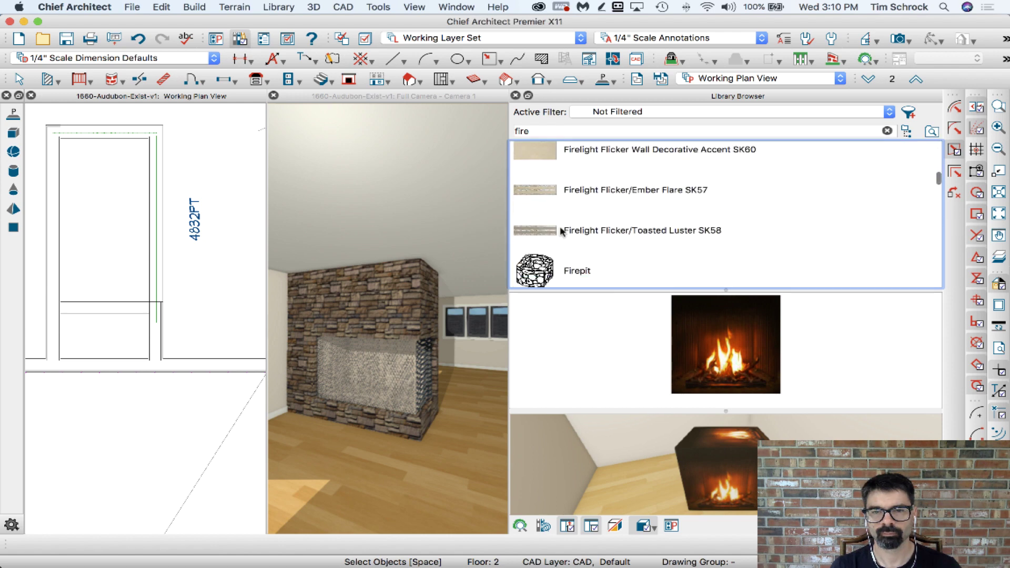
scroll(562, 232, down, 10)
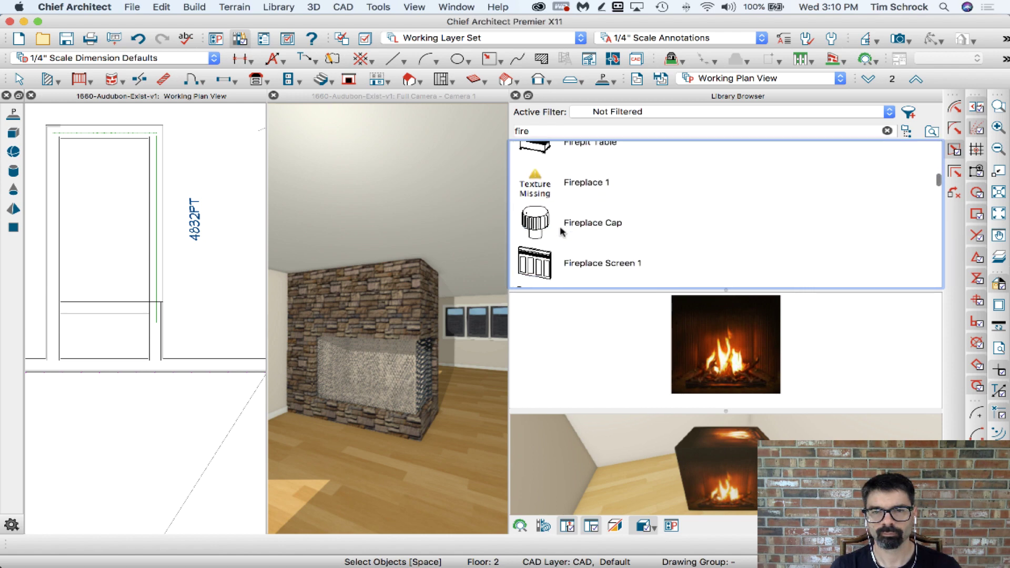
scroll(561, 231, down, 8)
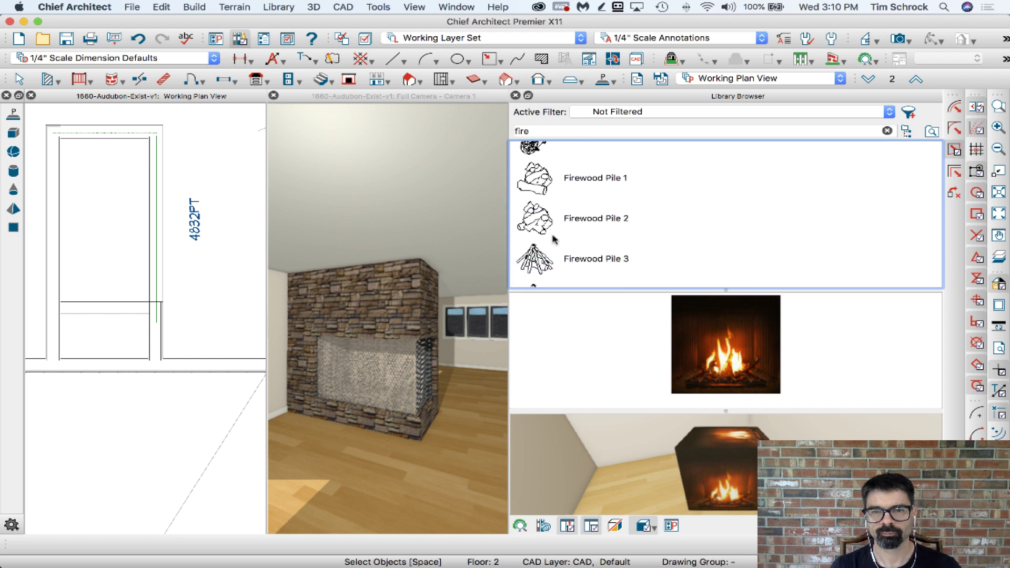
- Preview the firewood models and place Firewood on Grate in the middle of the firebox in plan
click(548, 229)
click(538, 153)
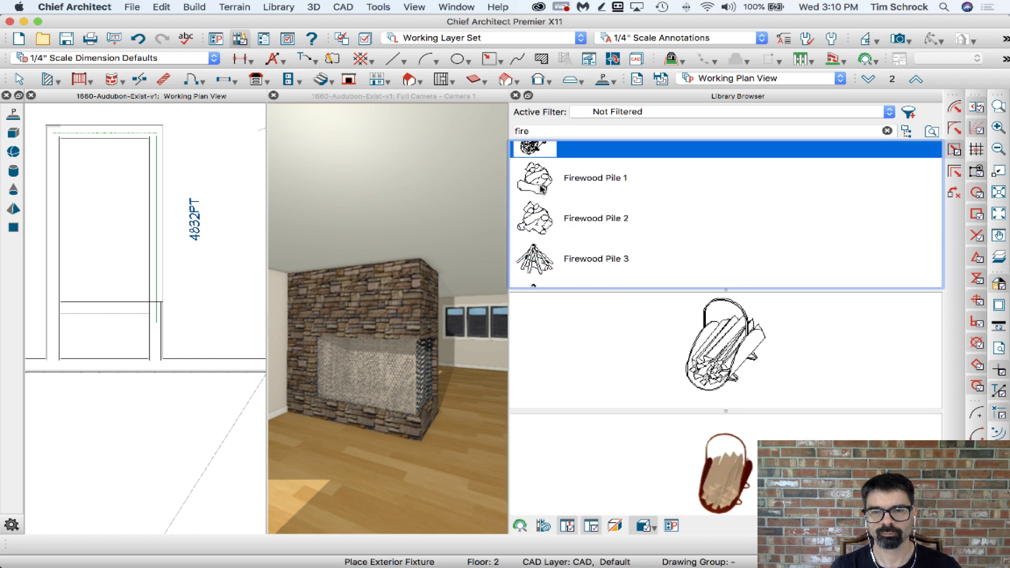
click(542, 189)
scroll(547, 217, down, 3)
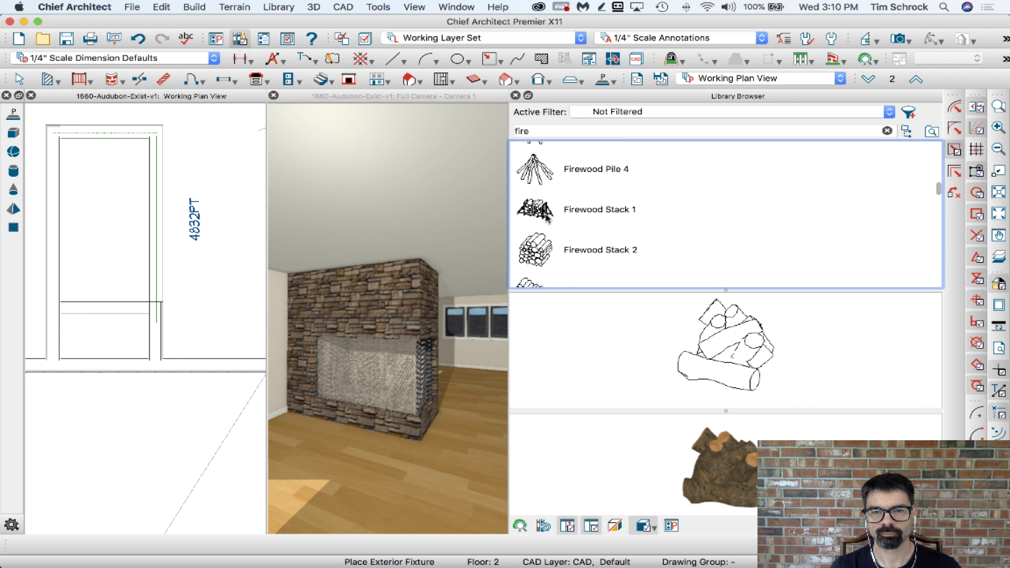
scroll(547, 217, down, 3)
click(547, 217)
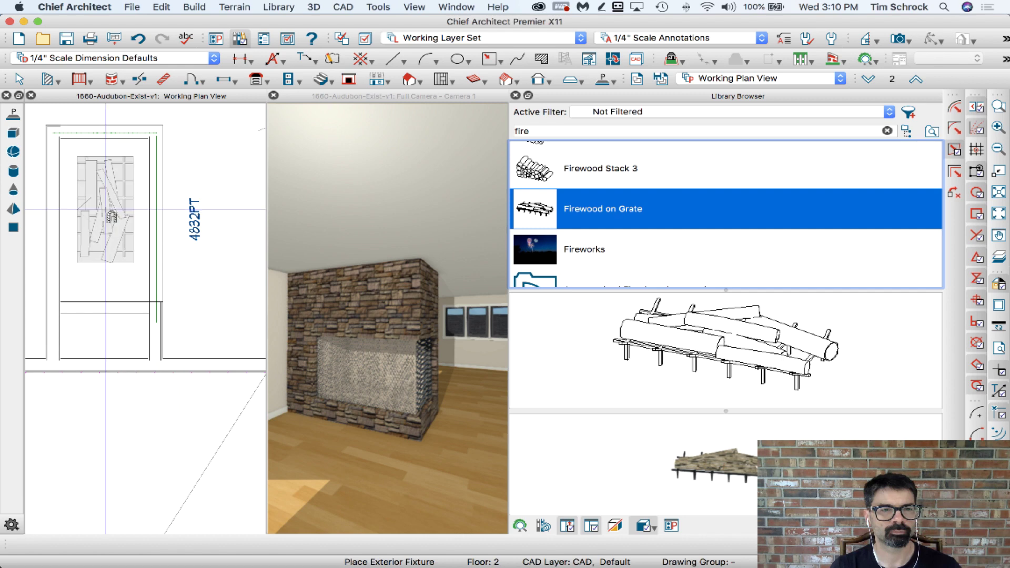
click(112, 215)
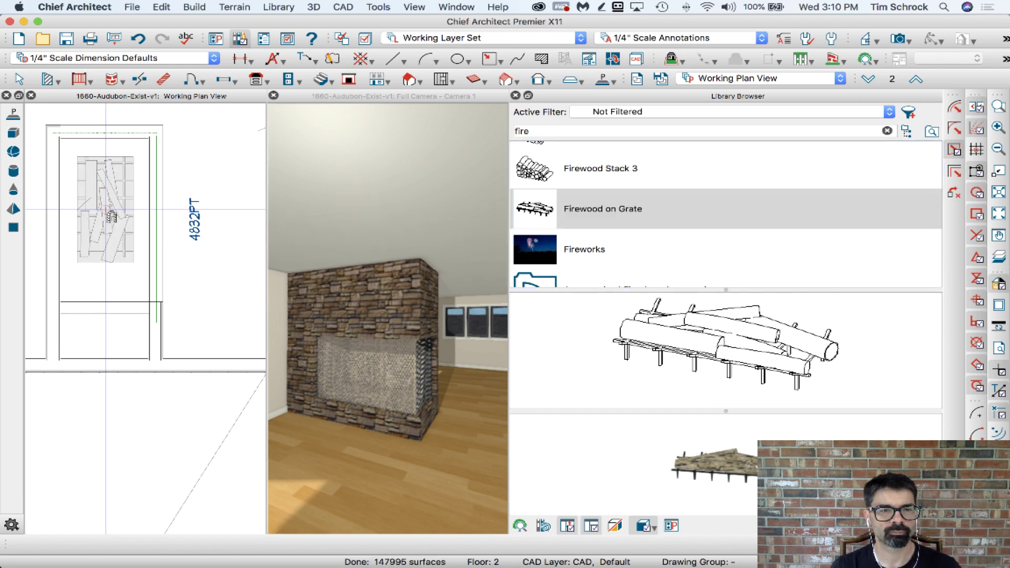
key(space)
click(105, 209)
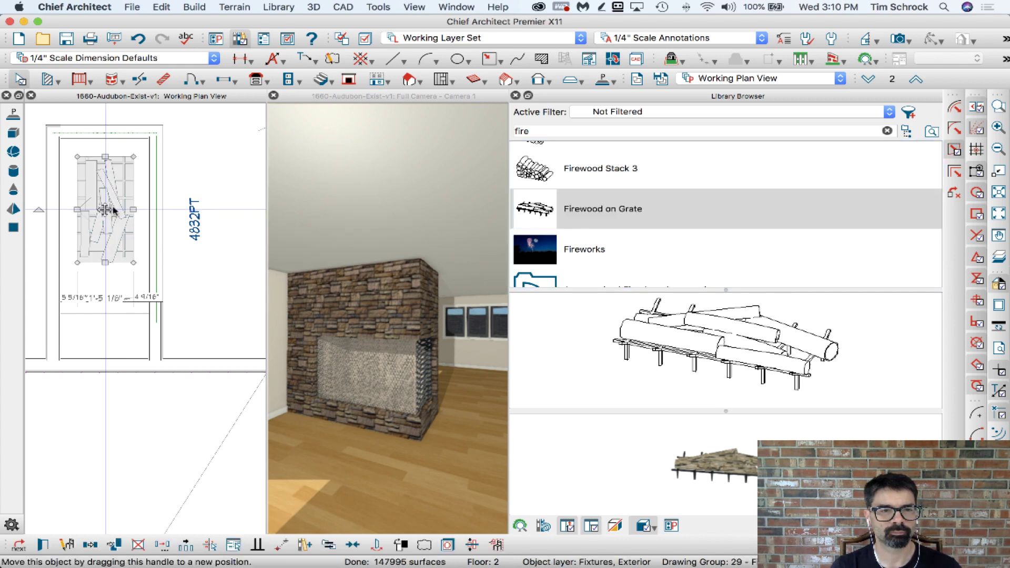
- Set the firewood grate's Floor to Bottom elevation to 13"
double_click(112, 210)
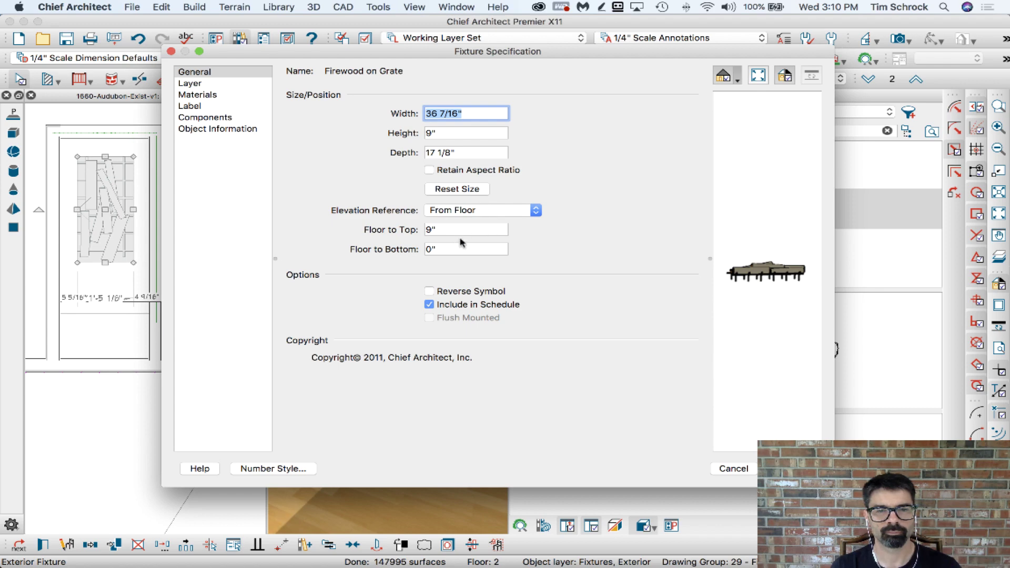
drag(437, 249, 400, 249)
text(13)
key(Return)
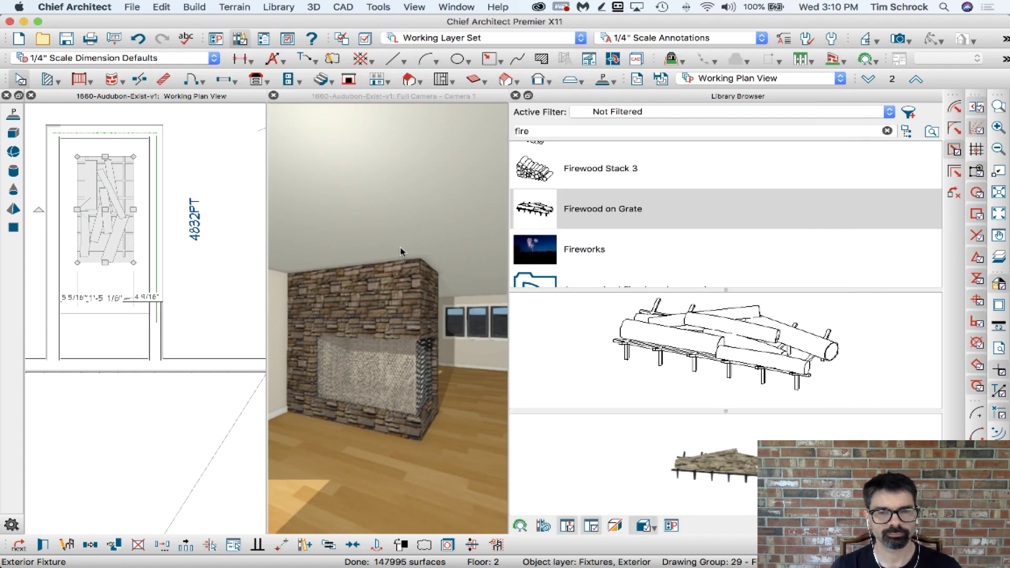
- Return to the first fire results and try to place each Fire 1 entry in the plan beside the fireplace
scroll(644, 199, up, 5)
scroll(644, 198, up, 10)
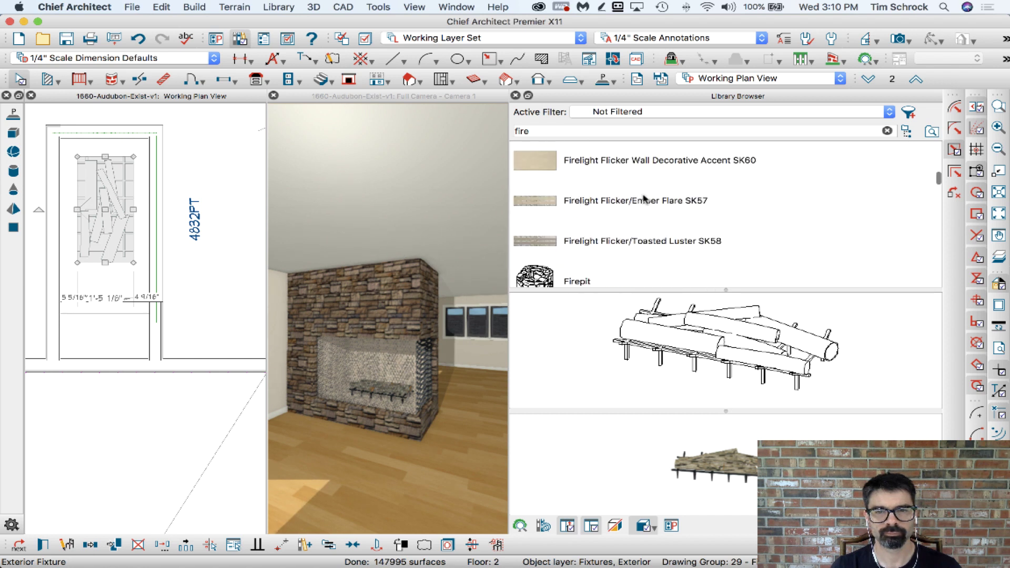
scroll(644, 199, up, 5)
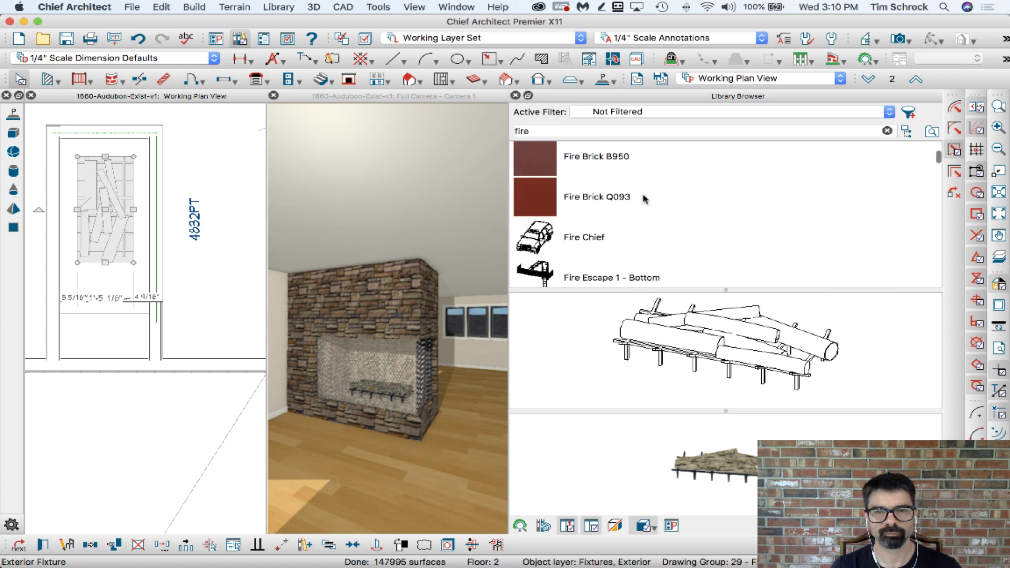
click(560, 254)
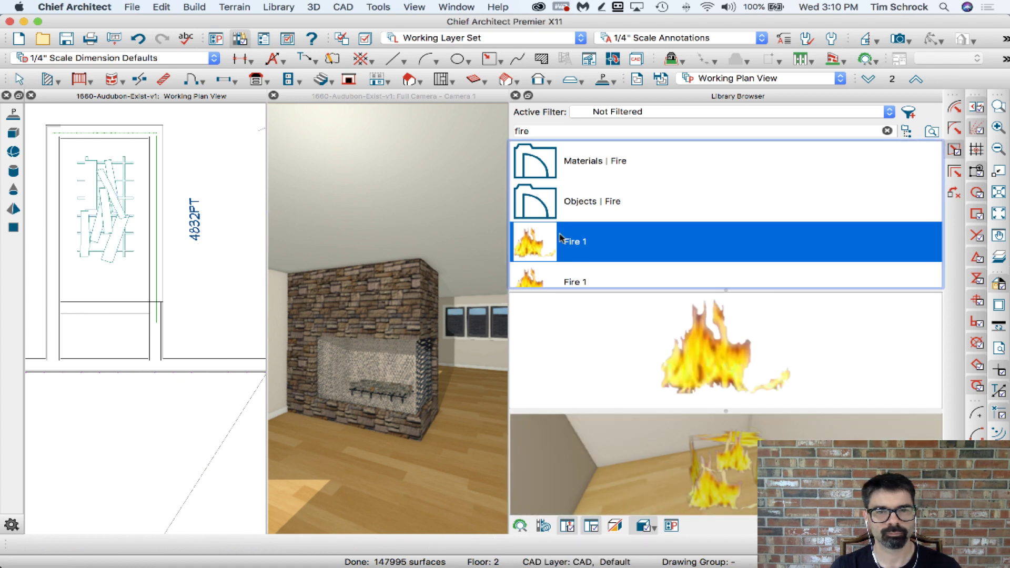
click(214, 185)
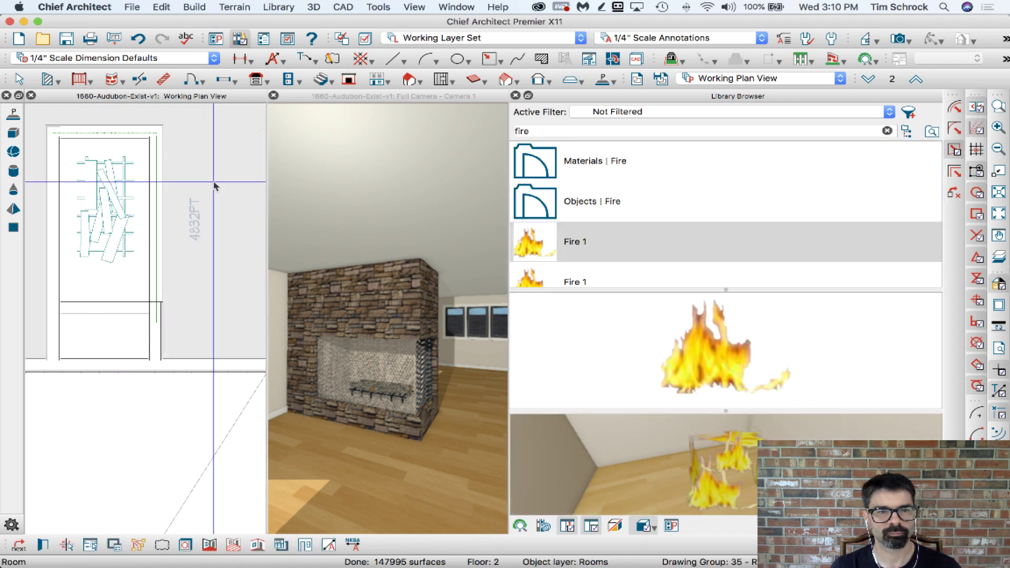
click(577, 279)
click(210, 192)
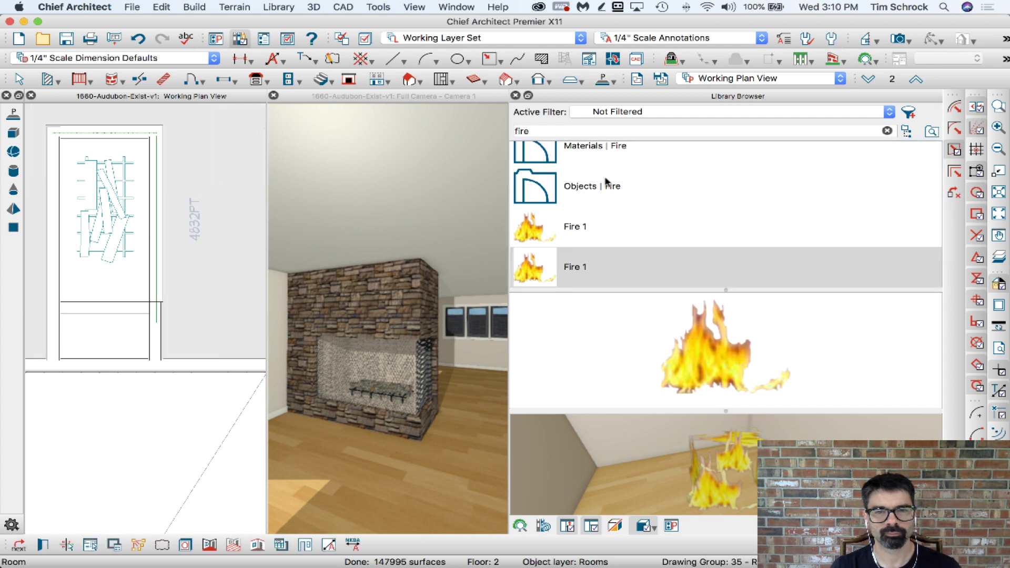
- Place Flame 1 from the Objects Fire folder beside the fireplace in plan and move it onto the firewood grate
click(603, 188)
click(572, 347)
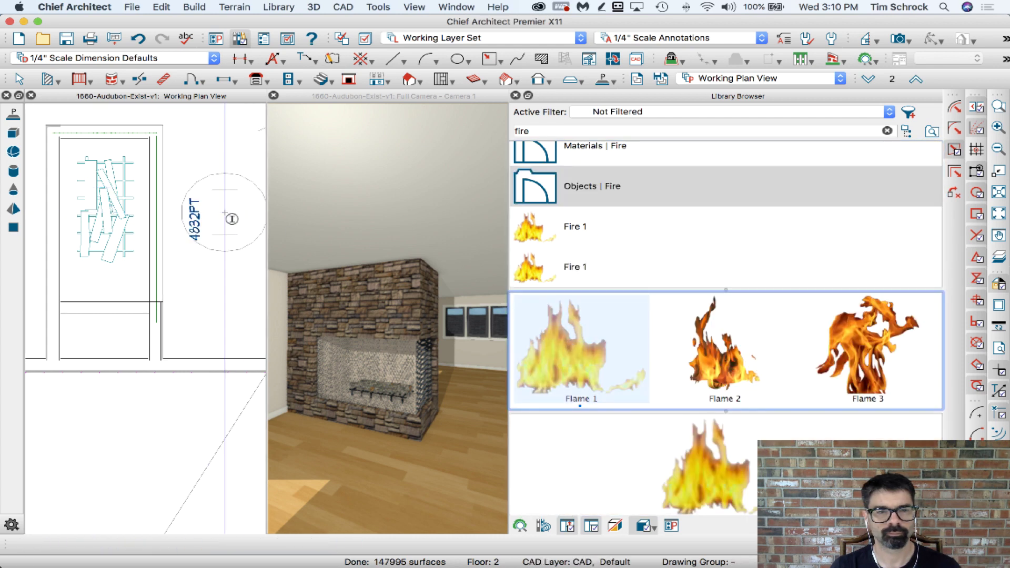
click(227, 217)
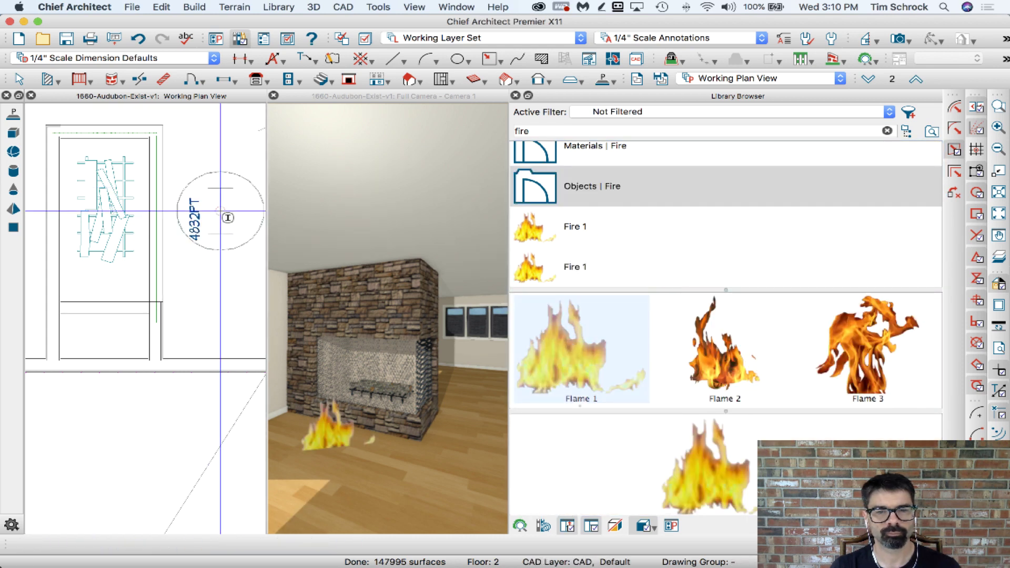
click(221, 213)
drag(221, 213, 107, 209)
- Set the flame image's Finished Floor to Bottom to 10" and fine-tune that elevation so it sits at the logs
double_click(107, 209)
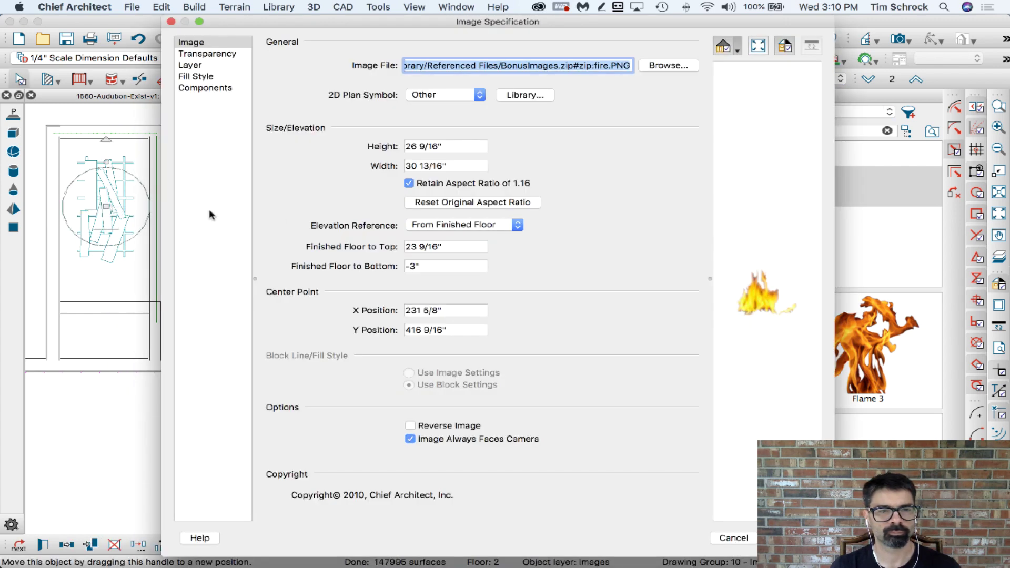
click(428, 267)
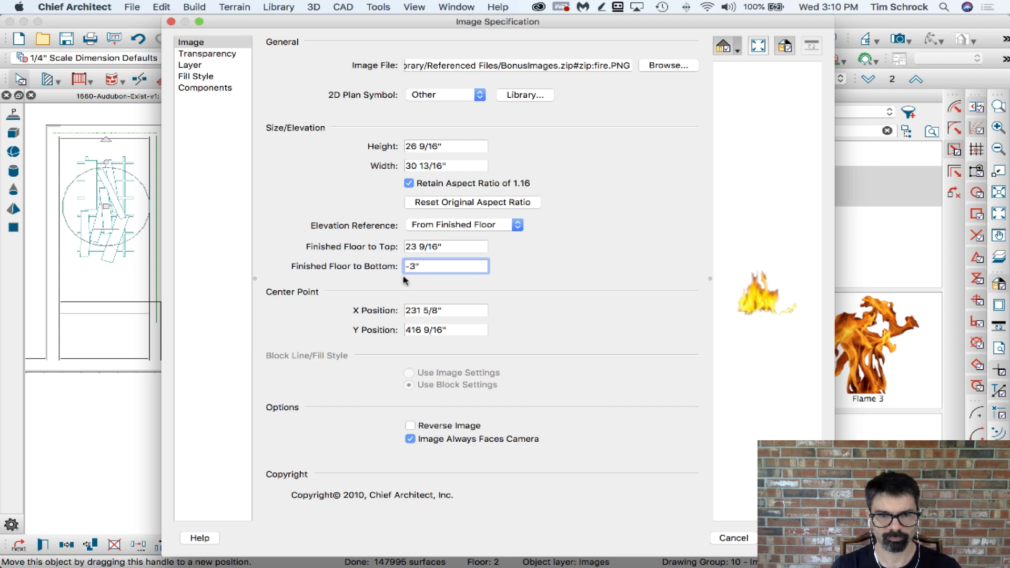
text(1)
key(Return)
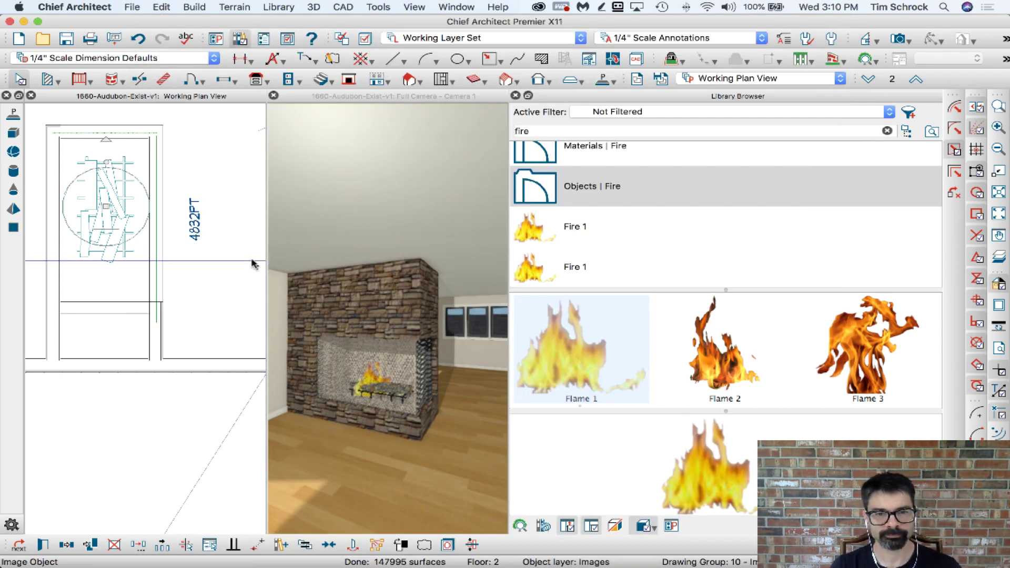
key(super+e)
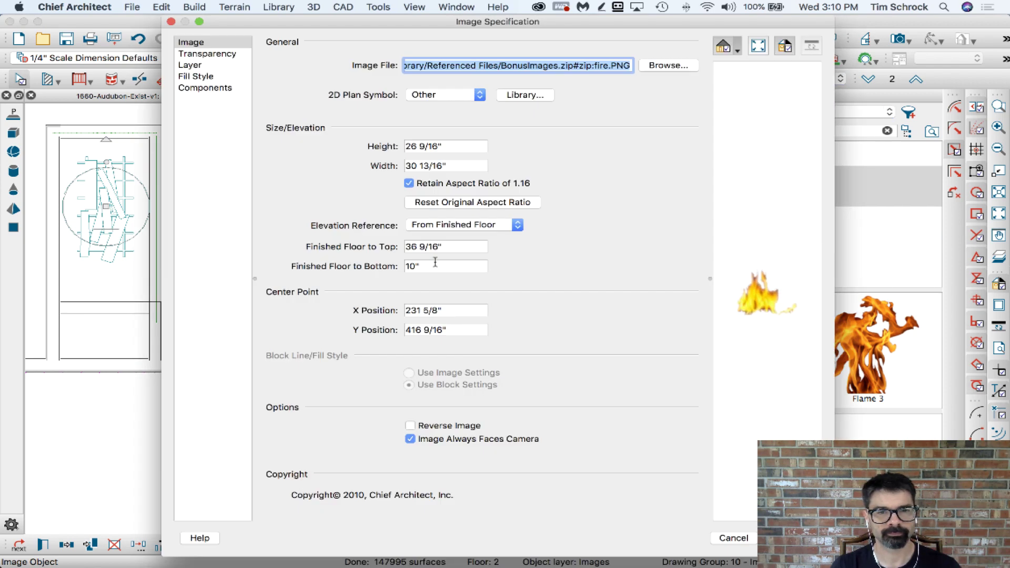
drag(432, 266, 332, 266)
key(Return)
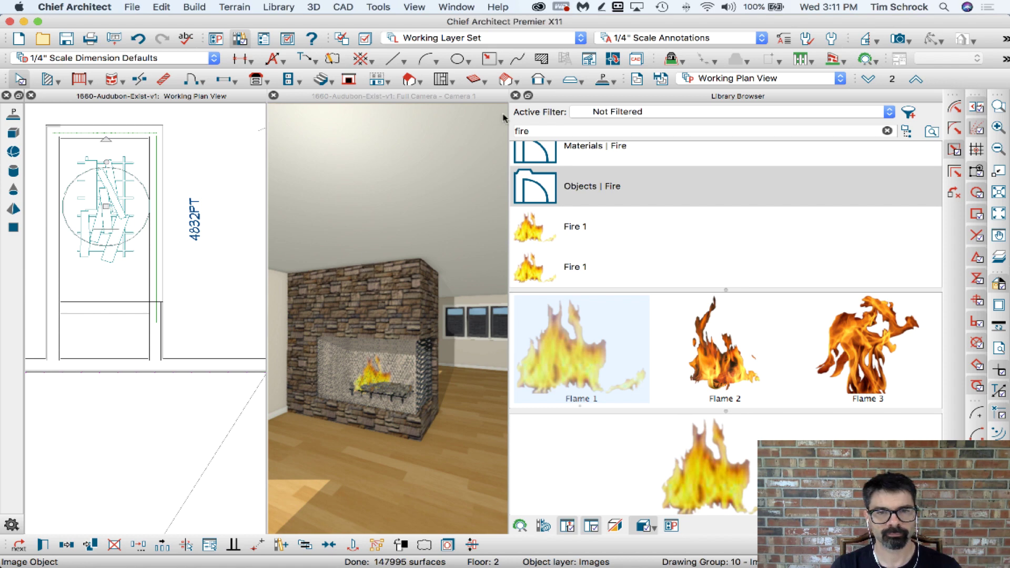
- Close the library, check the existing fireplace's photo in Photos and return to the Chief Architect model
click(515, 96)
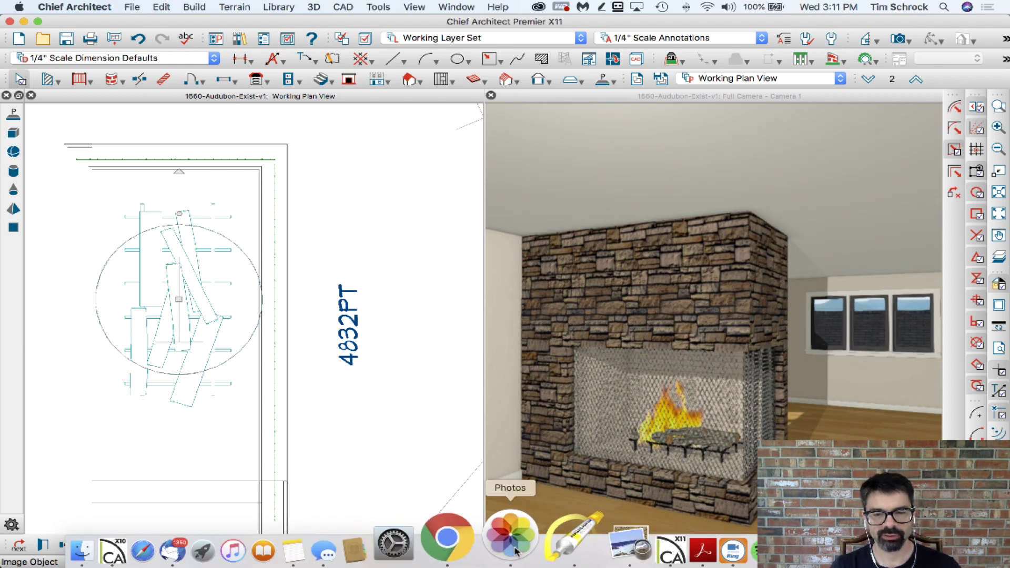
click(518, 550)
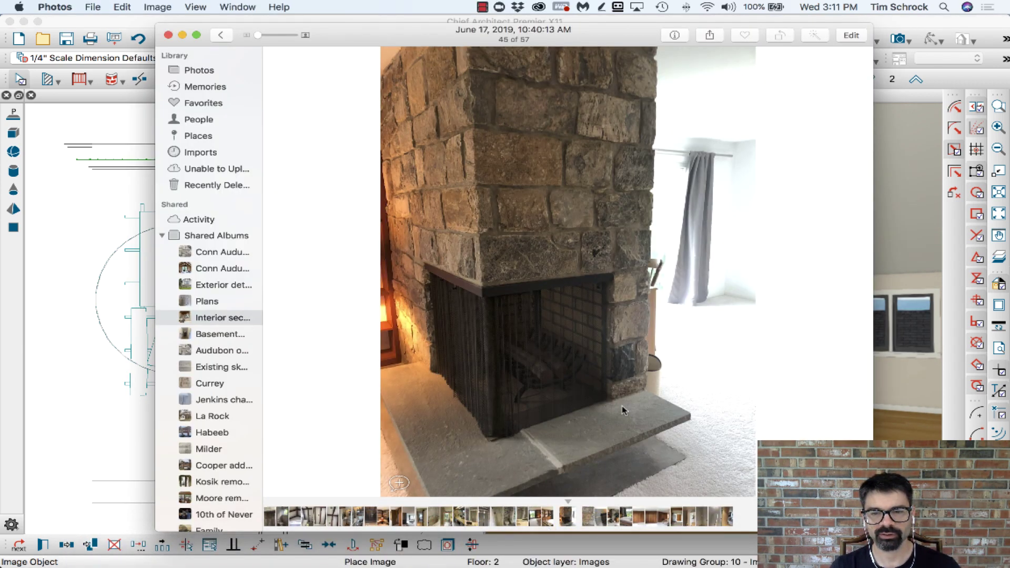
click(941, 89)
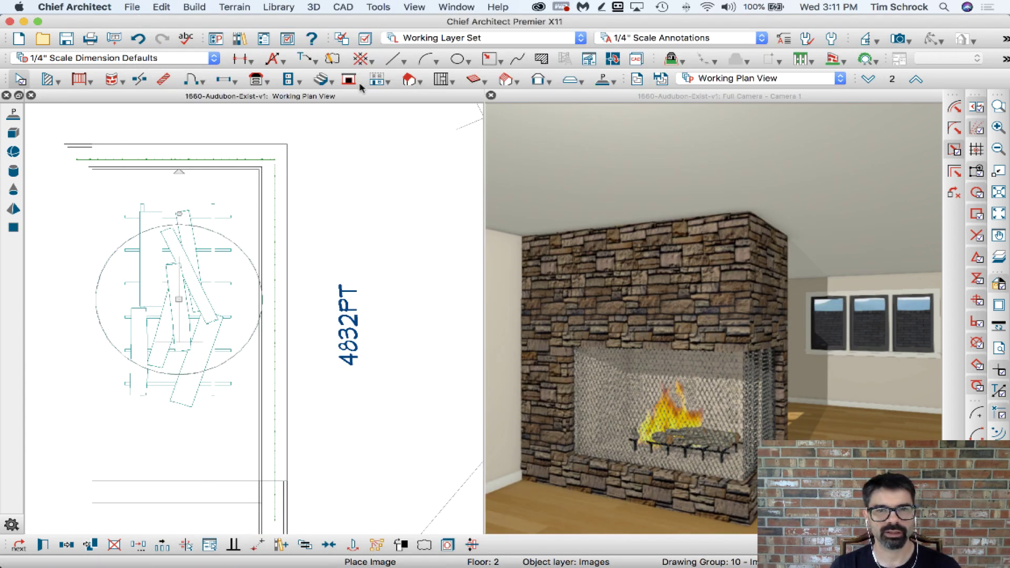
- Draw a rectangular polyline solid 10 7/16" wide for the hearth in plan, starting at the left end of the firebox's front opening
click(602, 79)
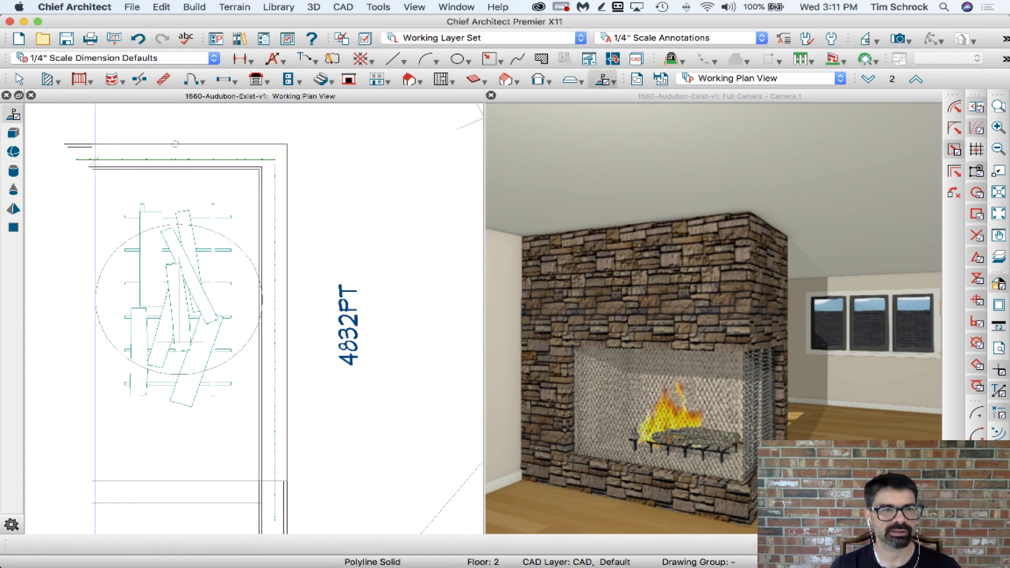
drag(91, 167, 156, 118)
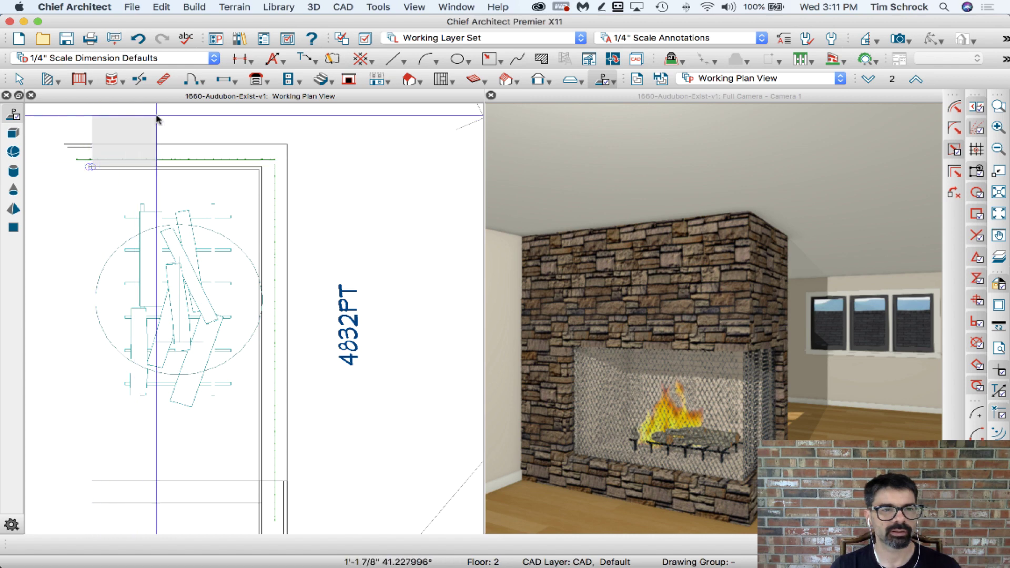
key(Tab)
key(Tab)
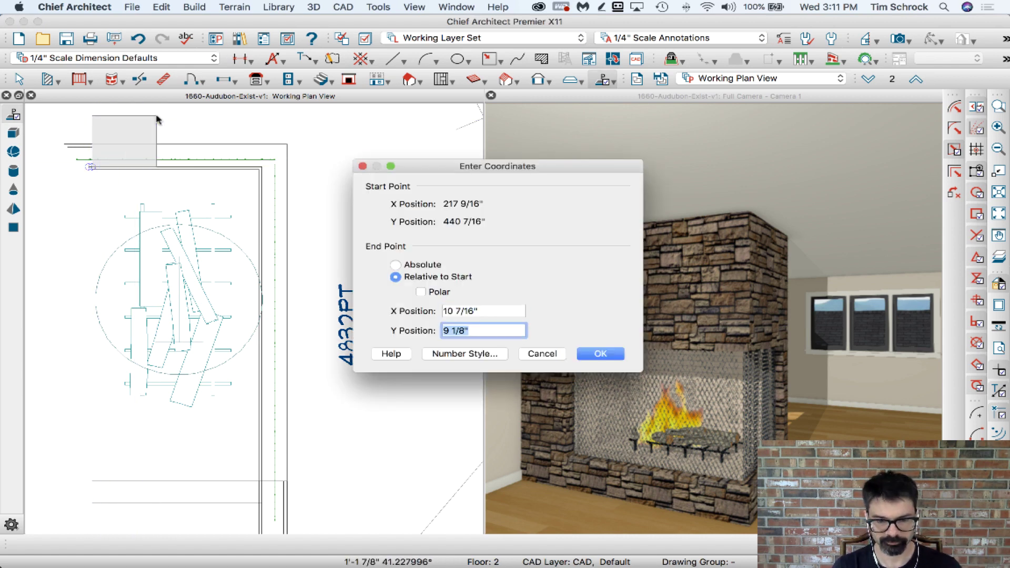
text(10)
key(Return)
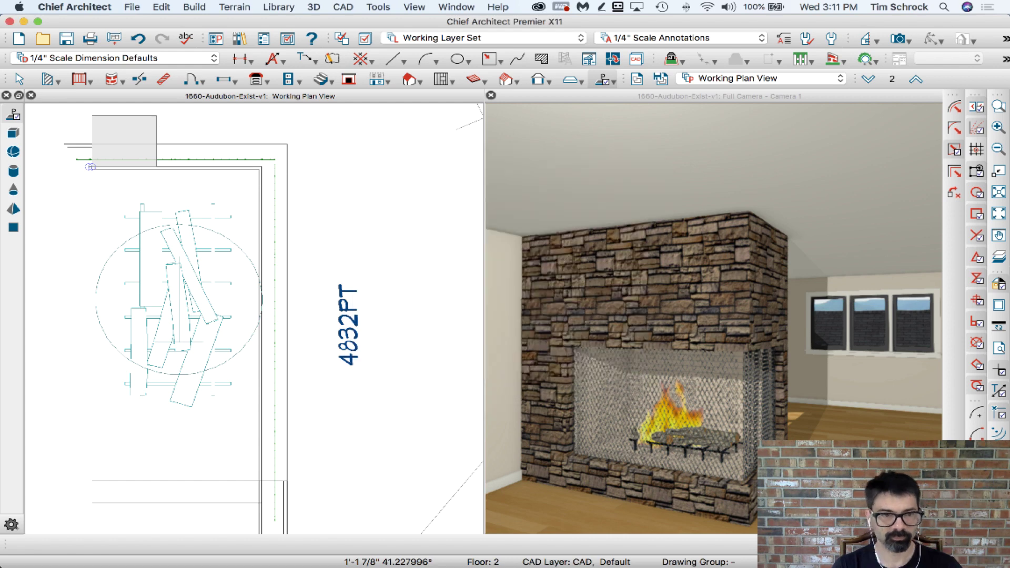
click(90, 167)
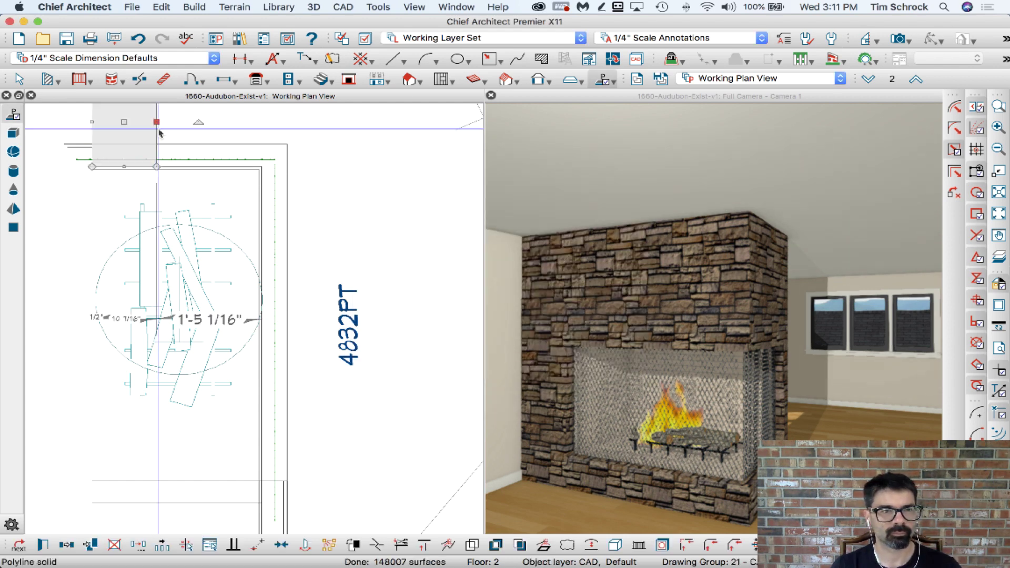
- Stretch the hearth solid's right side to the fireplace's outer corner and extend it another 12" beyond
drag(157, 122, 288, 145)
drag(287, 145, 337, 142)
key(Tab)
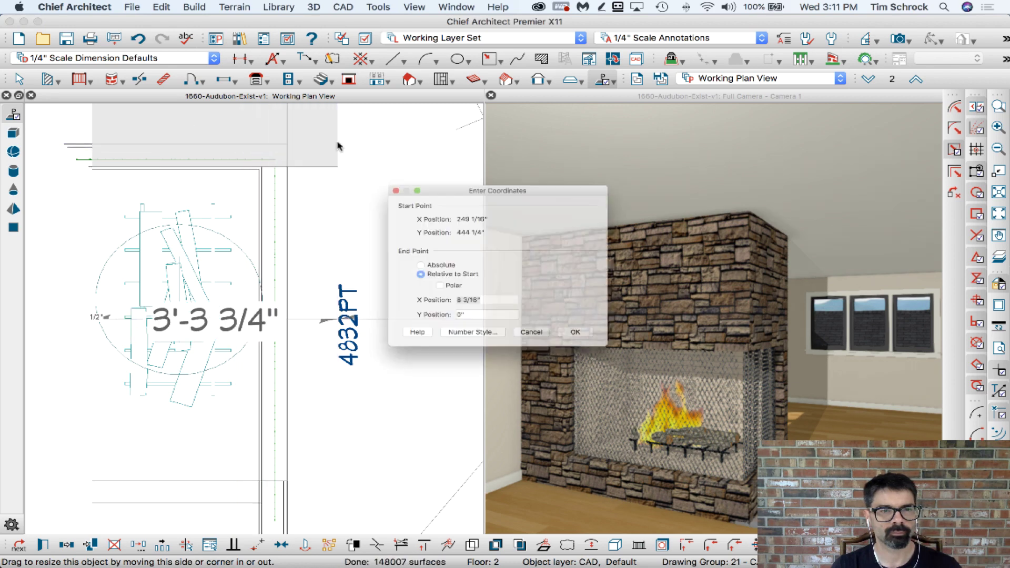
text(12)
key(Return)
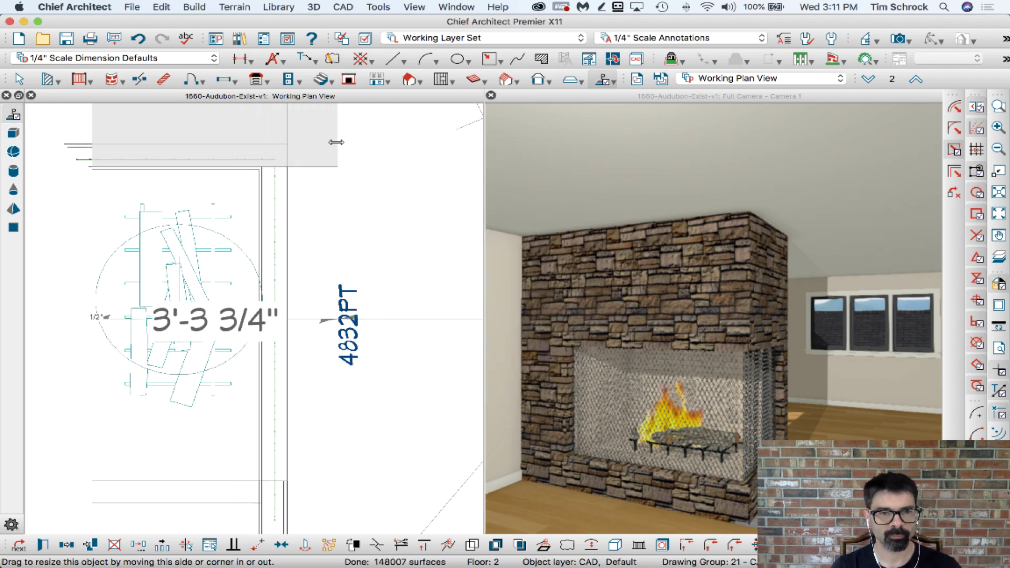
- Reshape the hearth solid to wrap 1'-4" deep along the side opening, and extend its front section to the left past the opening
click(252, 164)
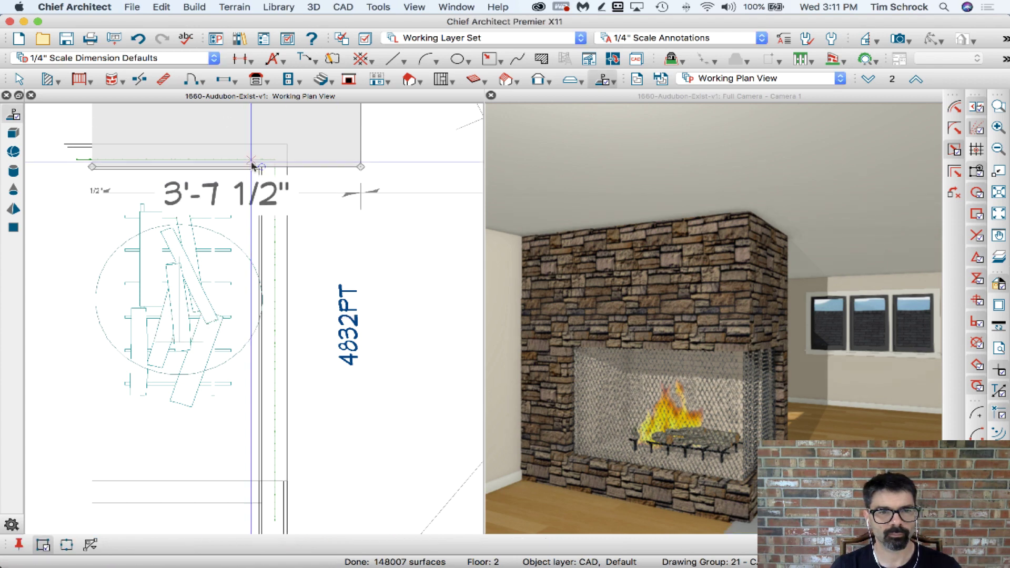
drag(252, 166, 261, 481)
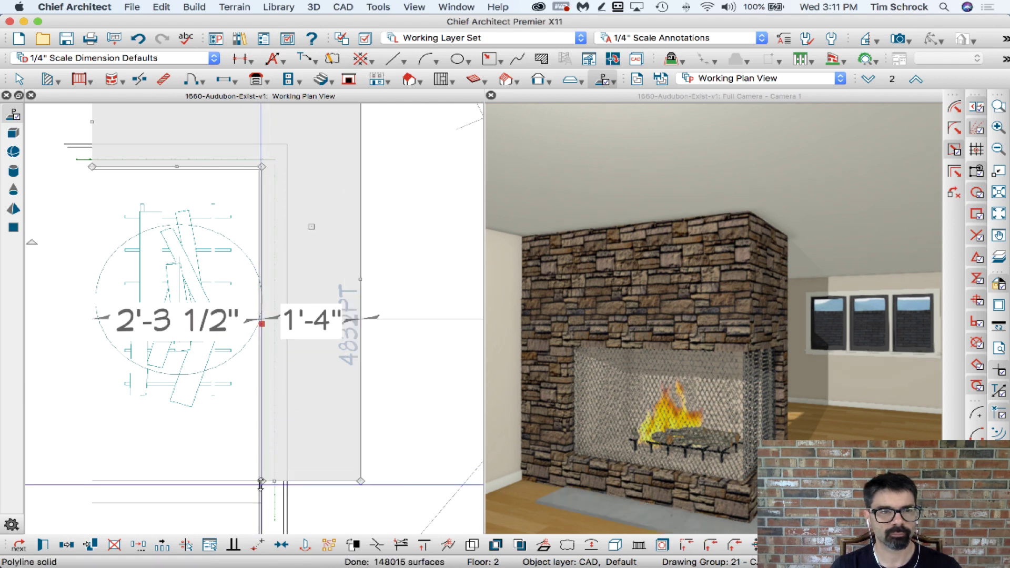
click(97, 142)
click(98, 145)
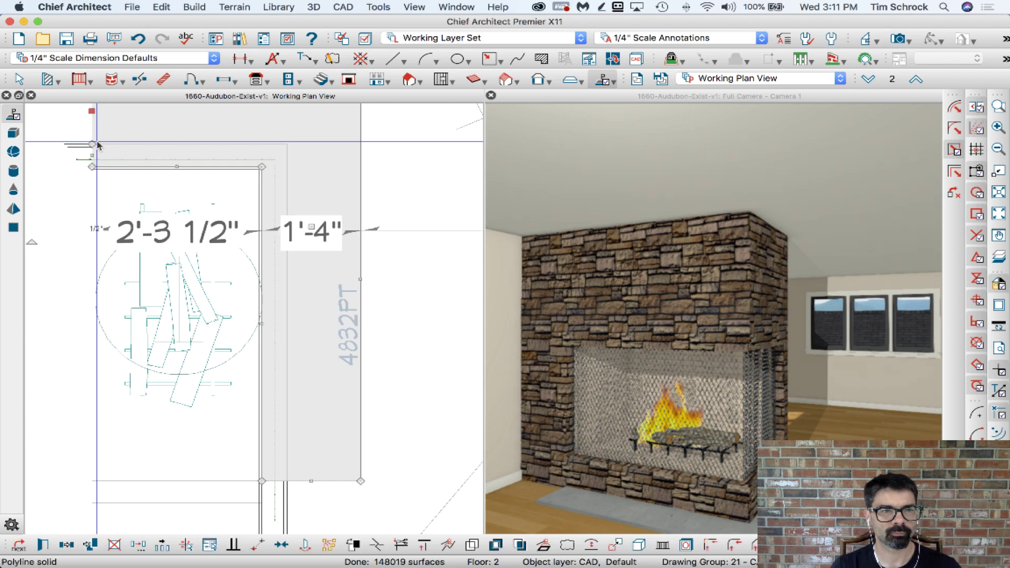
drag(97, 145, 61, 145)
- Set the hearth solid's thickness to 2" and its elevation reference to From Floor
double_click(62, 146)
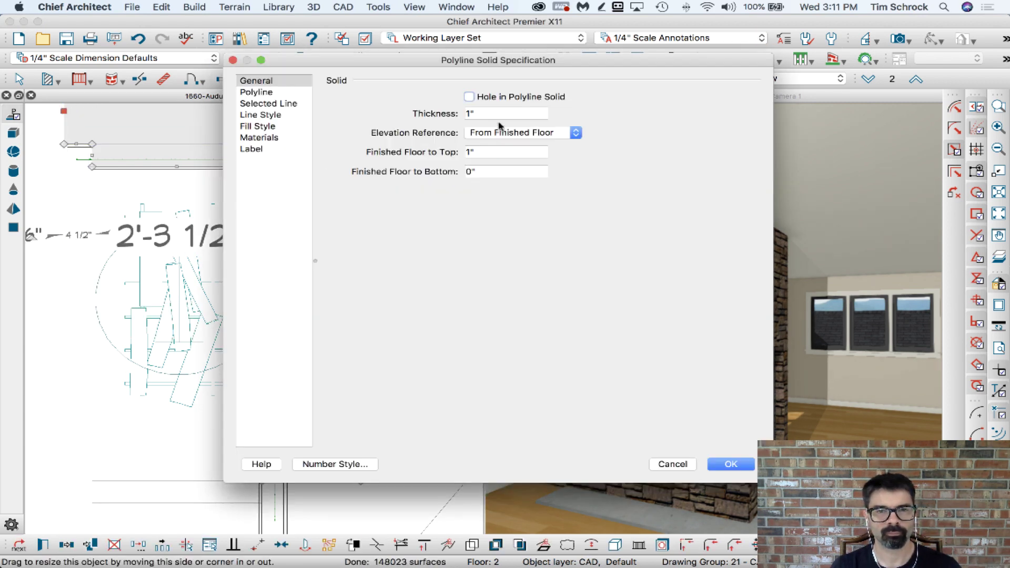
text(2)
key(Tab)
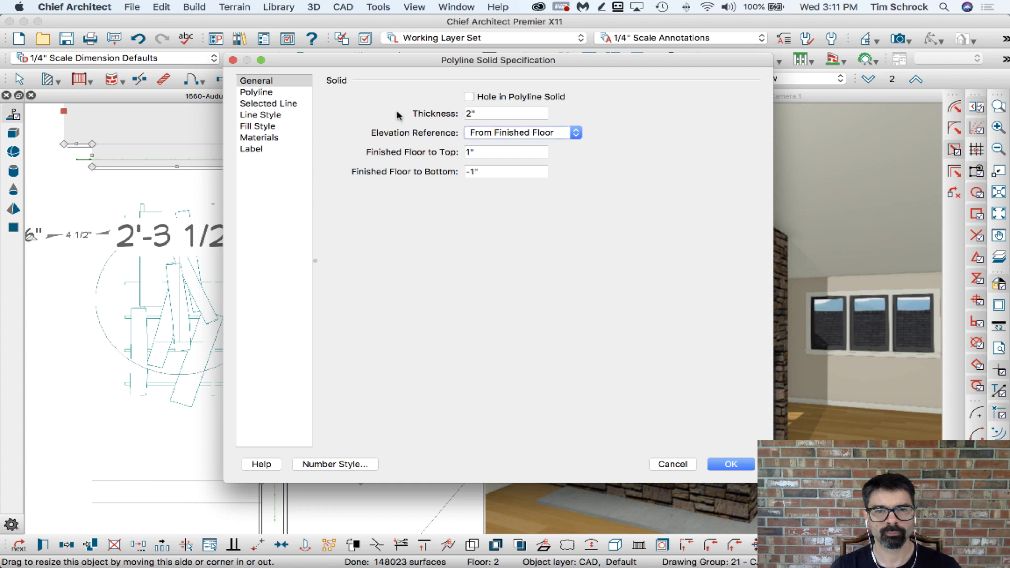
key(Tab)
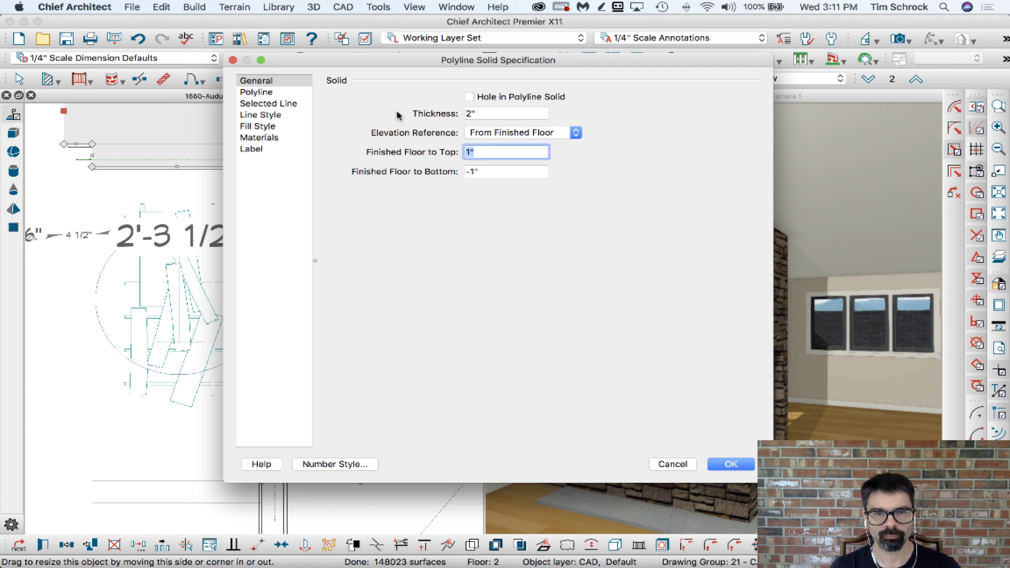
click(492, 134)
click(494, 122)
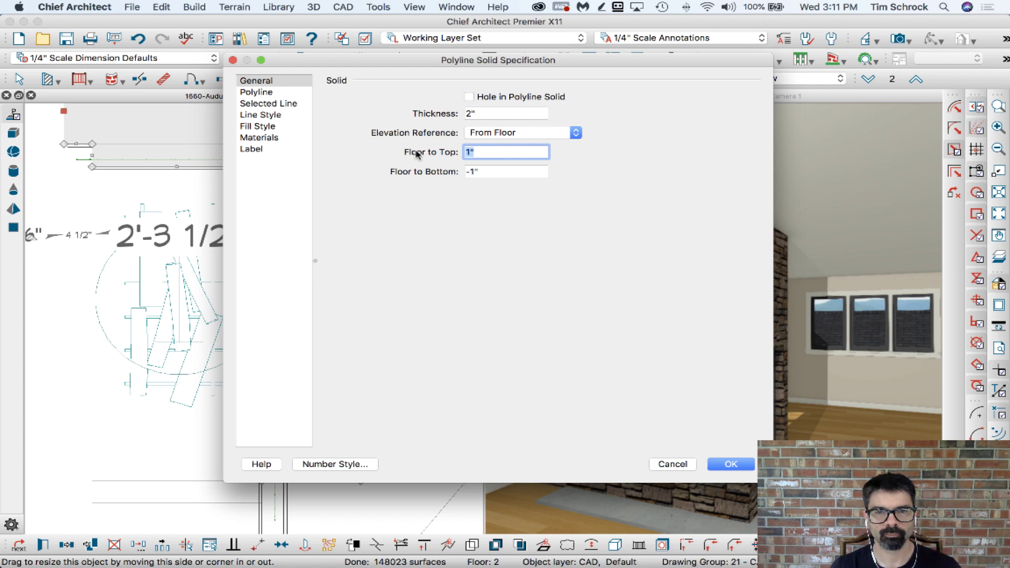
key(Return)
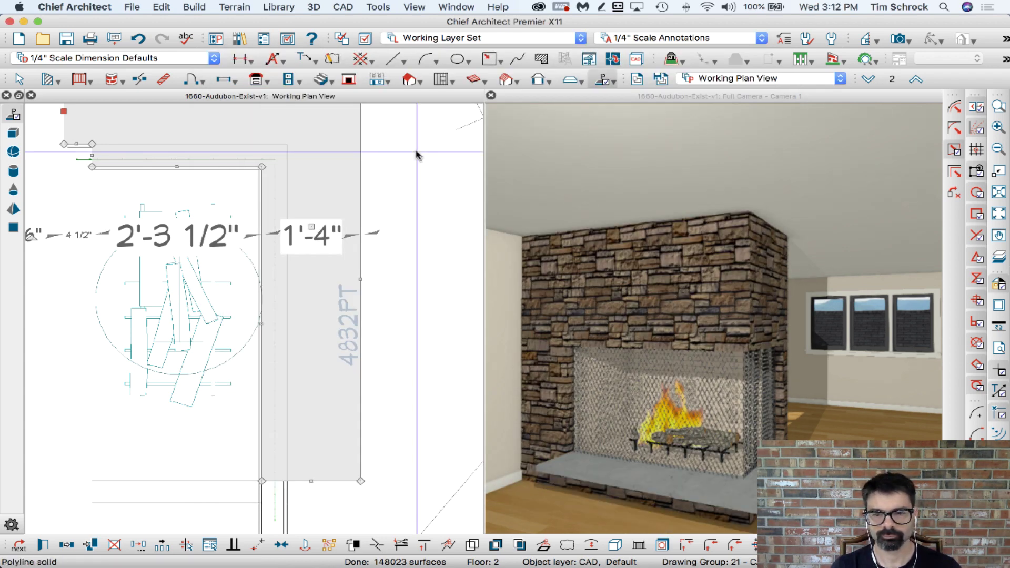
key(Escape)
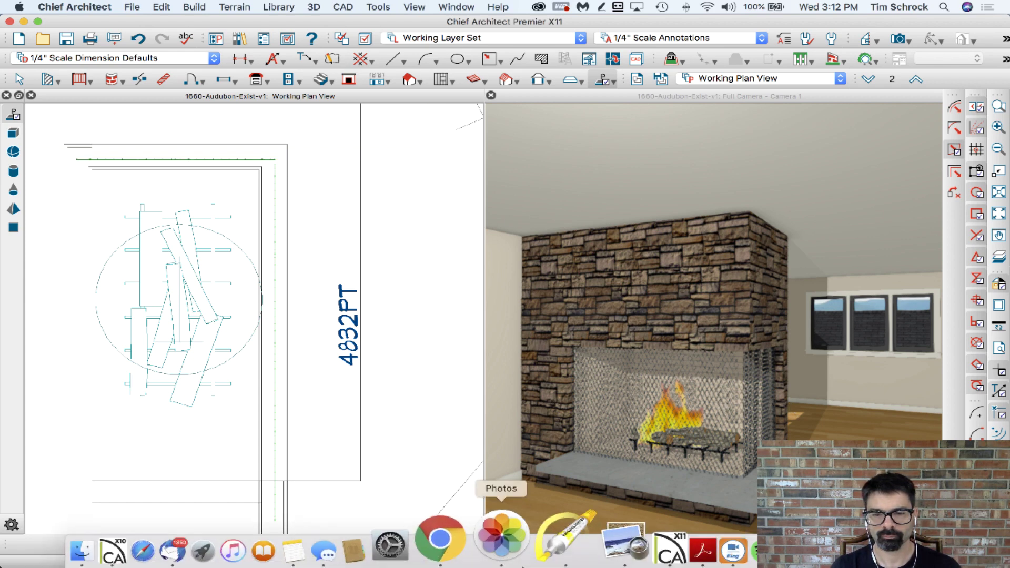
- Check the hearth in the fireplace's reference photo in Photos, return to Chief Architect and inspect the model in the enlarged camera view
click(509, 546)
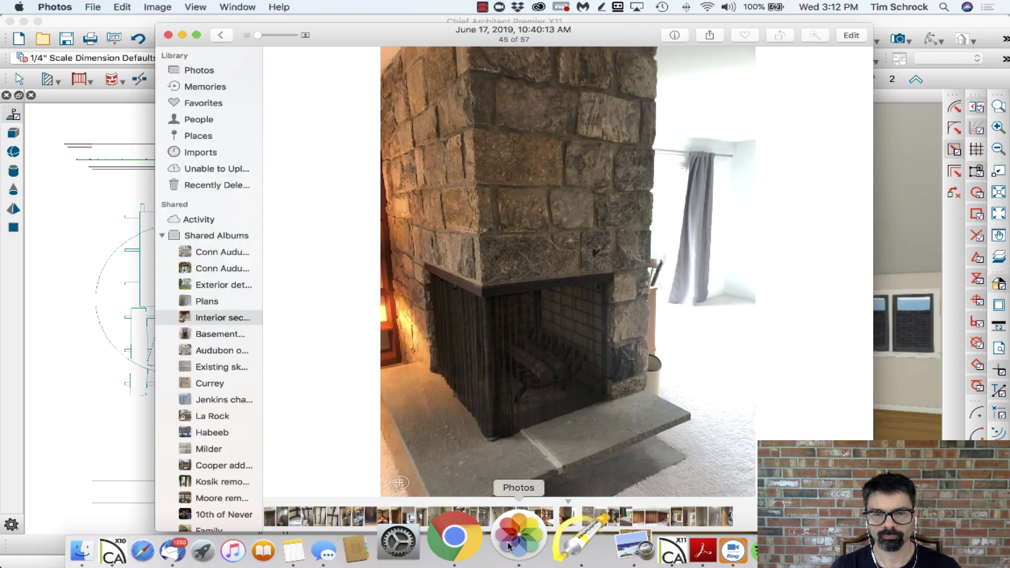
click(962, 78)
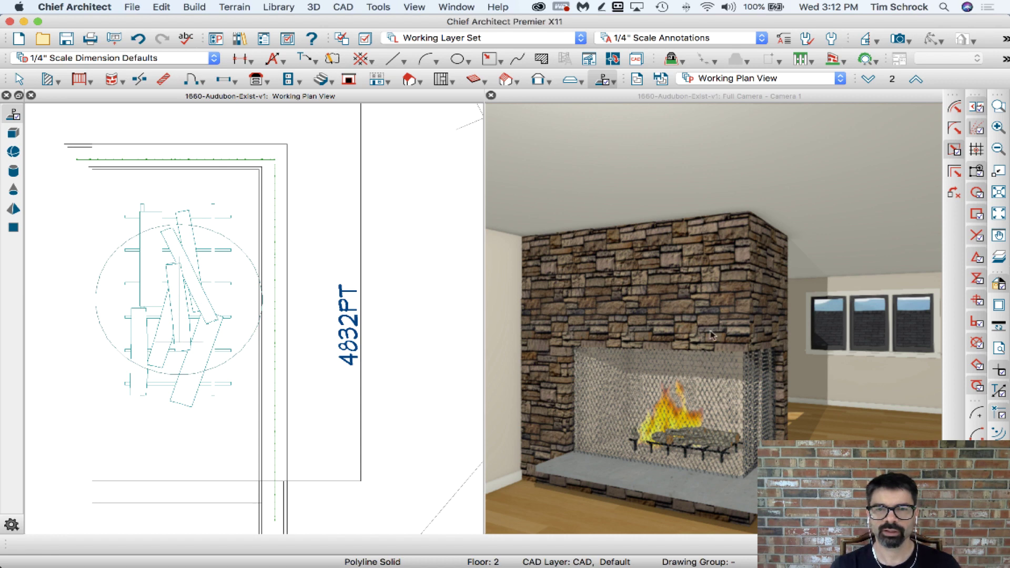
double_click(657, 97)
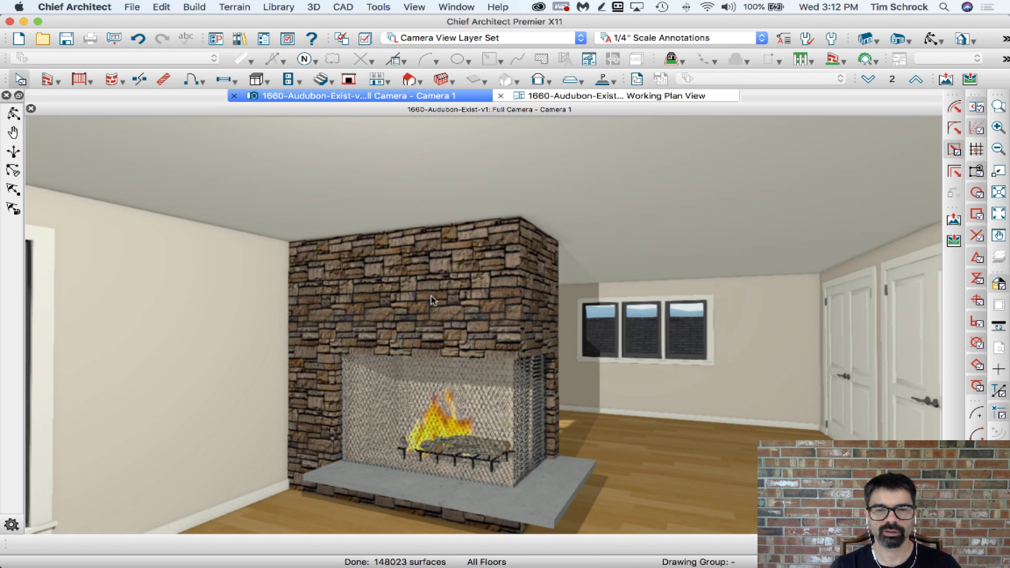
click(13, 115)
drag(516, 443, 496, 437)
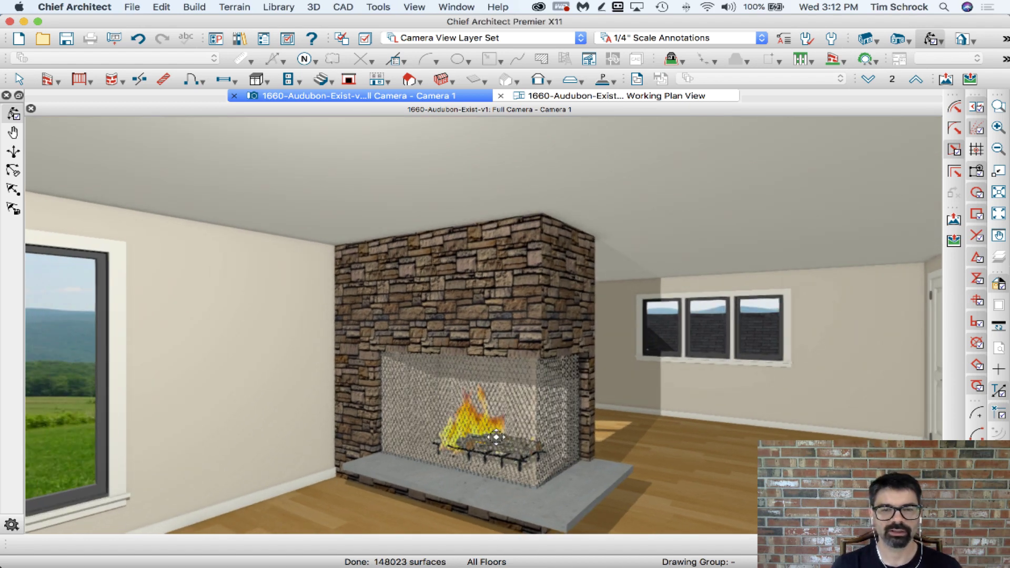